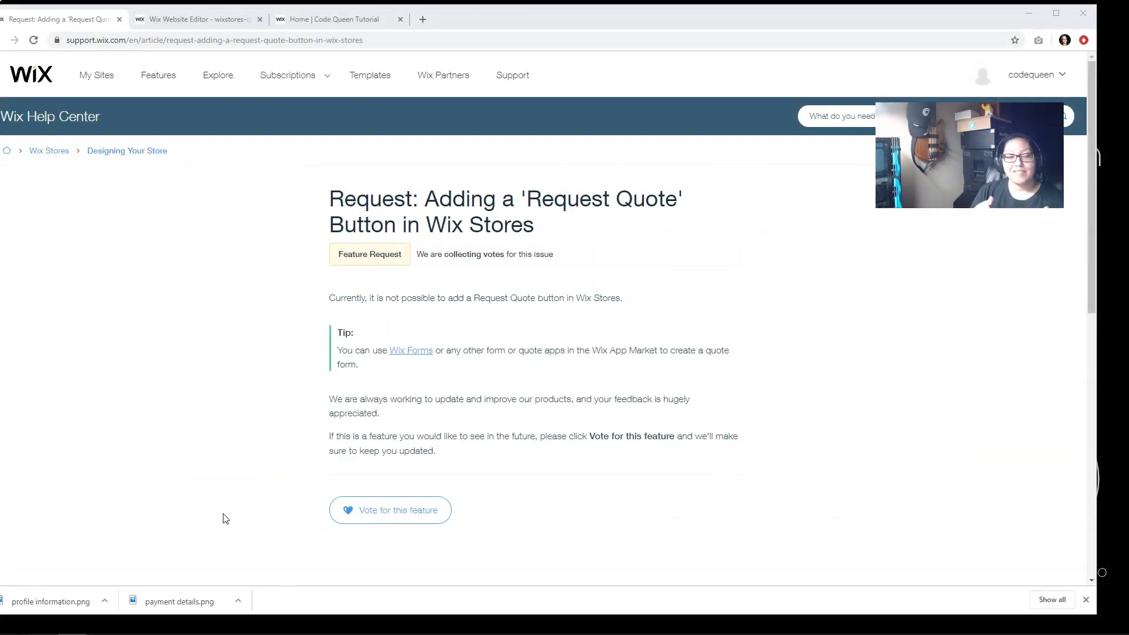
Look over the Help Center request-quote article, then switch to the published Urban Art Store tab
left_click(768, 260)
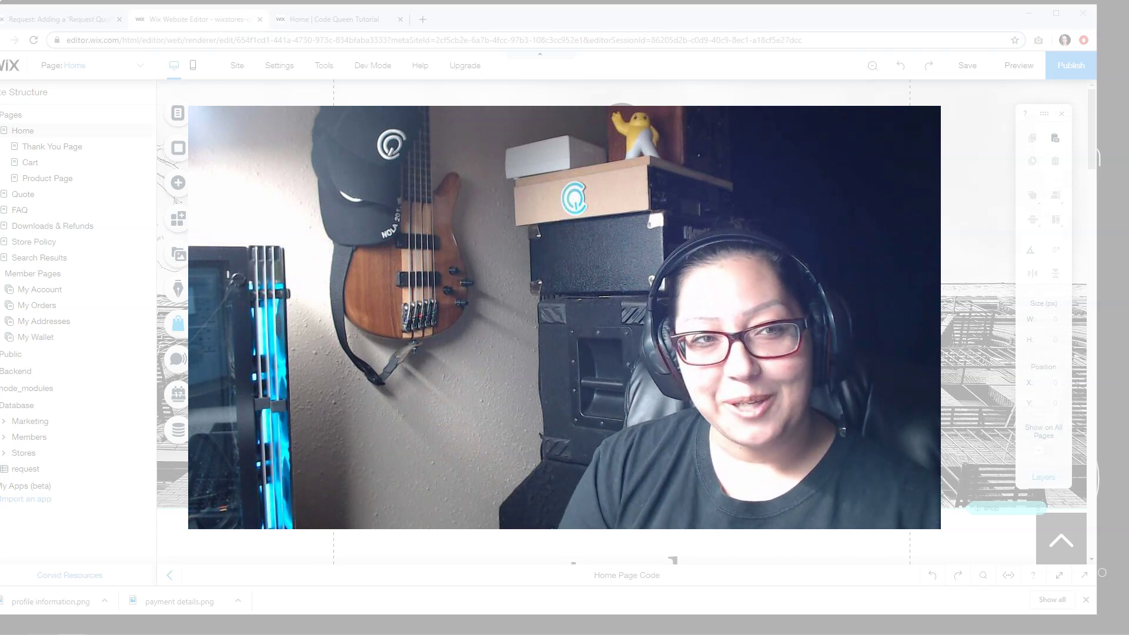
key("ctrl+shift+Tab")
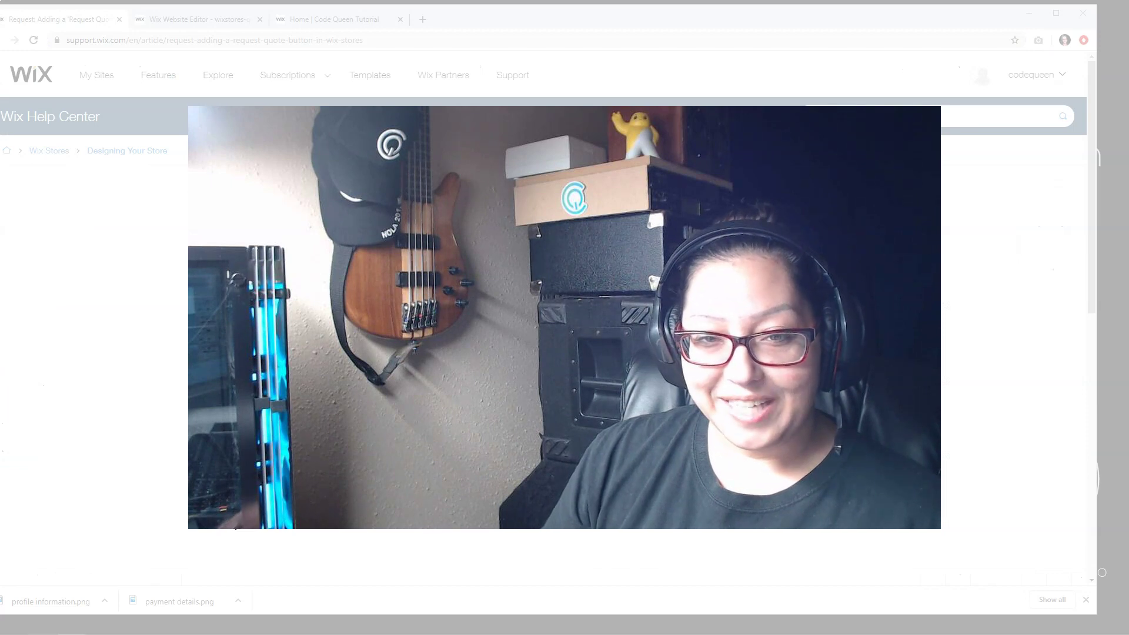
key("ctrl+shift+Tab")
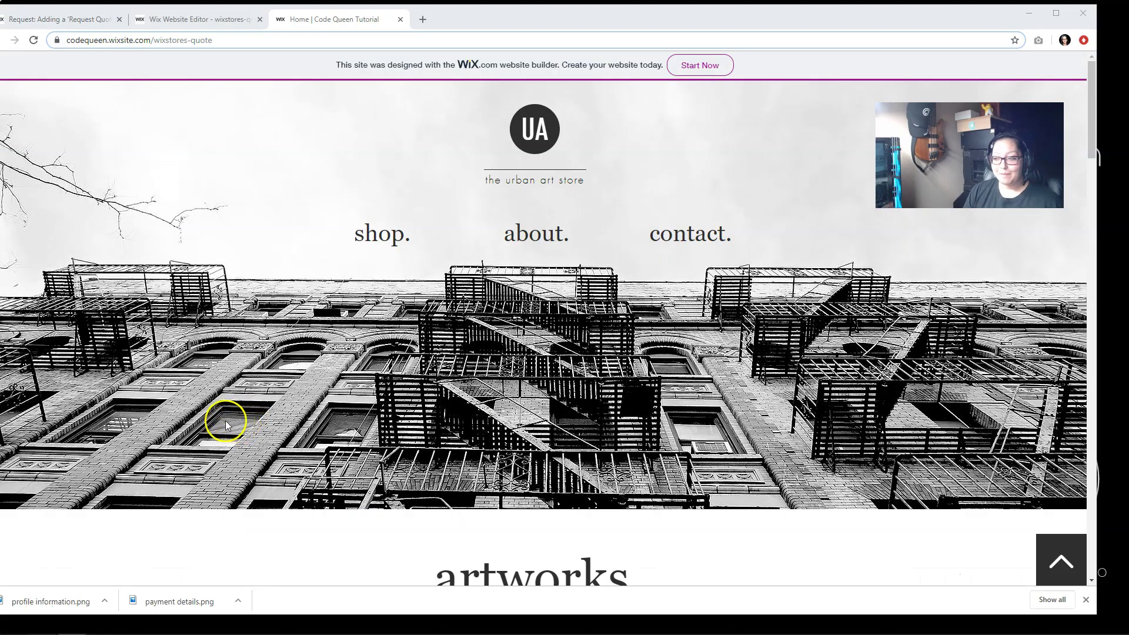
From the shop catalog, open THE GLASSES and reach its Contact Us for Quote request form
left_click(381, 235)
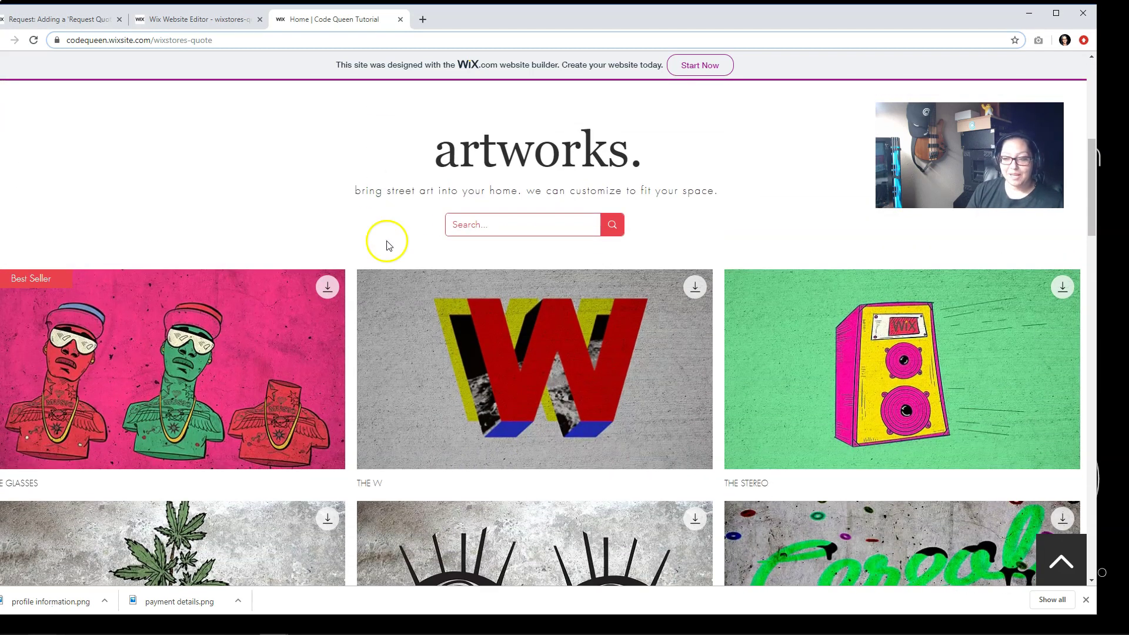
left_click(313, 356)
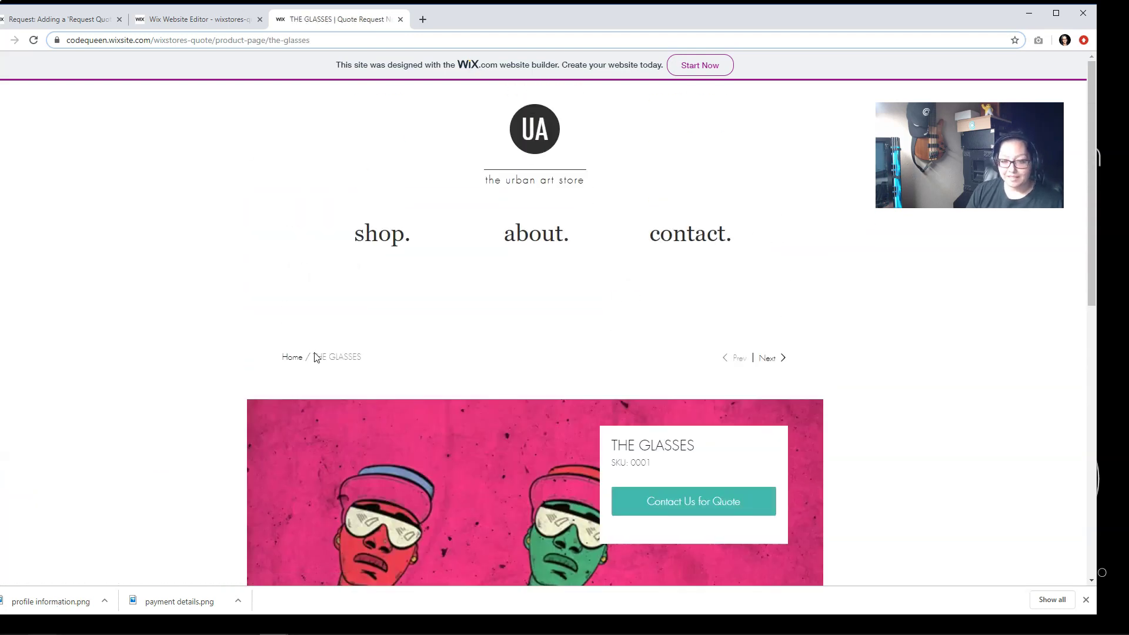
scroll(309, 344, "down", 9)
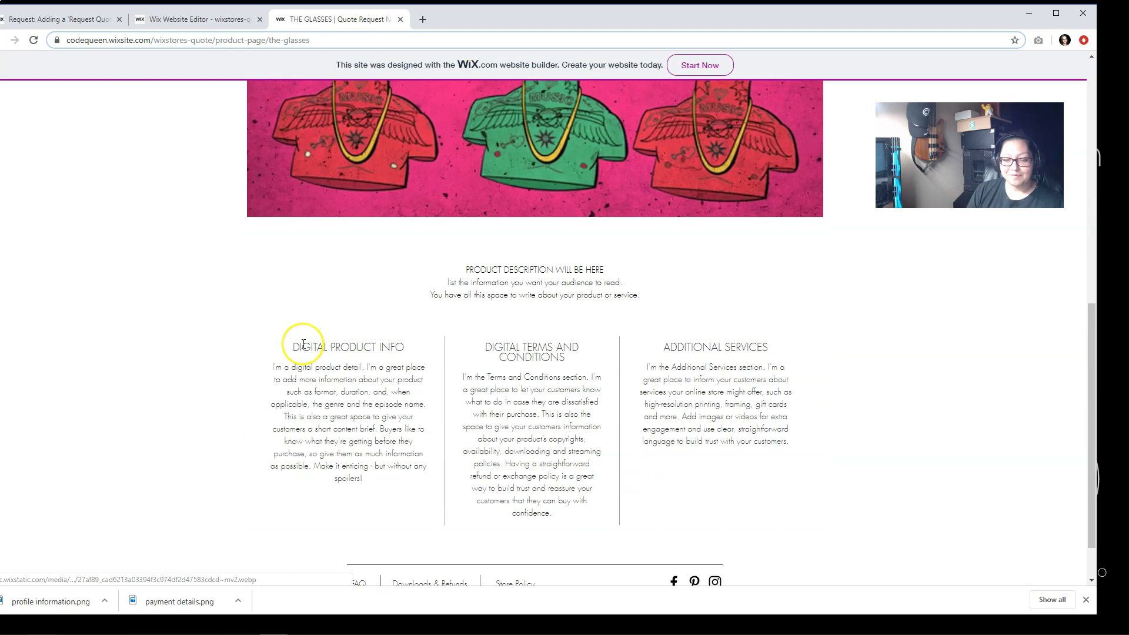
scroll(303, 345, "up", 6)
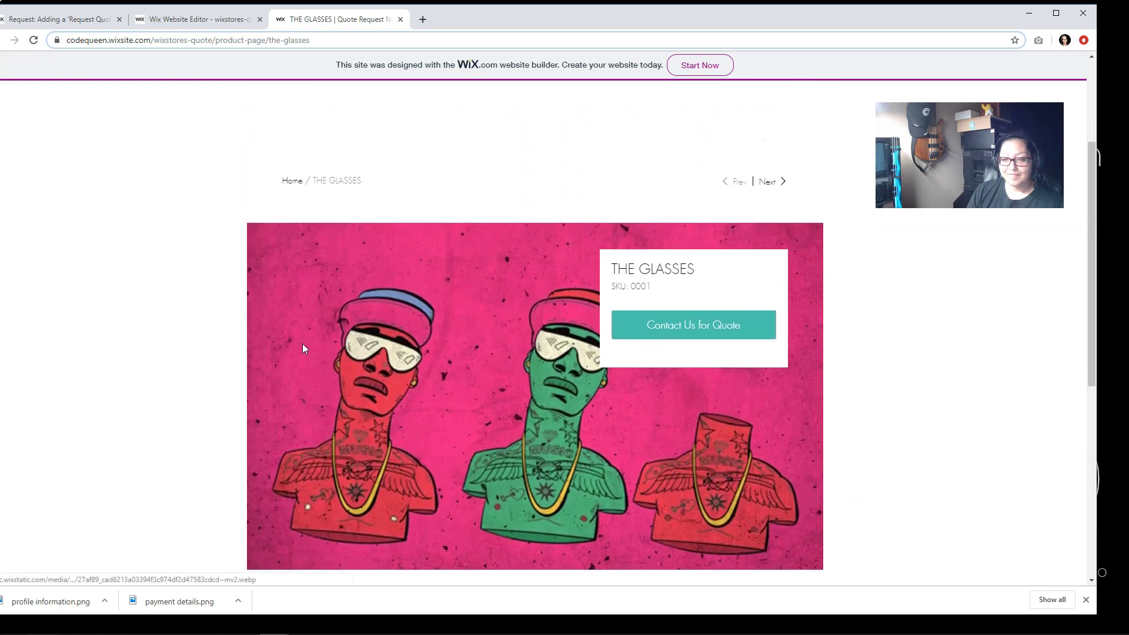
scroll(694, 333, "up", 1)
left_click(677, 325)
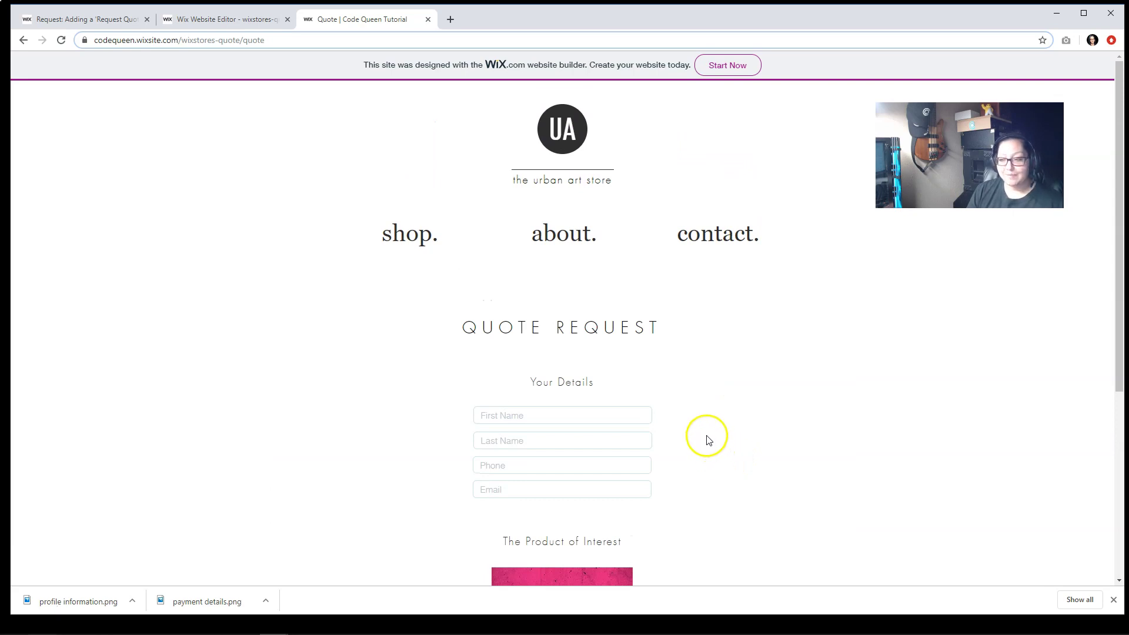
scroll(708, 440, "down", 2)
scroll(707, 441, "down", 2)
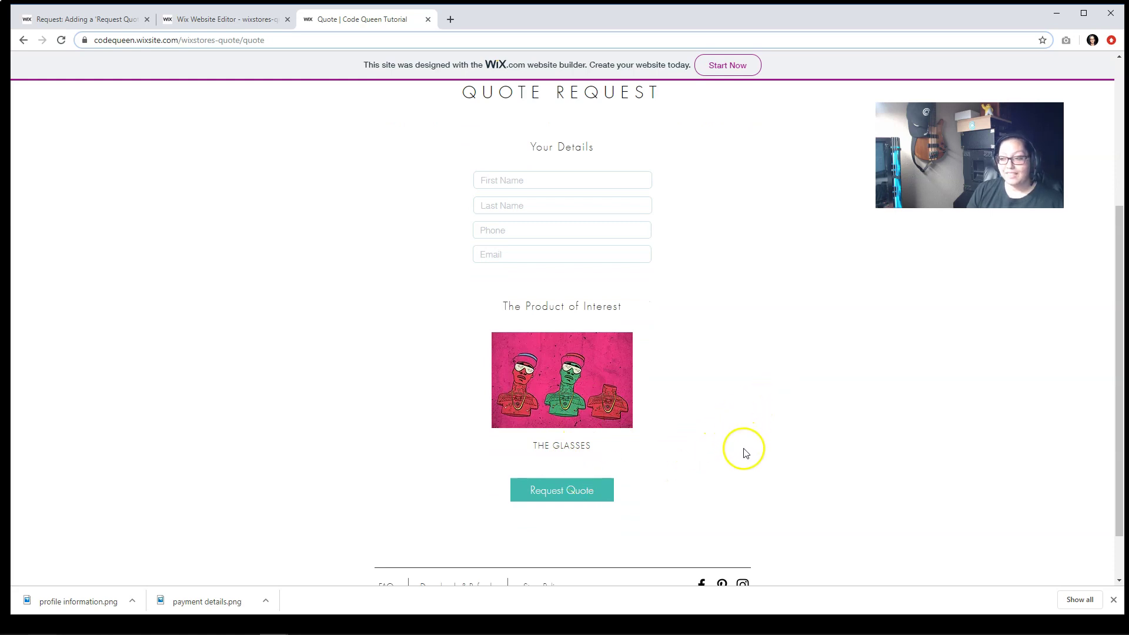
scroll(743, 448, "up", 2)
Return to the artworks catalog, open THE EYES and bring up its Quote Request form
left_click(404, 124)
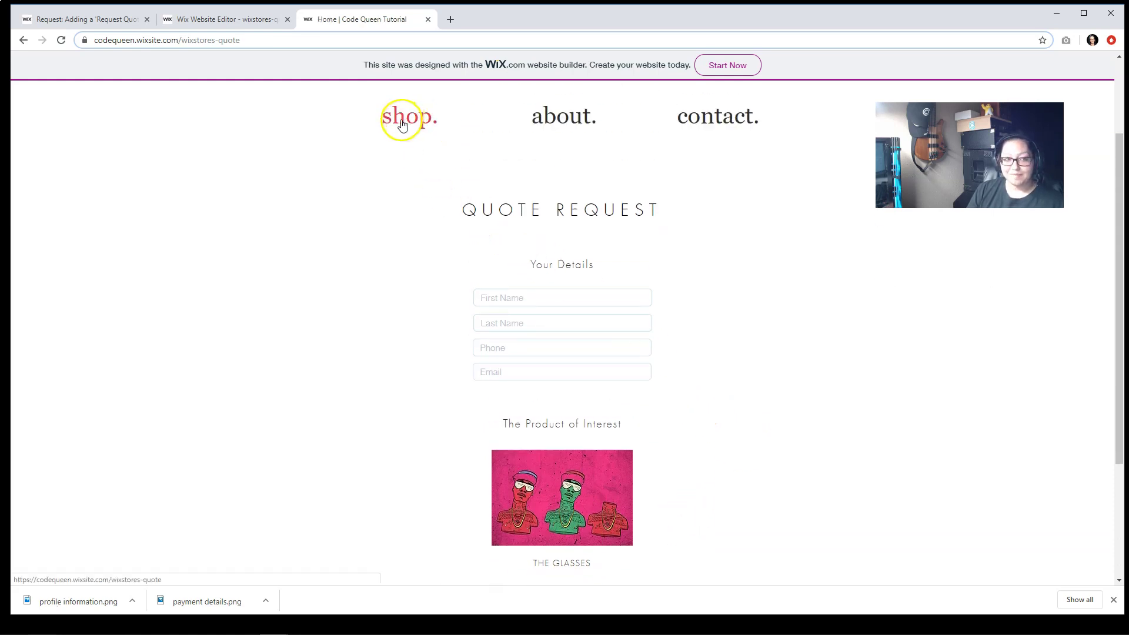
scroll(385, 152, "down", 3)
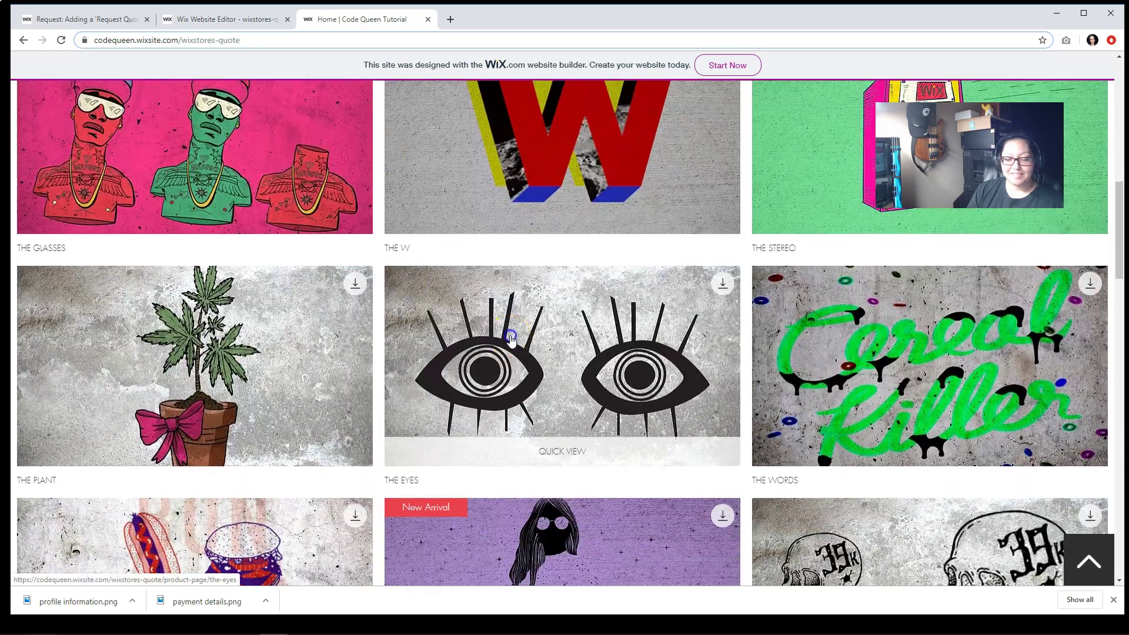
left_click(512, 332)
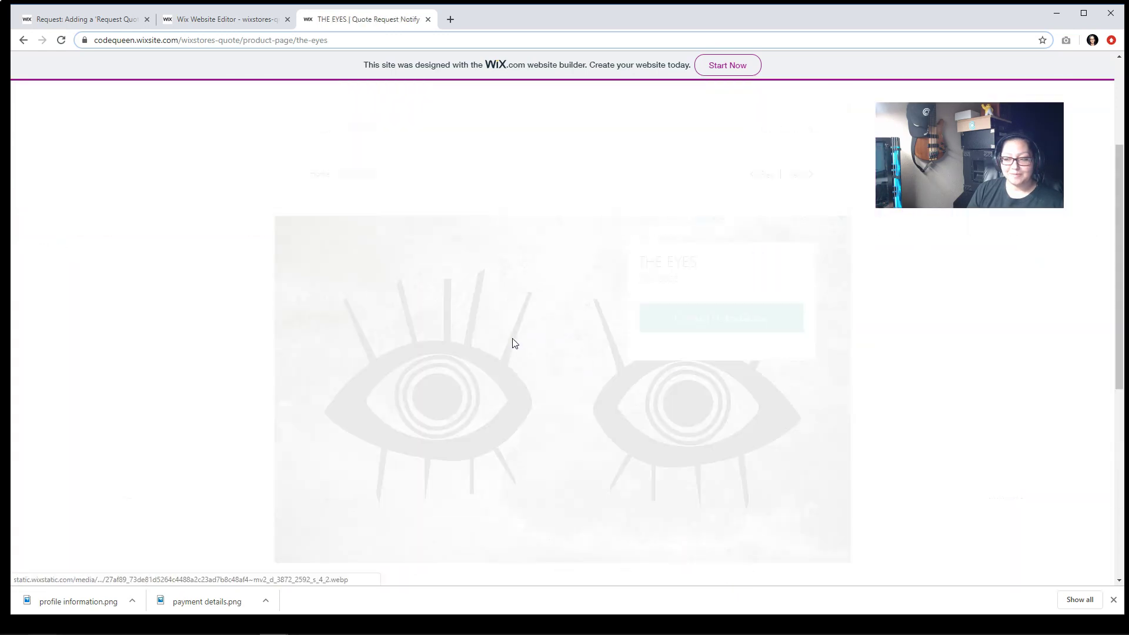
left_click(684, 328)
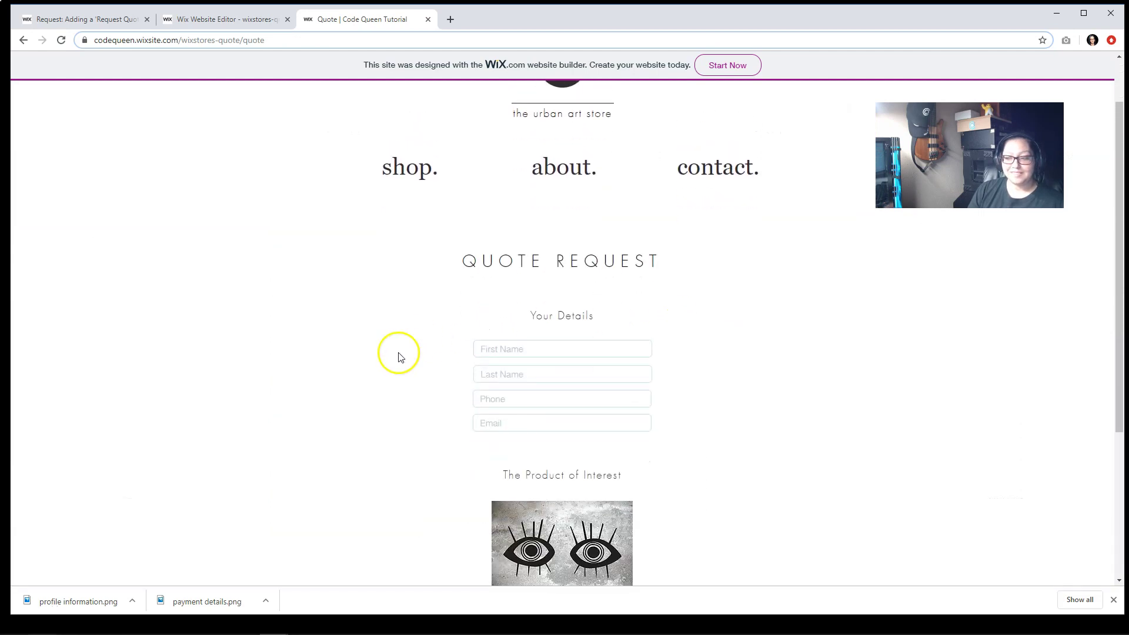
scroll(400, 357, "down", 2)
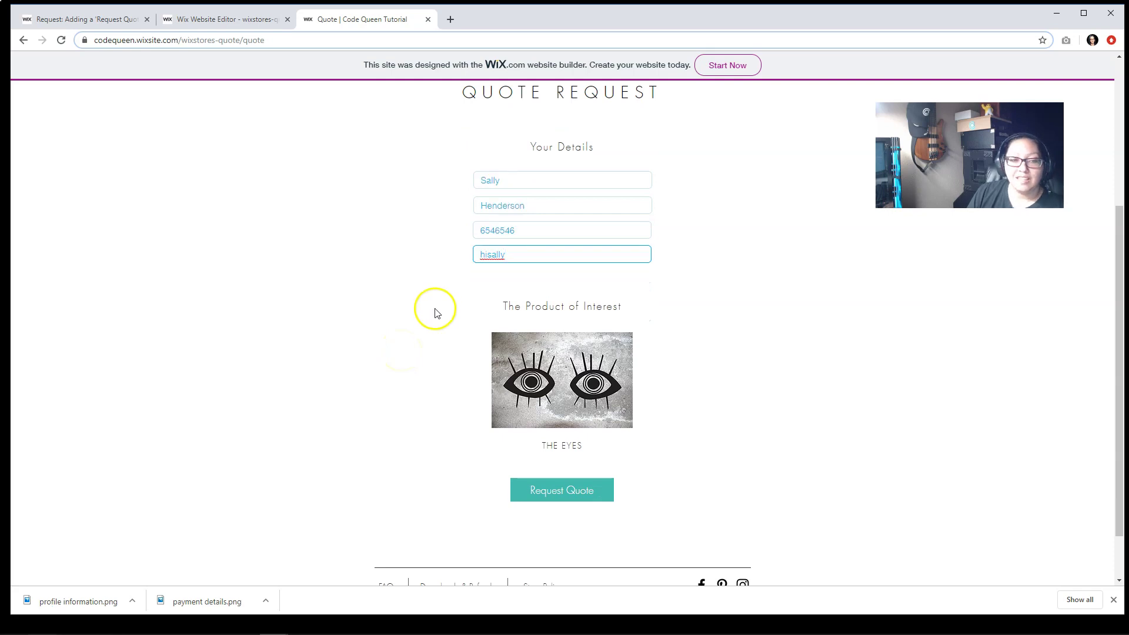
Submit the quote request, fixing the invalid email address before resubmitting
mouse_move(547, 257)
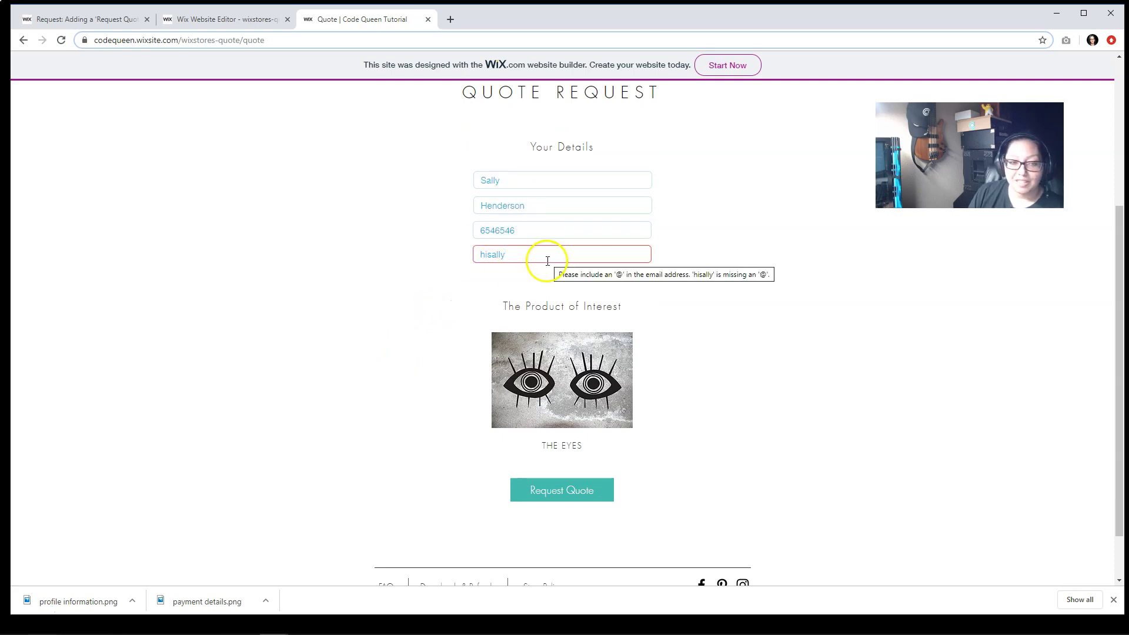
left_click(563, 490)
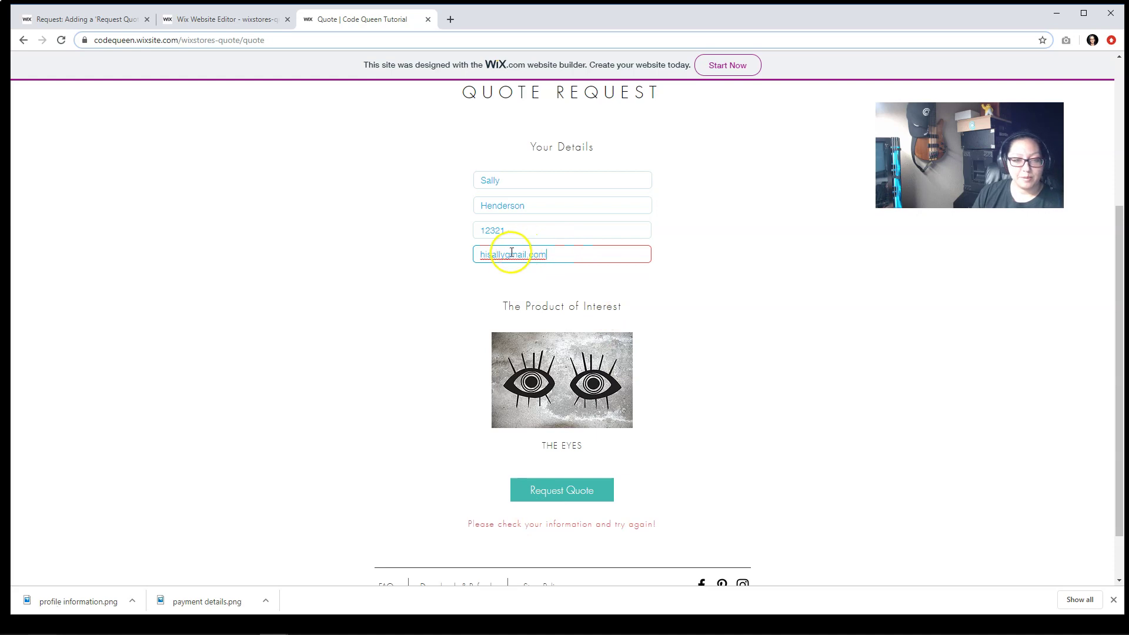
left_click(505, 254)
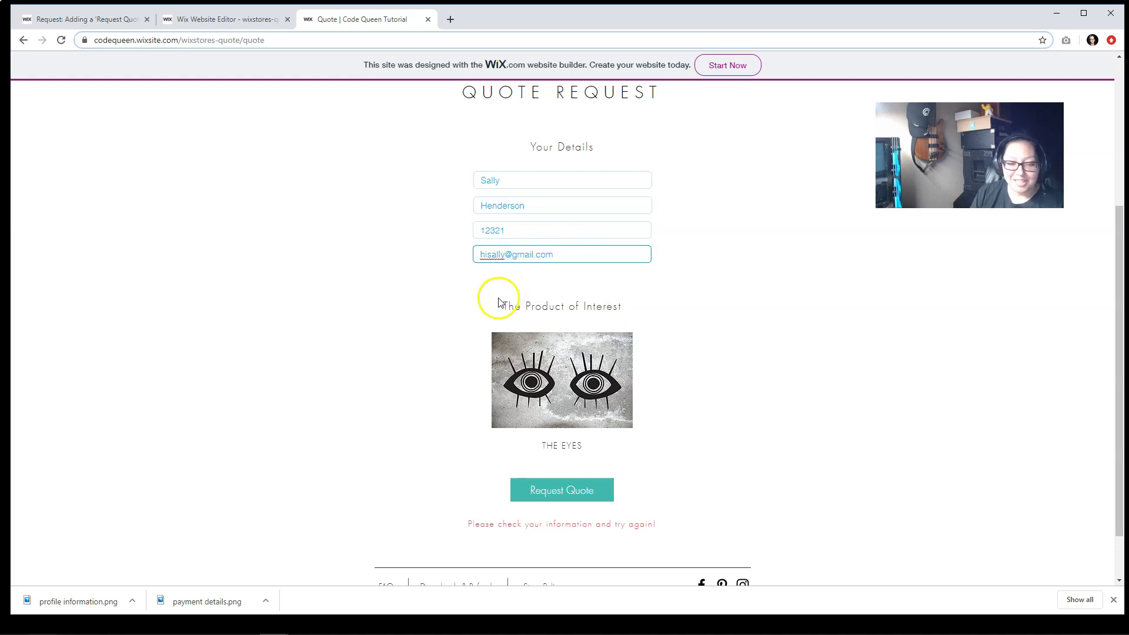
left_click(565, 495)
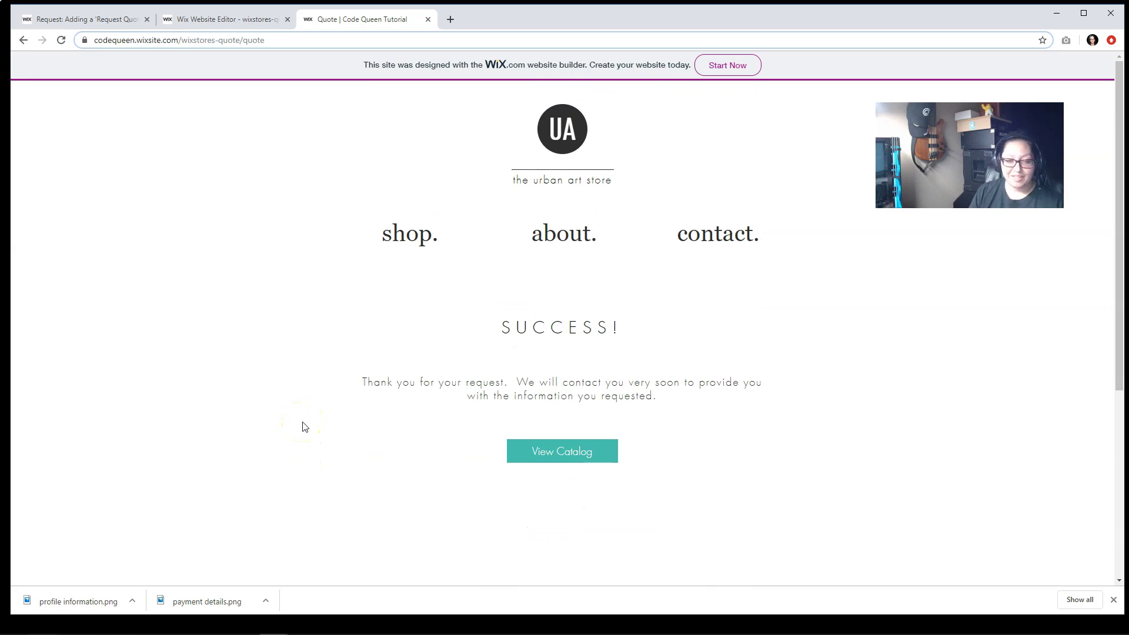
Go from the success message back to the artworks catalog via View Catalog
left_click(560, 451)
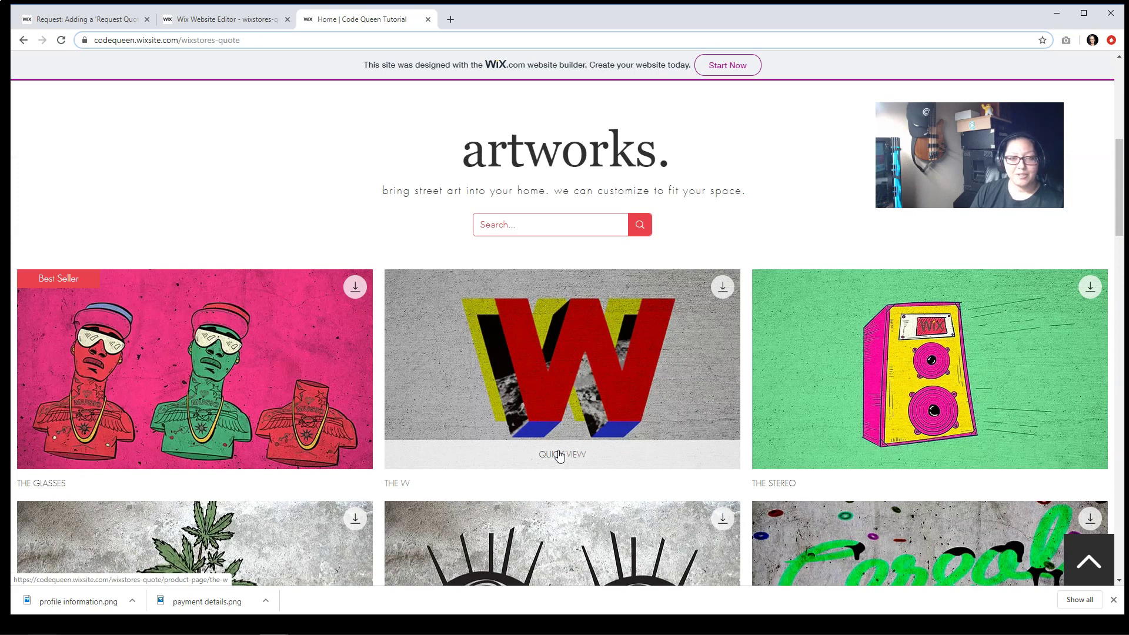
scroll(559, 455, "up", 5)
scroll(554, 454, "down", 4)
left_click(553, 454)
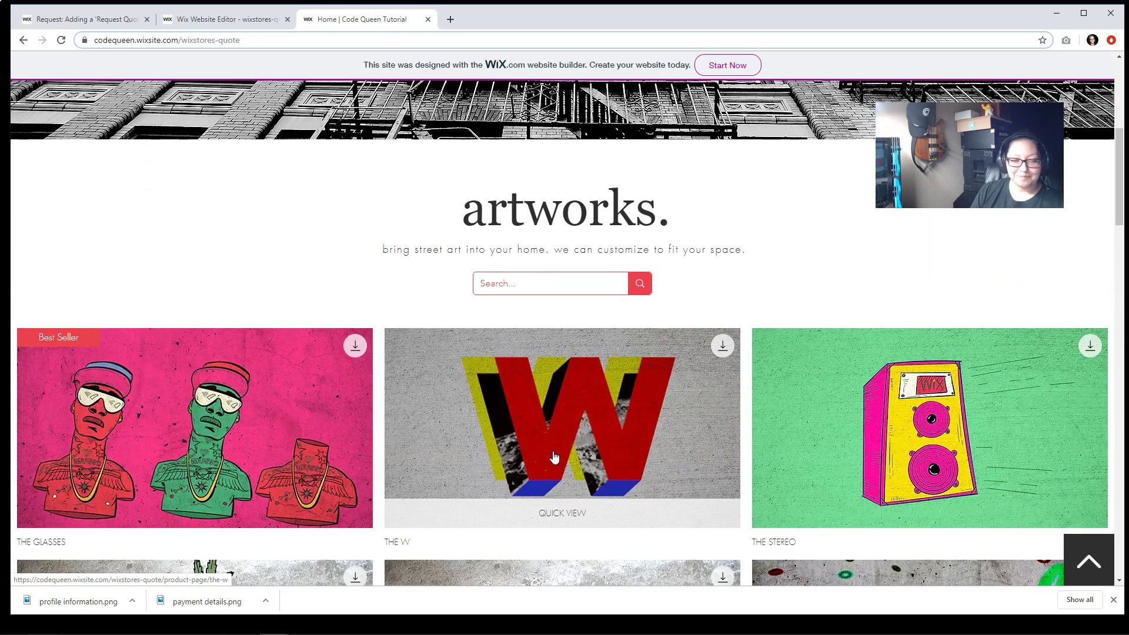
scroll(554, 456, "down", 1)
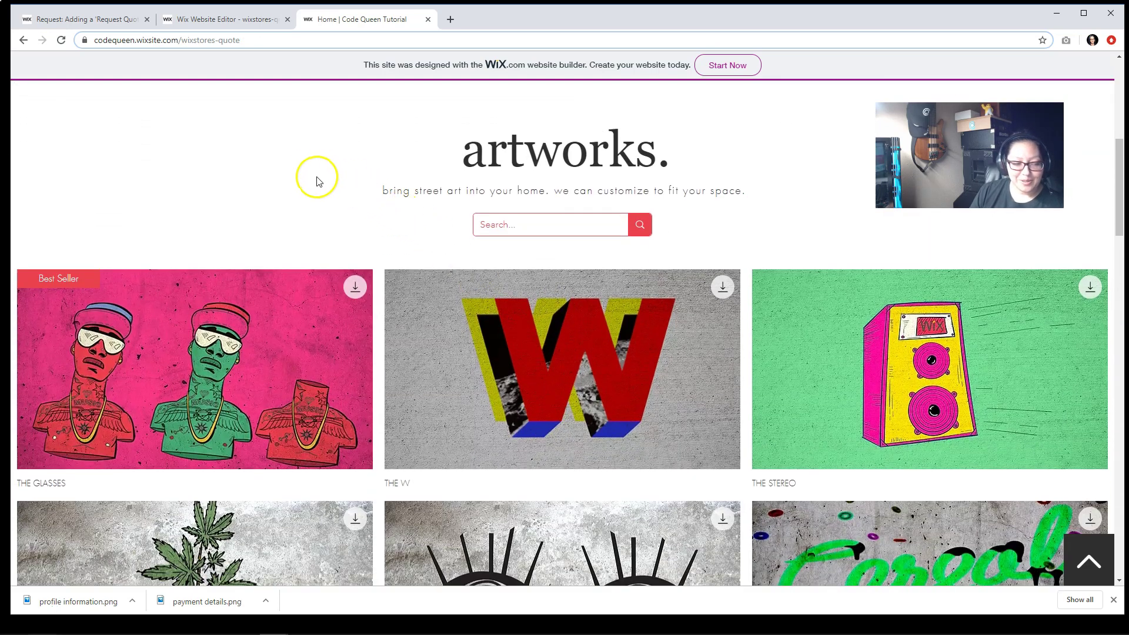
Open the site dashboard through the editor's Settings > My Dashboard
left_click(198, 21)
left_click(263, 66)
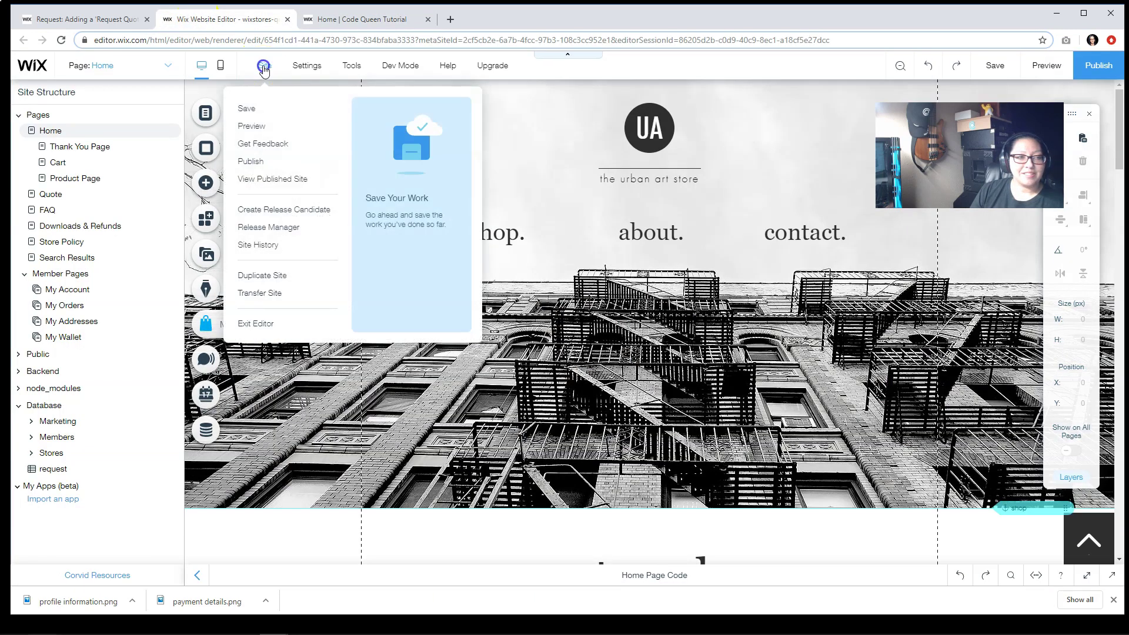
mouse_move(294, 69)
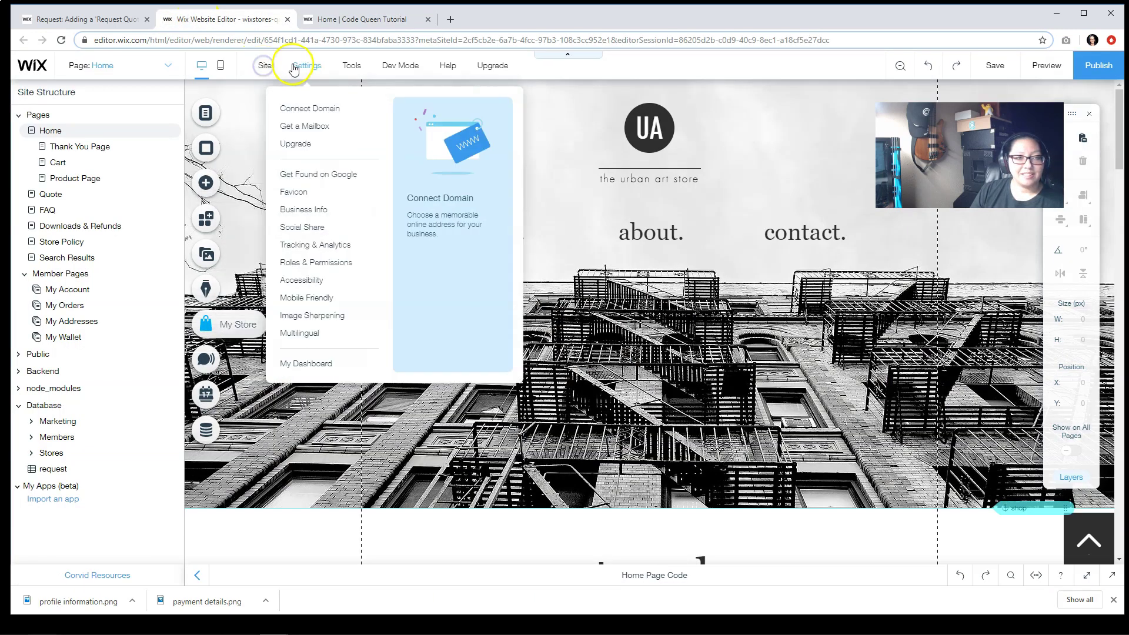
left_click(305, 364)
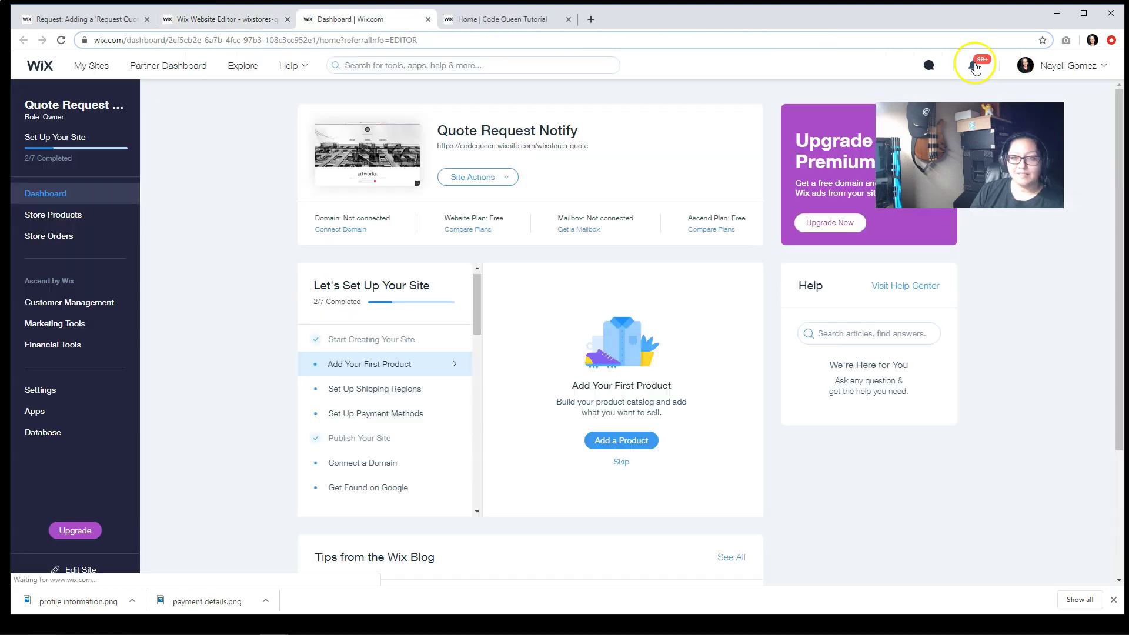
Check the new quote notification, view it in the request collection, and return to the editor
left_click(973, 65)
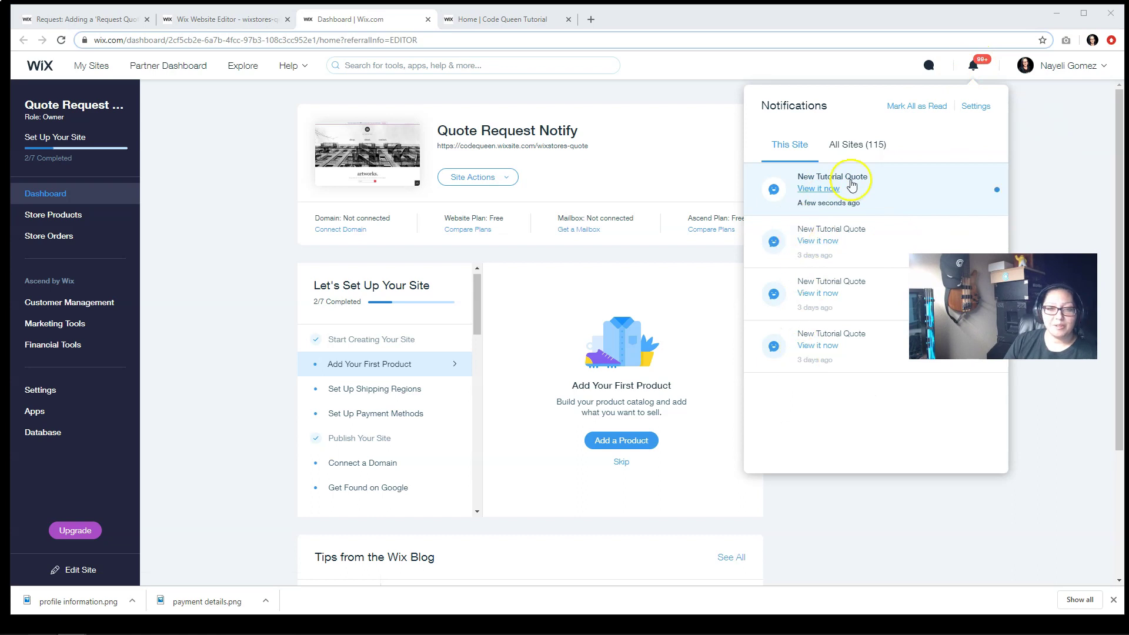
left_click(813, 194)
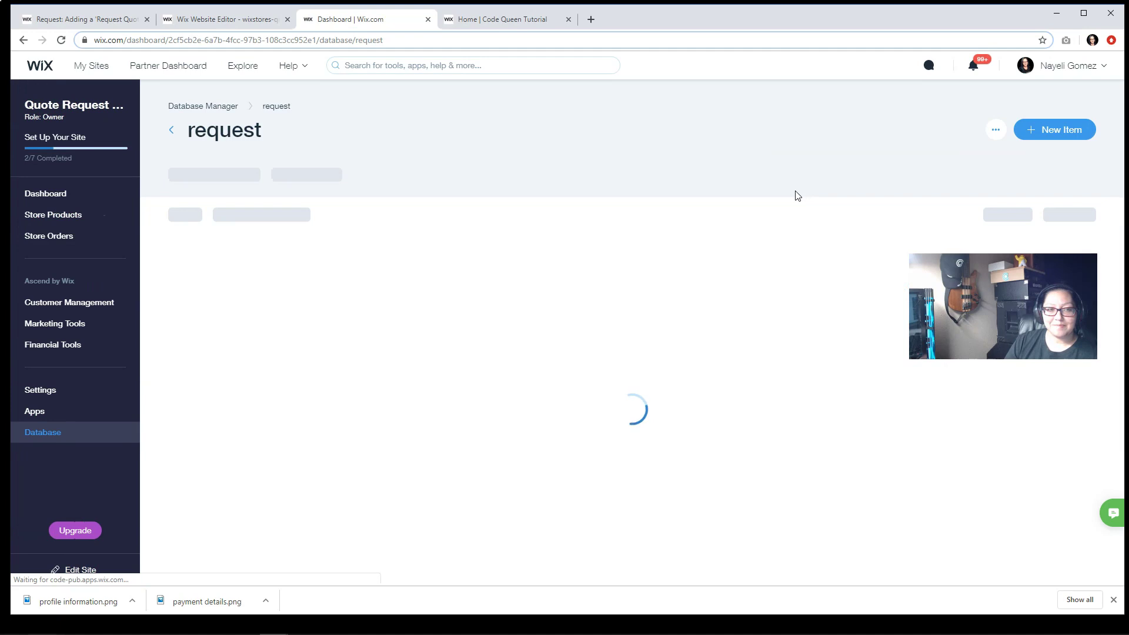
scroll(546, 239, "down", 5)
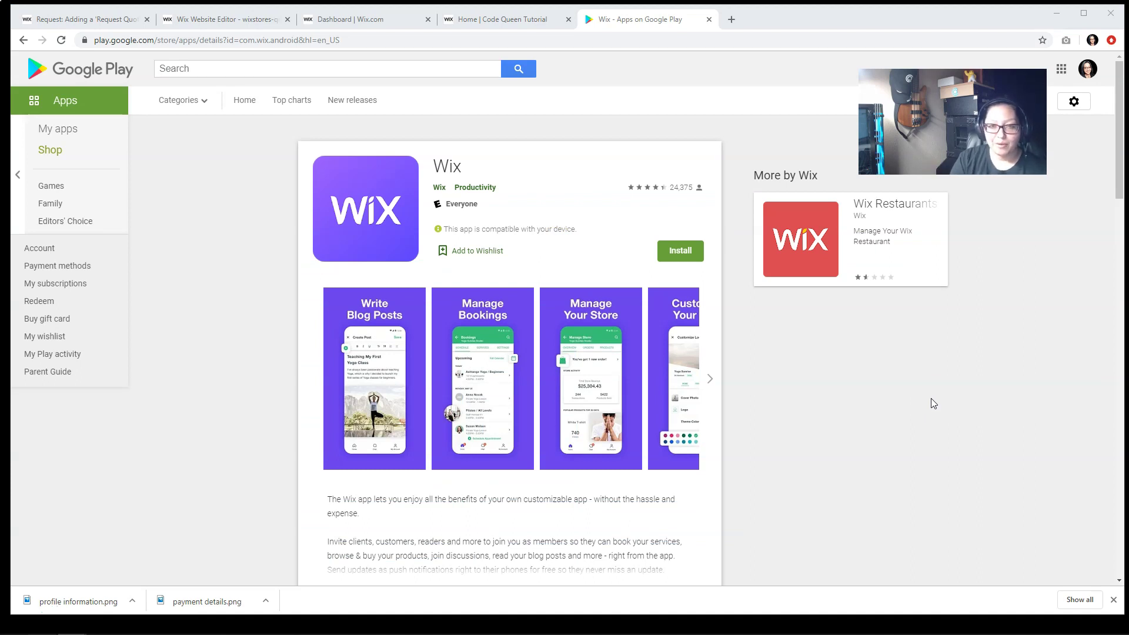
left_click(931, 330)
left_click(217, 20)
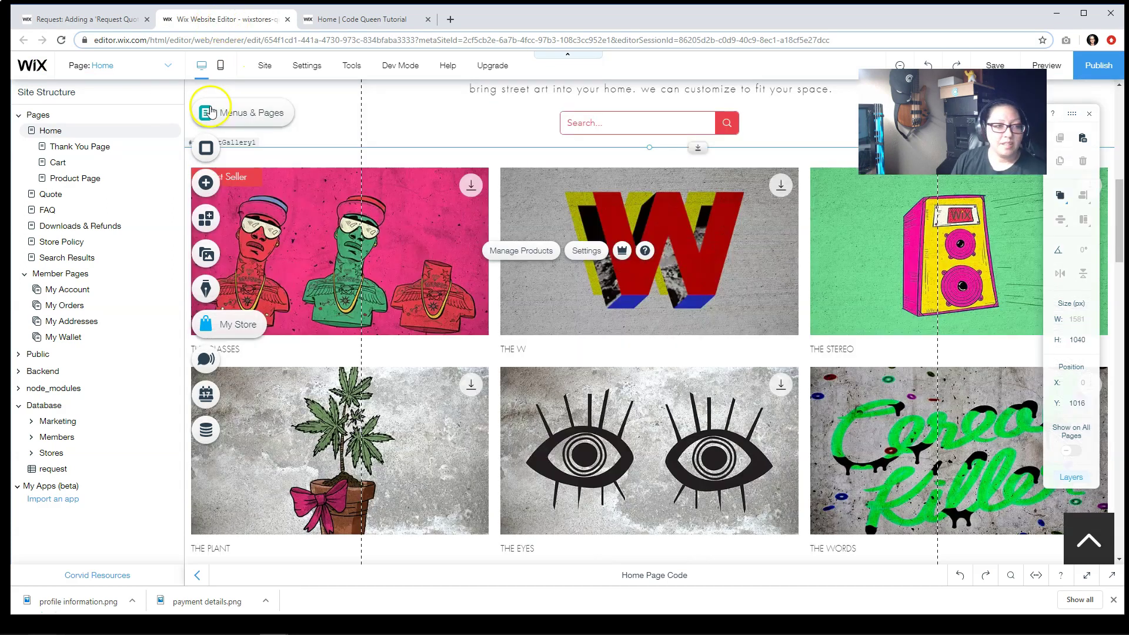
Go through Pages > Store Pages, past the Thank You Page, to the Product Page and select its strip
left_click(205, 112)
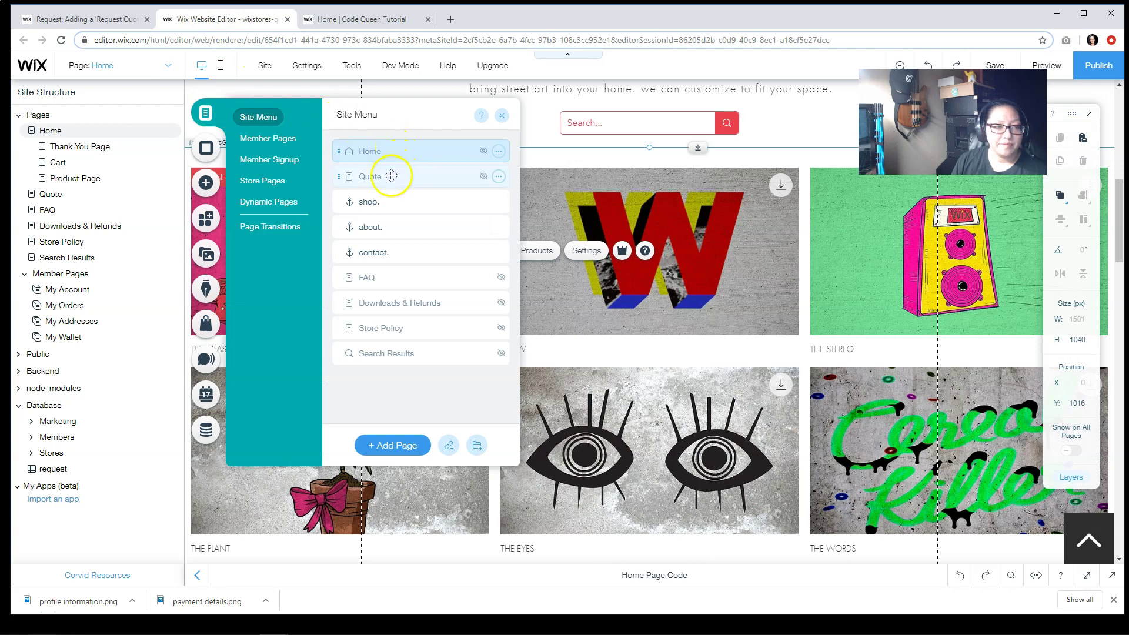
left_click(256, 188)
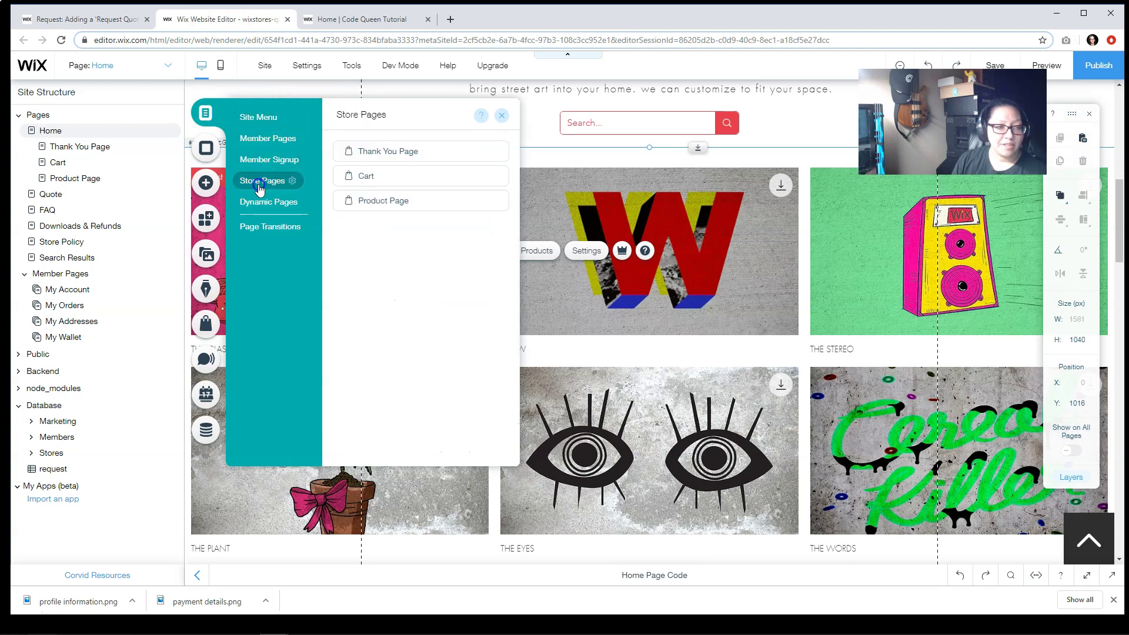
left_click(382, 151)
left_click(403, 201)
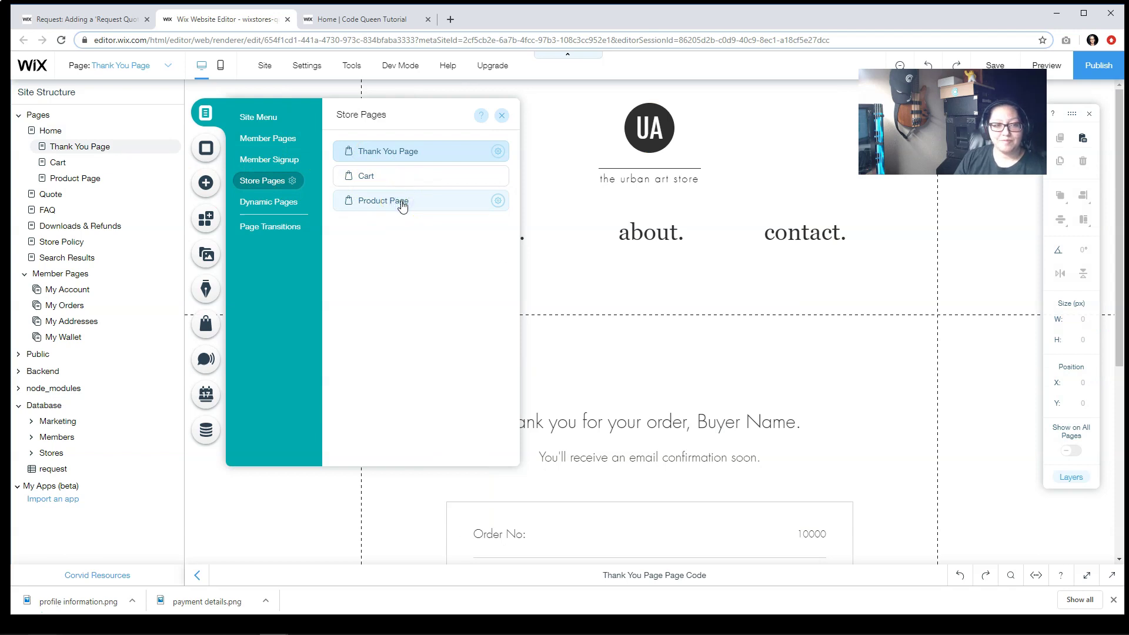
left_click(536, 286)
left_click(537, 285)
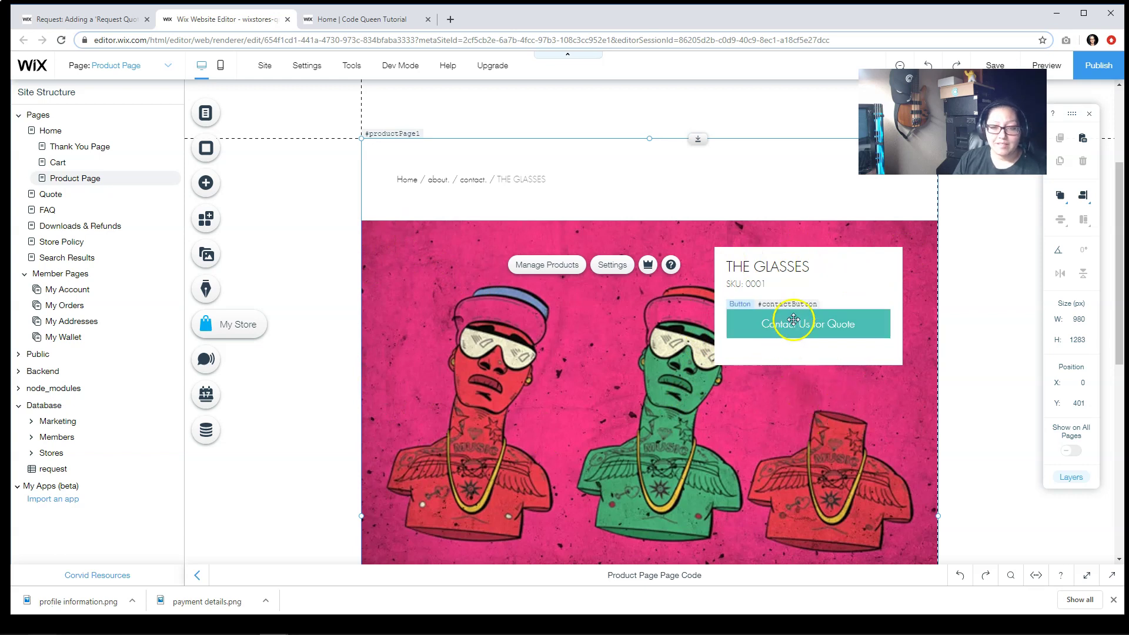
Move the Contact Us for Quote button up and resize it to 287×55
left_click(793, 319)
mouse_move(810, 325)
left_mouse_down()
mouse_move(811, 248)
mouse_move(808, 320)
left_mouse_up()
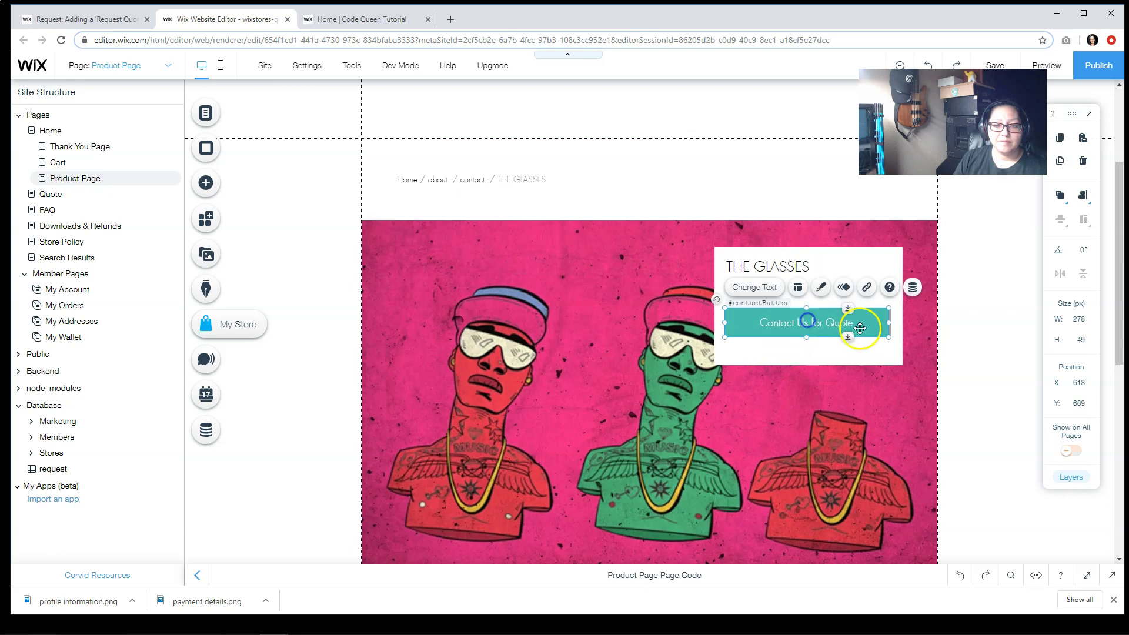
left_click_drag(888, 322, 893, 322)
left_click_drag(809, 337, 809, 340)
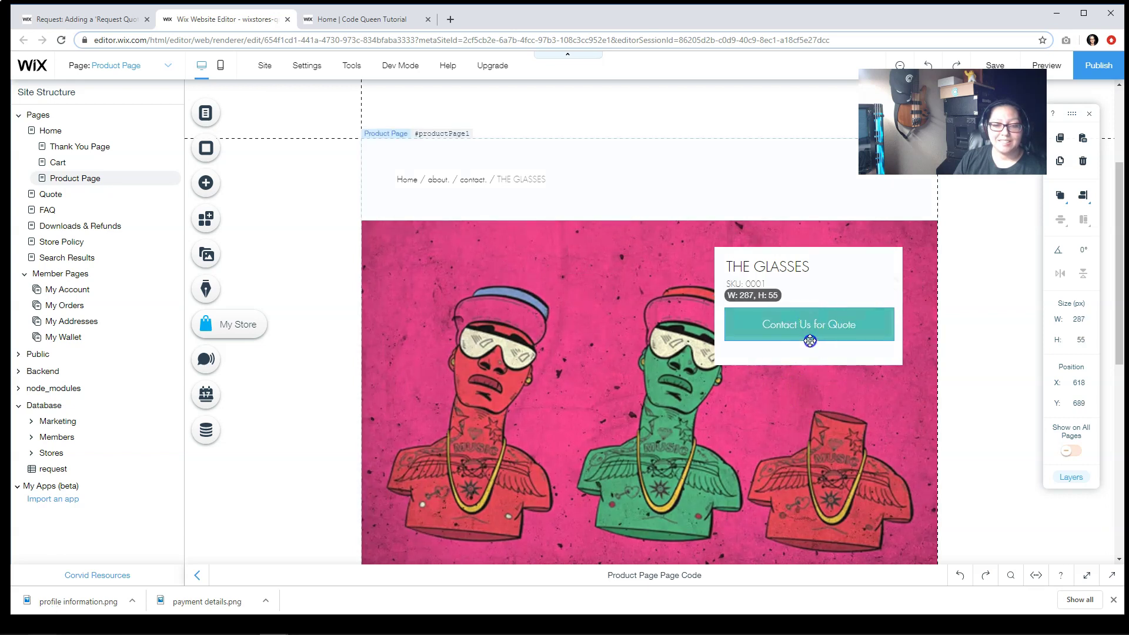
View the button's properties, confirming ID contactButton, and check its page code full-size
left_click(785, 313)
right_click(785, 313)
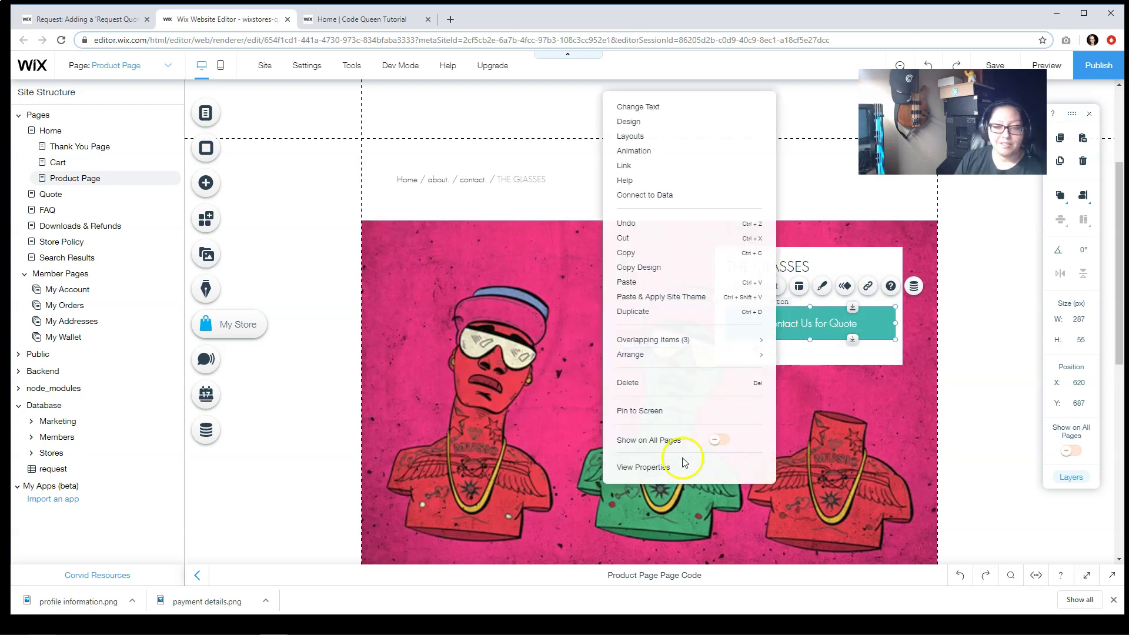
left_click(654, 467)
left_click_drag(1052, 117, 627, 117)
left_click(597, 154)
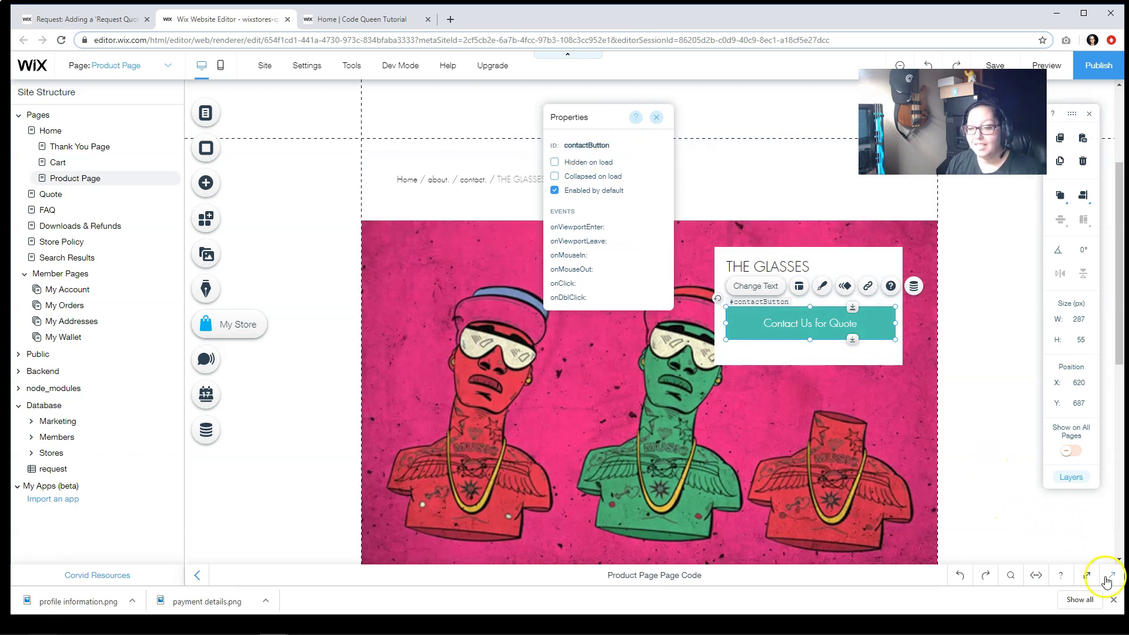
left_click(1087, 577)
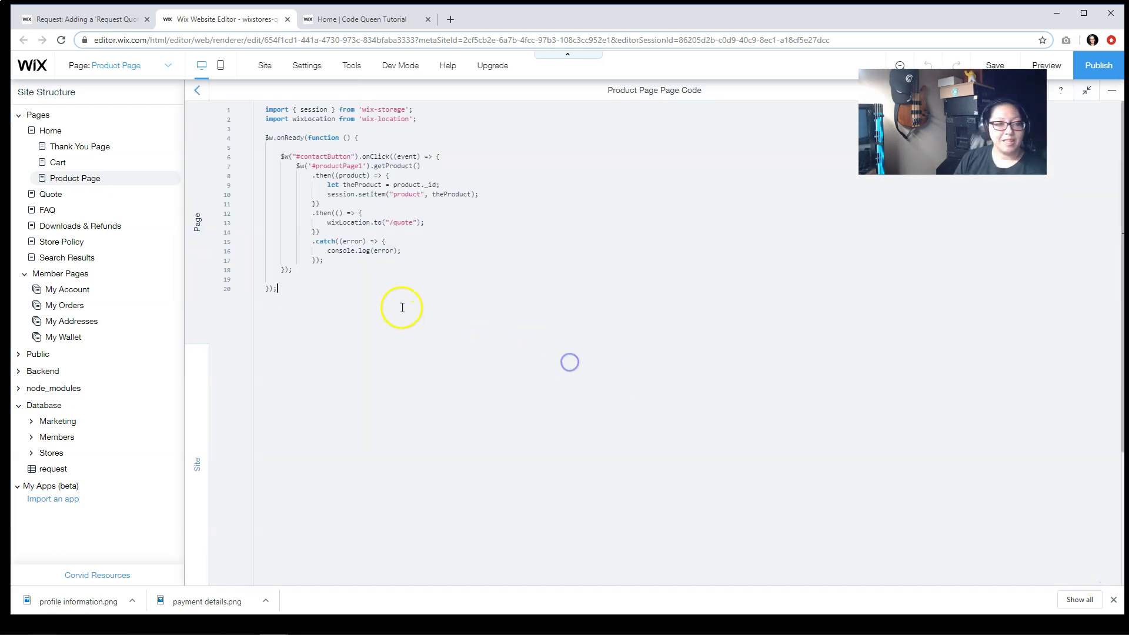
left_click(1112, 91)
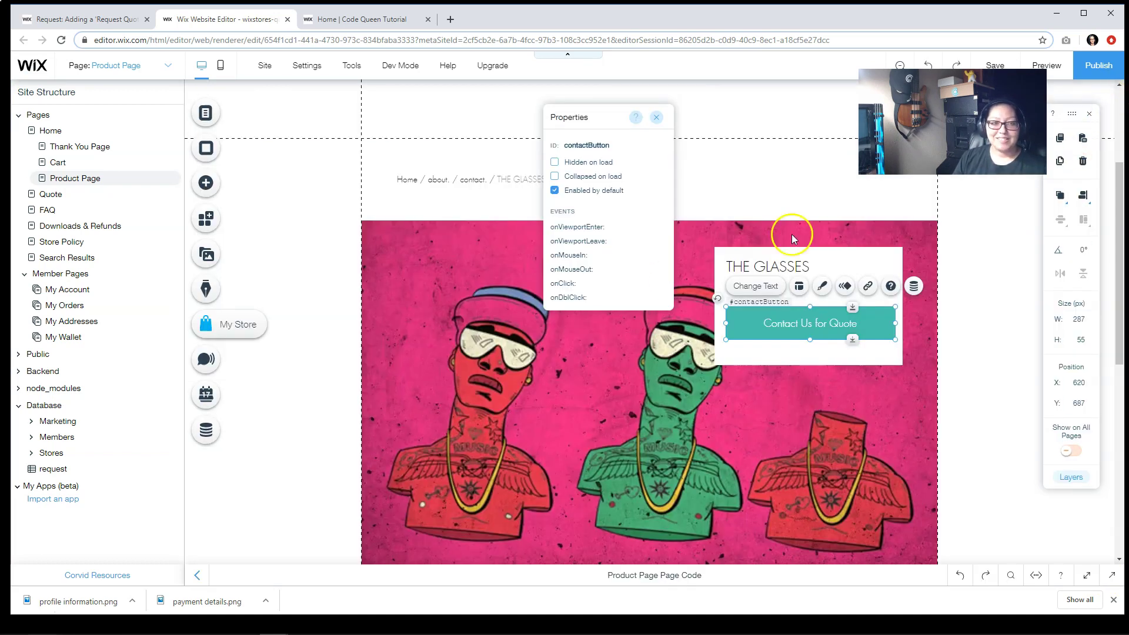
Switch to the Quote page from the Site Menu and review its SEO URL settings
left_click(207, 113)
left_click(250, 119)
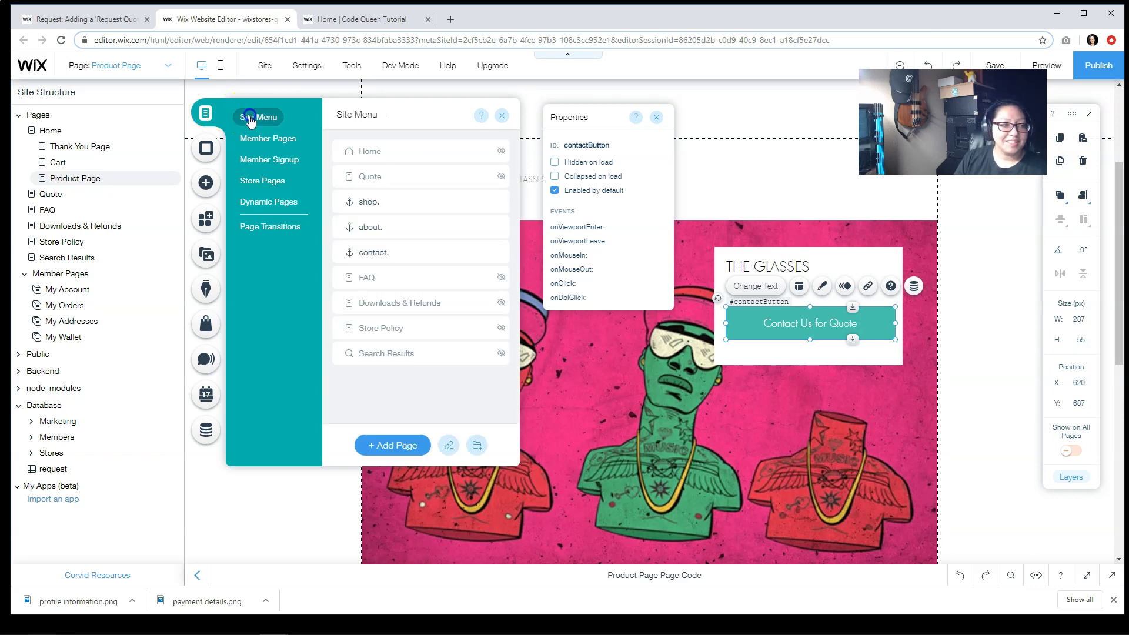
left_click(416, 176)
left_click(498, 176)
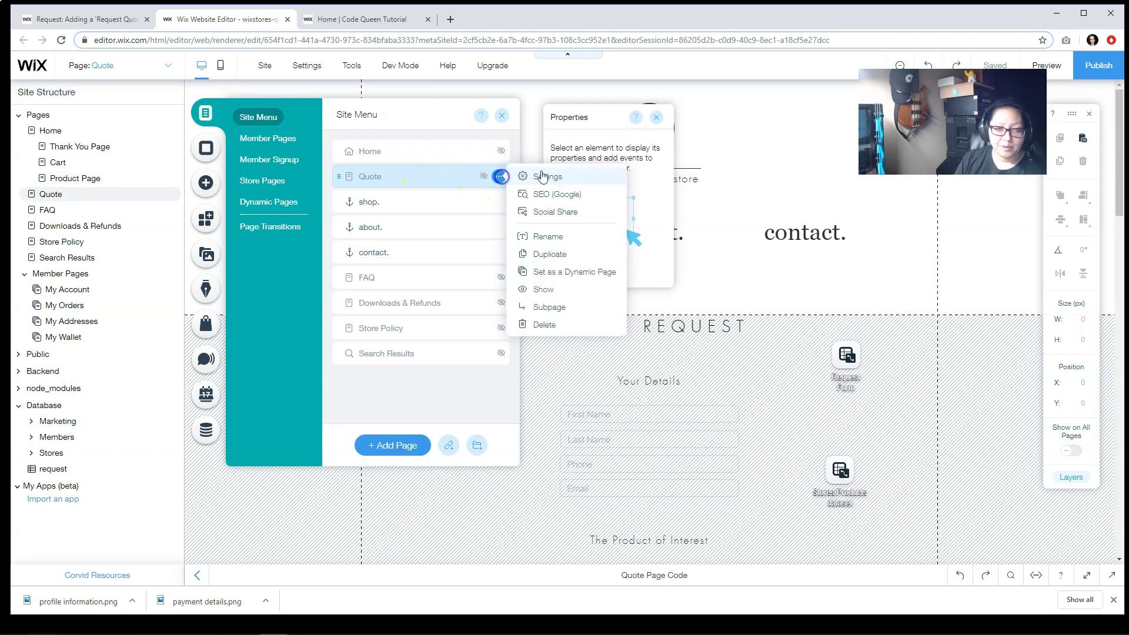
left_click(560, 194)
scroll(693, 200, "down", 4)
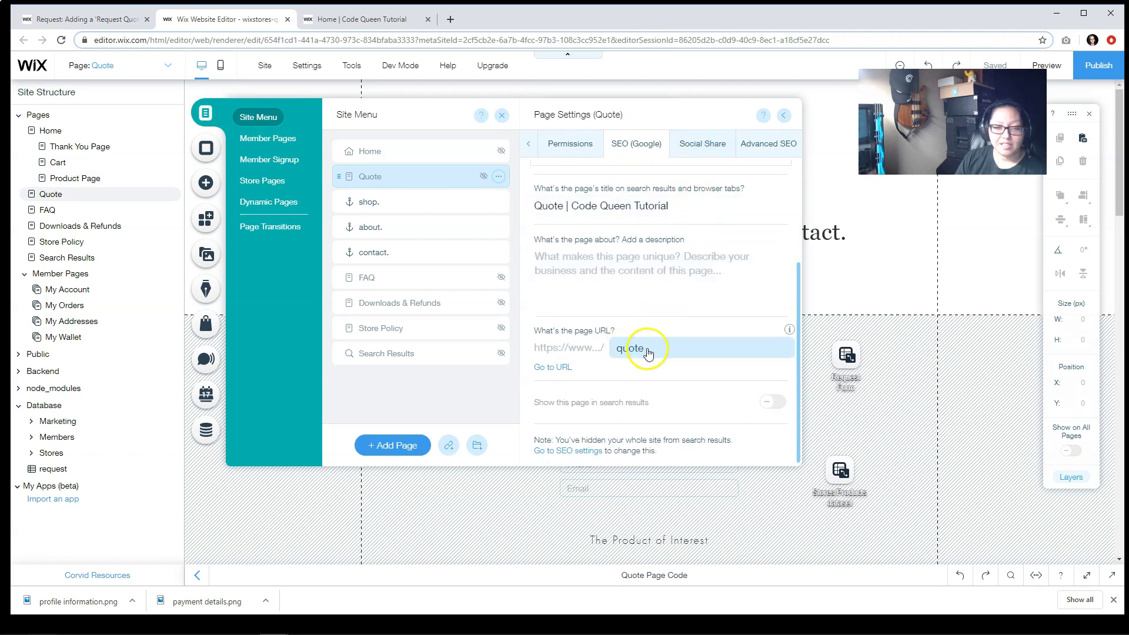
Close the page settings, pages list and properties panel to view the Quote page
left_click(785, 115)
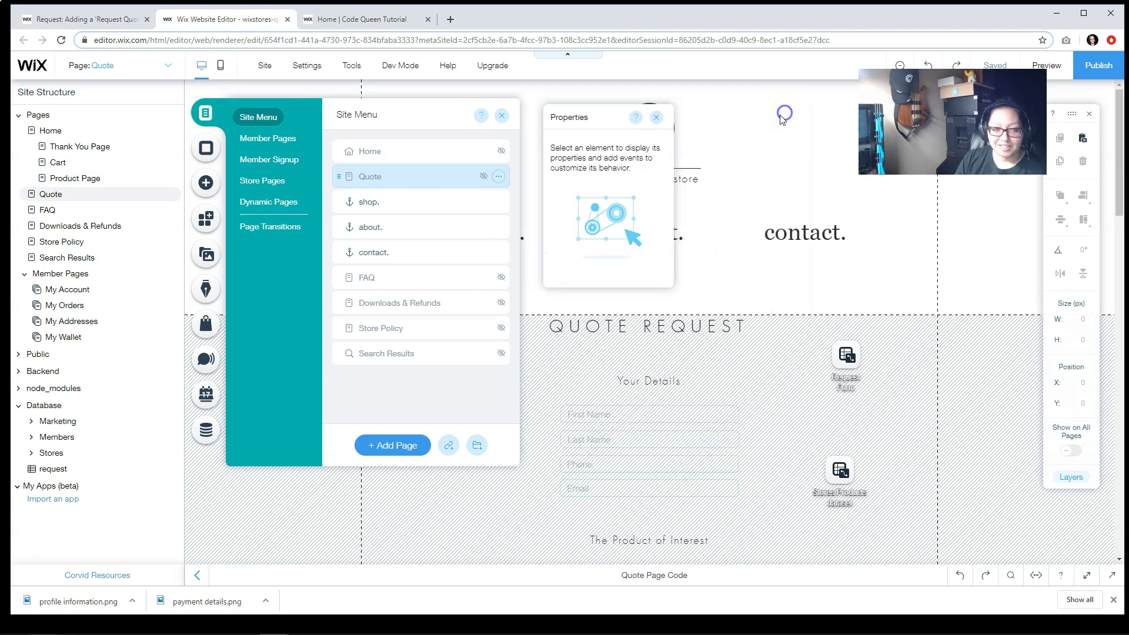
left_click(503, 117)
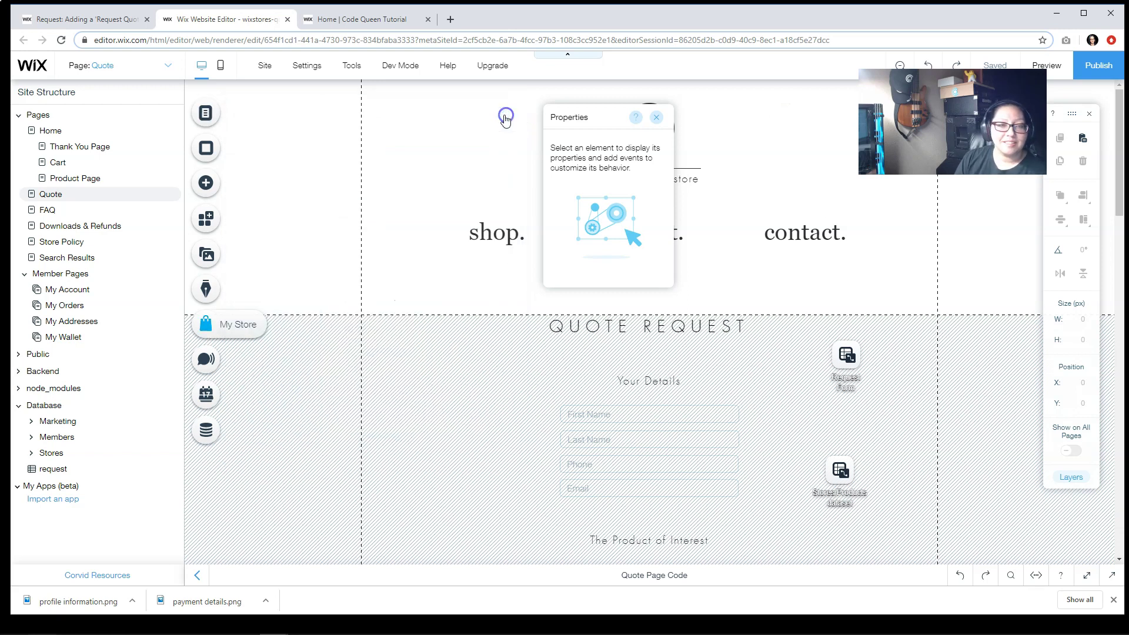
left_click(656, 117)
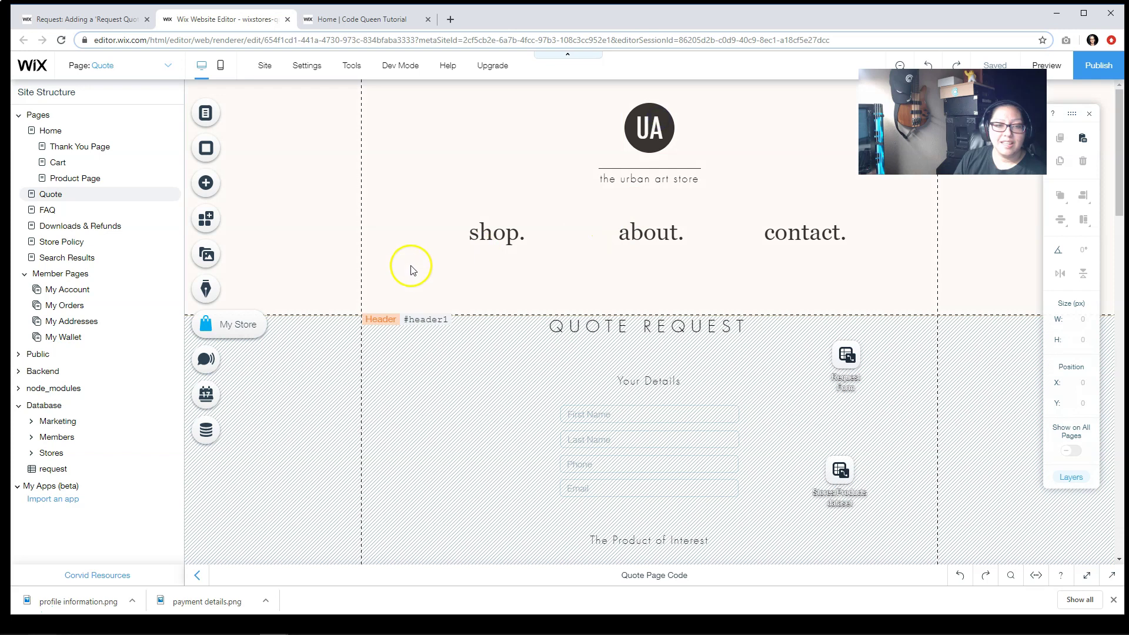
scroll(412, 311, "down", 8)
scroll(418, 315, "down", 12)
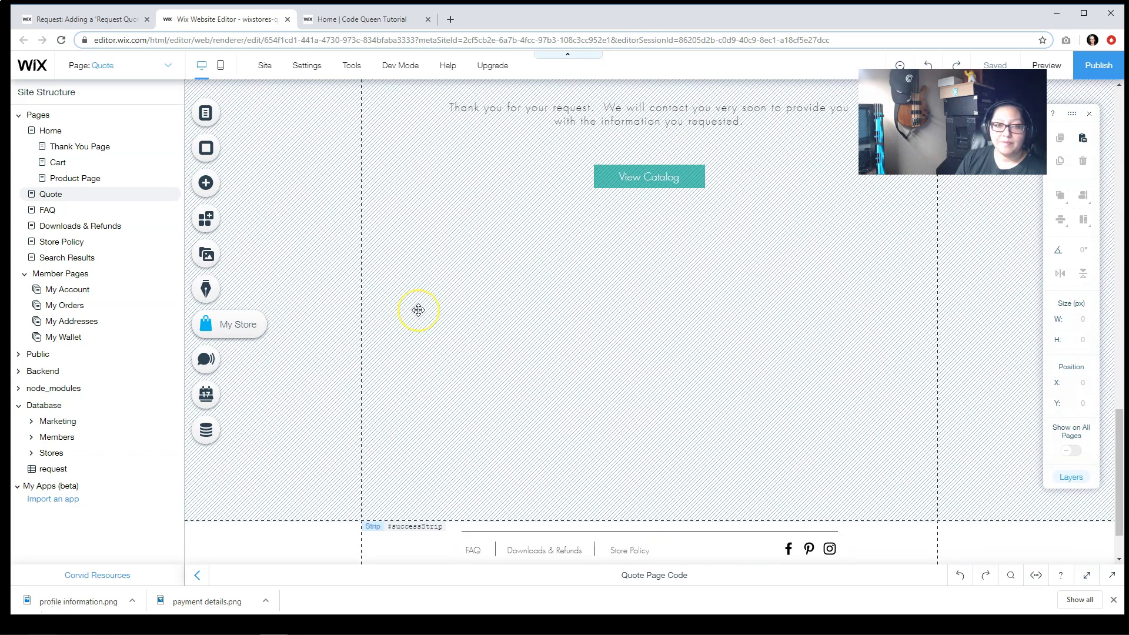
scroll(418, 309, "up", 12)
scroll(418, 308, "up", 3)
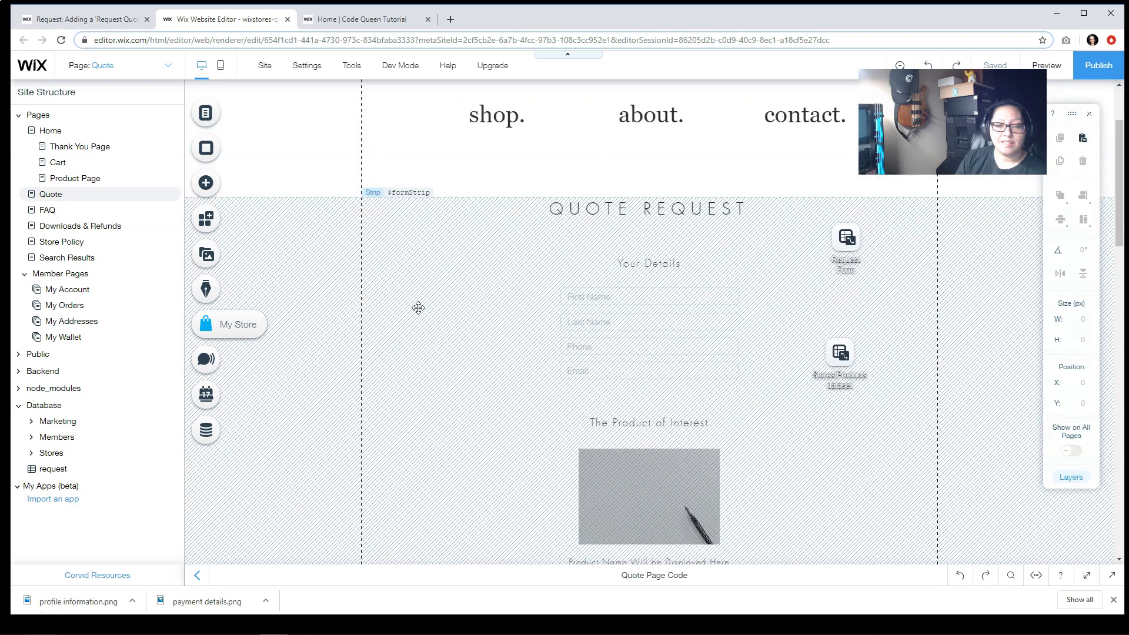
Inspect the properties of the strip holding the quote form
left_click(381, 247)
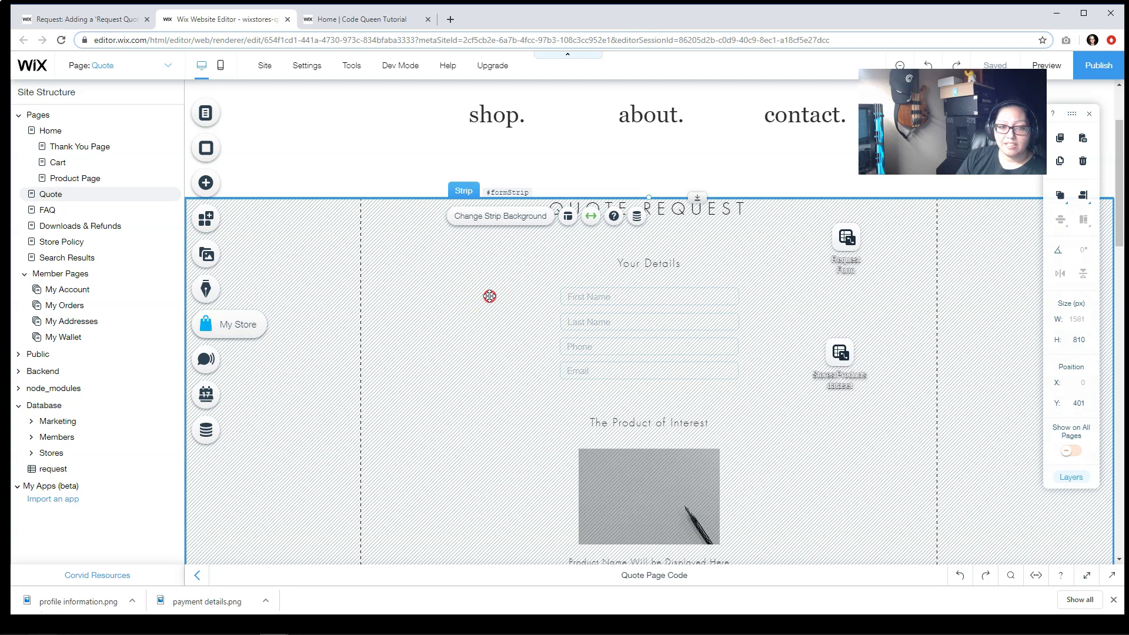
right_click(489, 296)
left_click(532, 425)
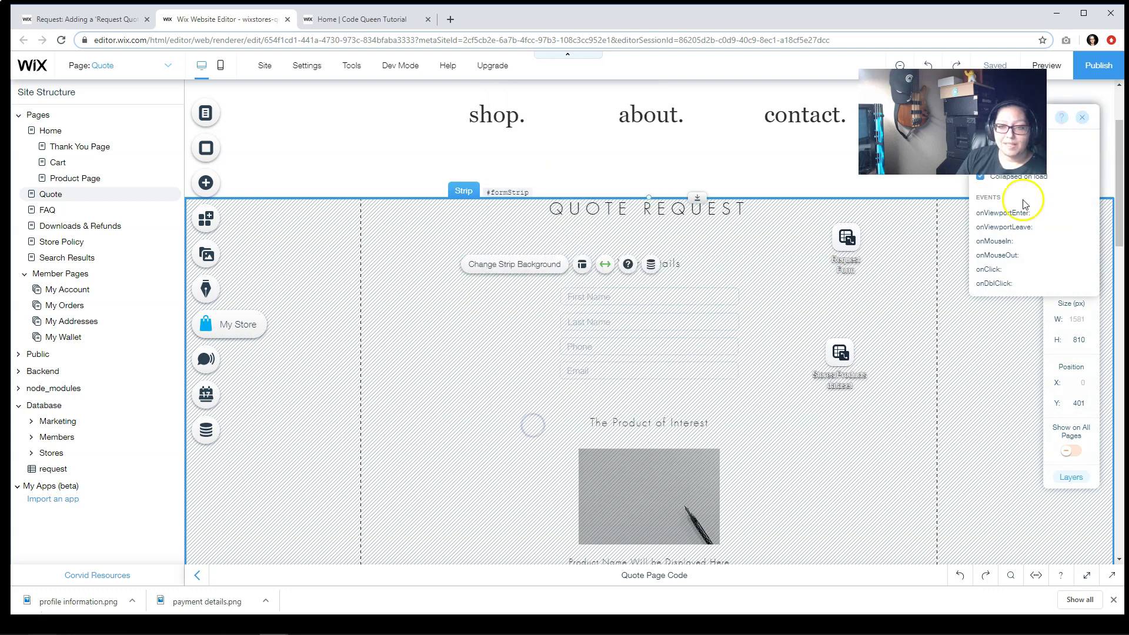
left_click_drag(1068, 125, 368, 137)
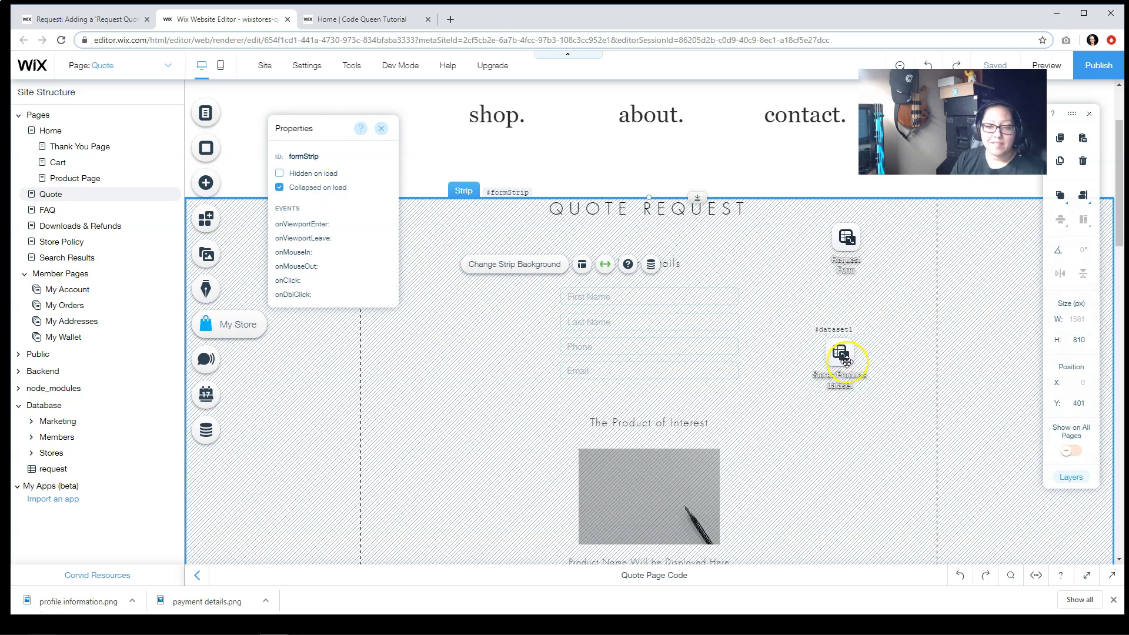
Move dataset1 up the page and select Products under Database > Stores
left_click_drag(848, 356, 853, 318)
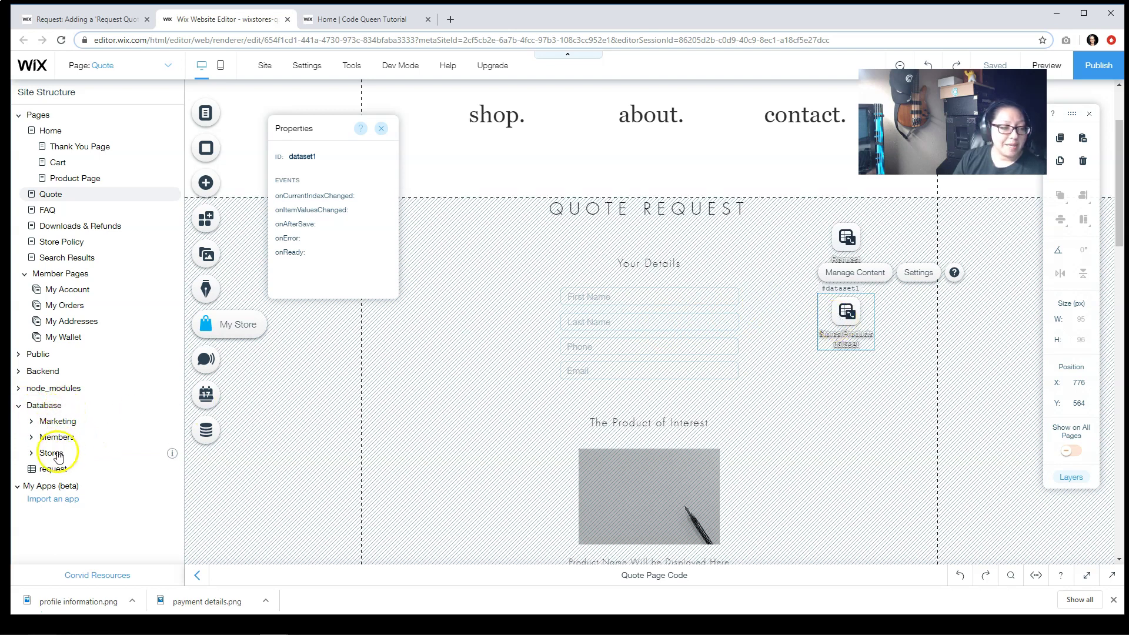
left_click(55, 452)
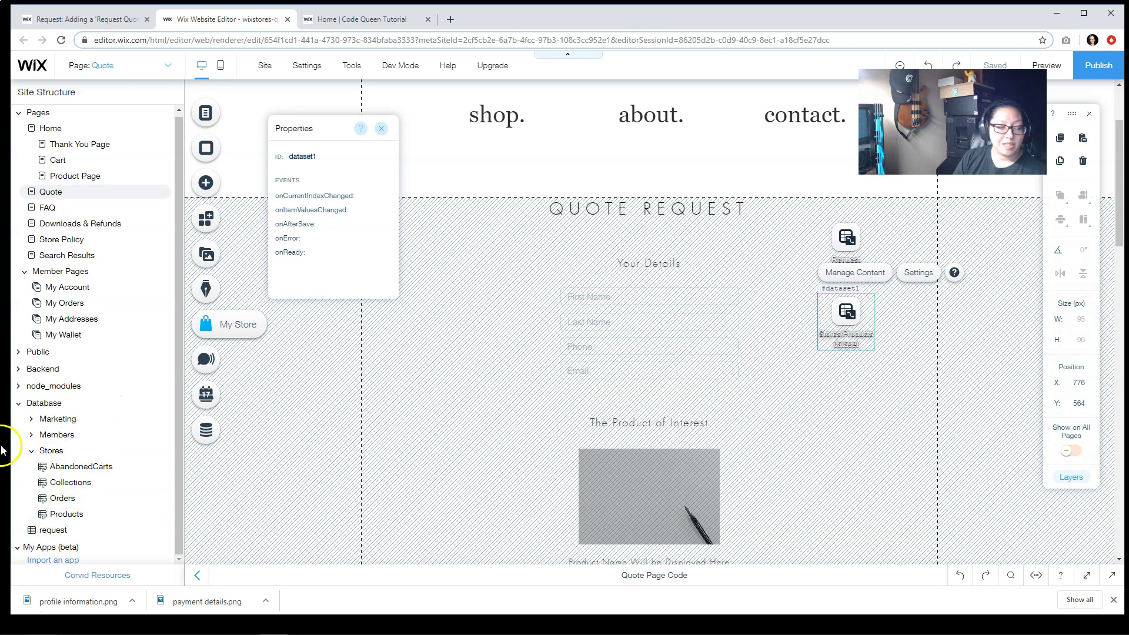
left_click(66, 514)
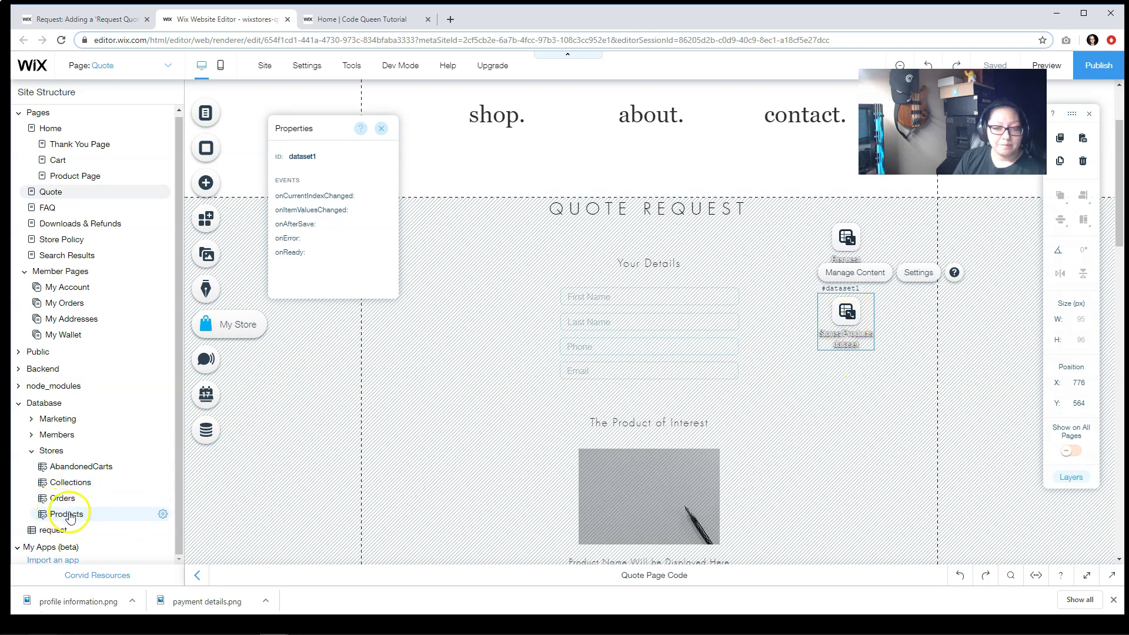
left_click(841, 229)
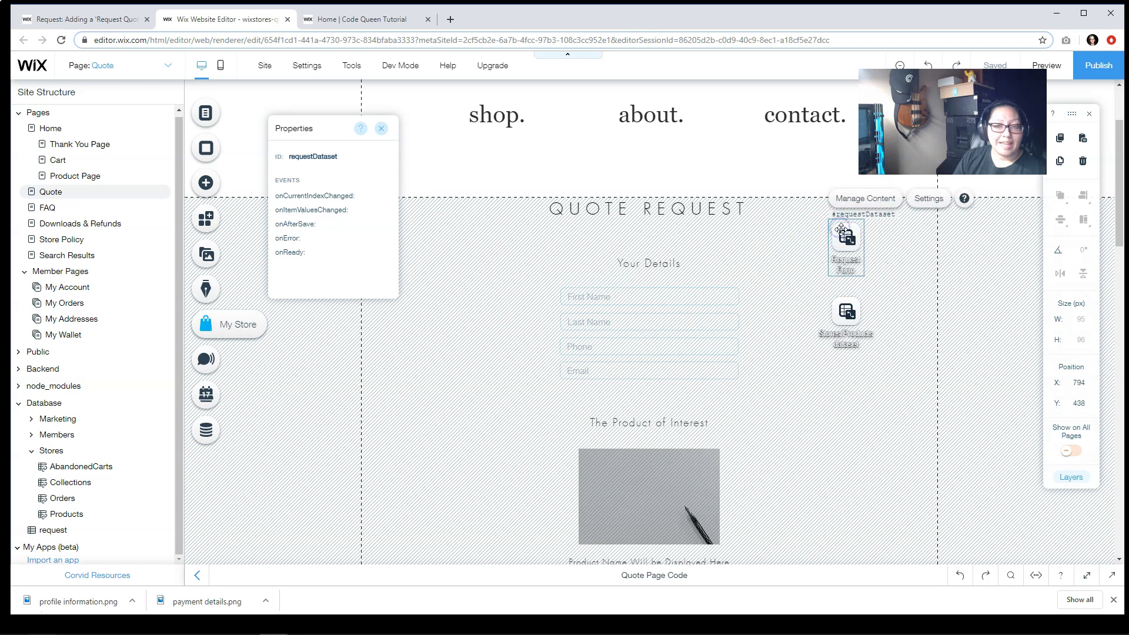
left_click(929, 198)
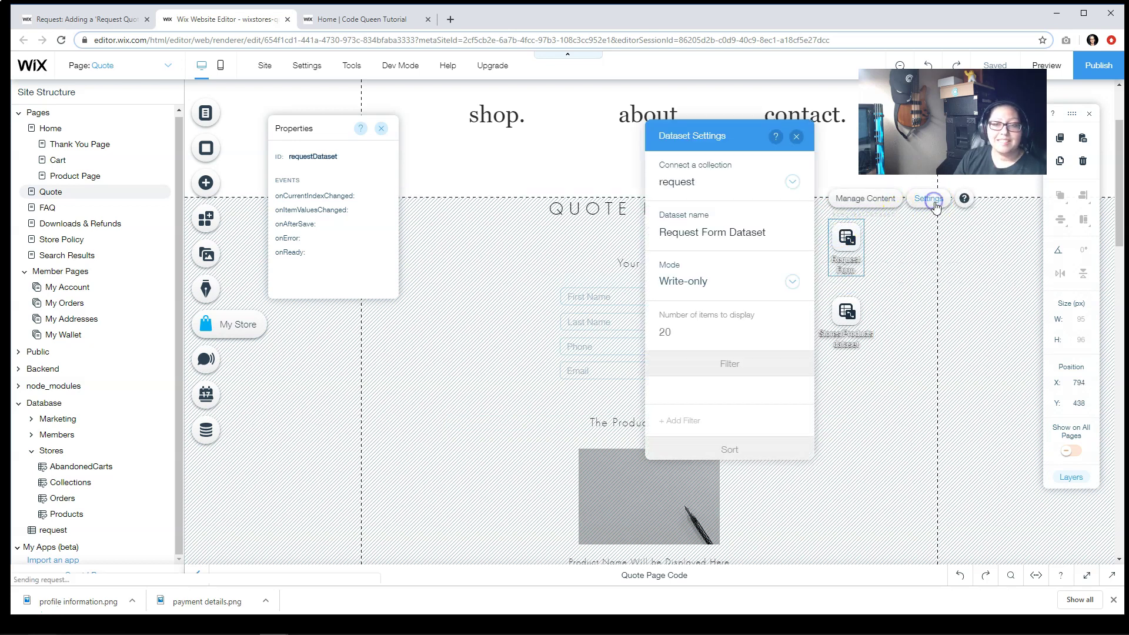
left_click(796, 137)
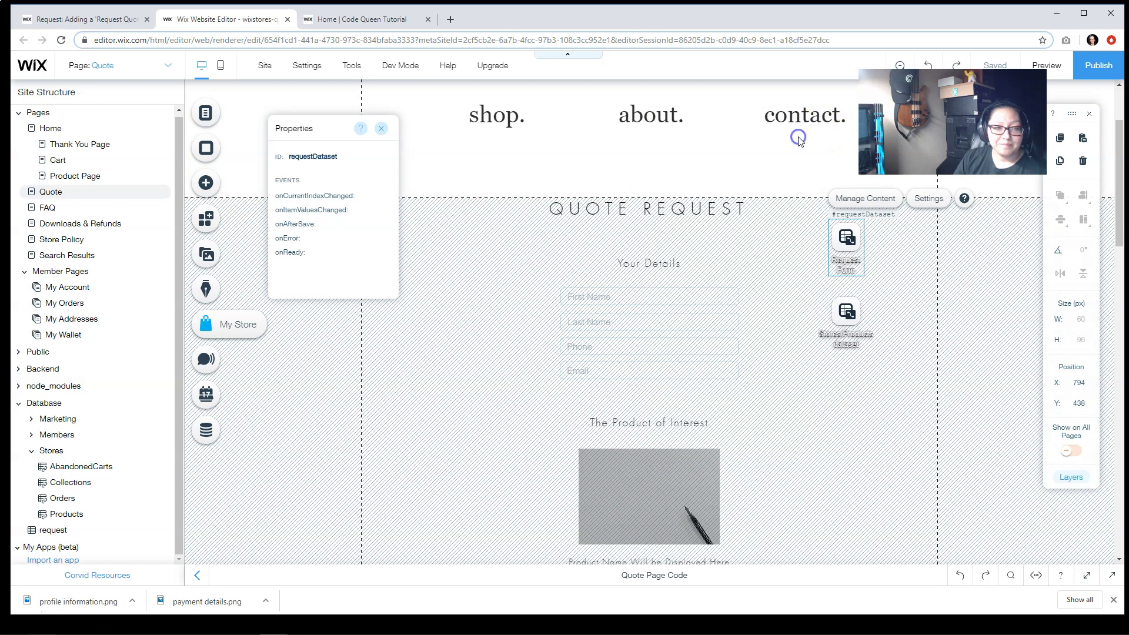
left_click(577, 321)
left_click(578, 350)
left_click(582, 370)
left_click(594, 297)
left_click(732, 259)
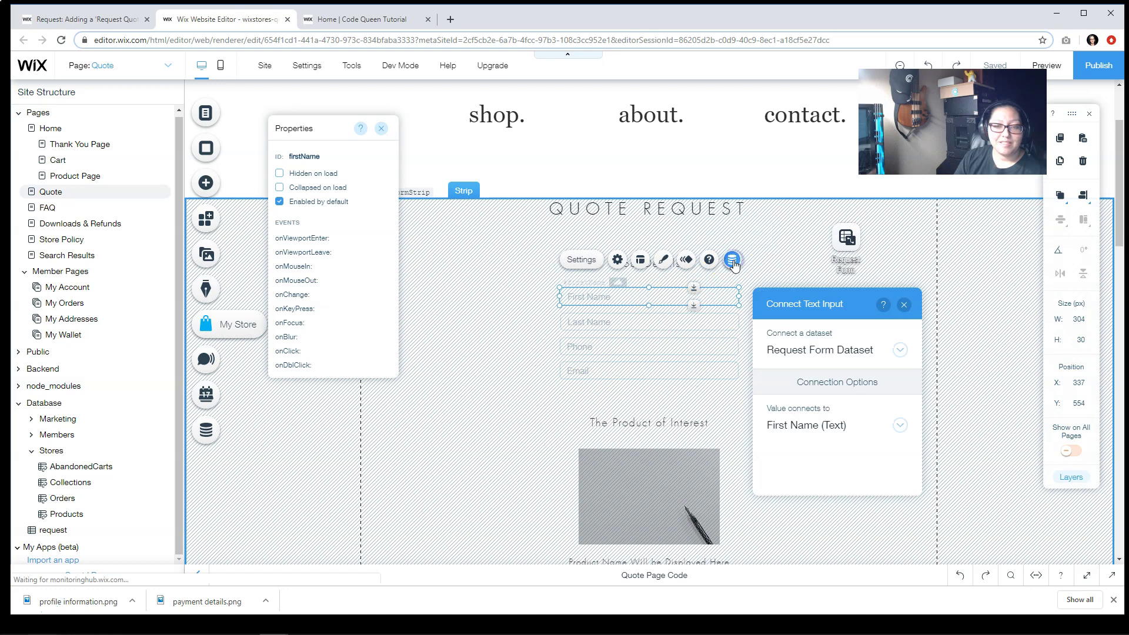
left_click(903, 304)
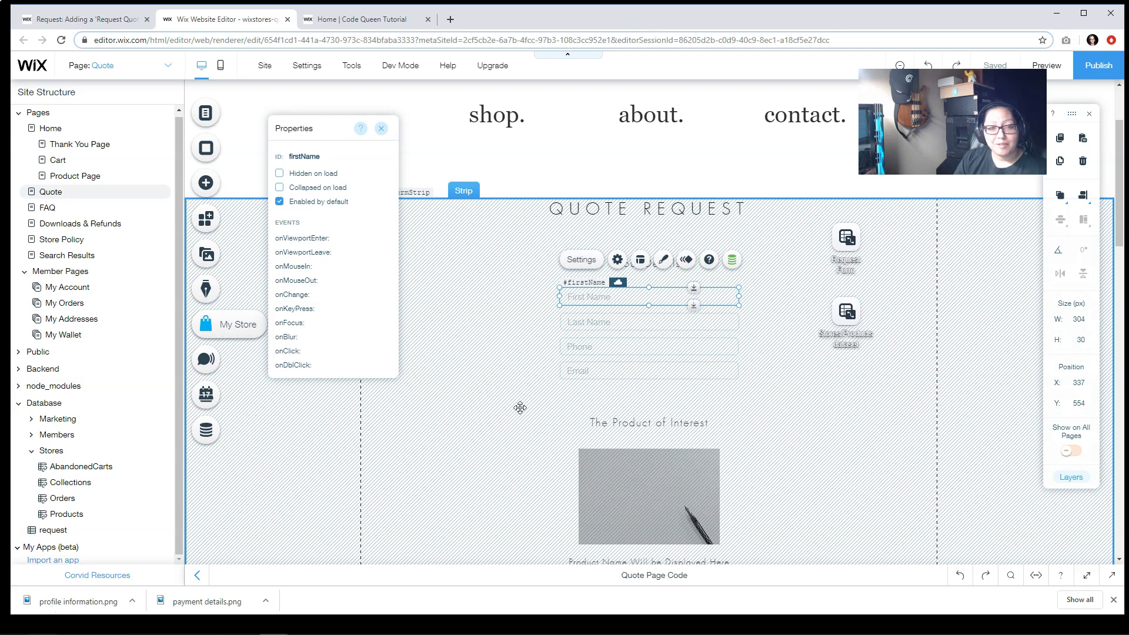
scroll(521, 408, "down", 1)
left_click(642, 227)
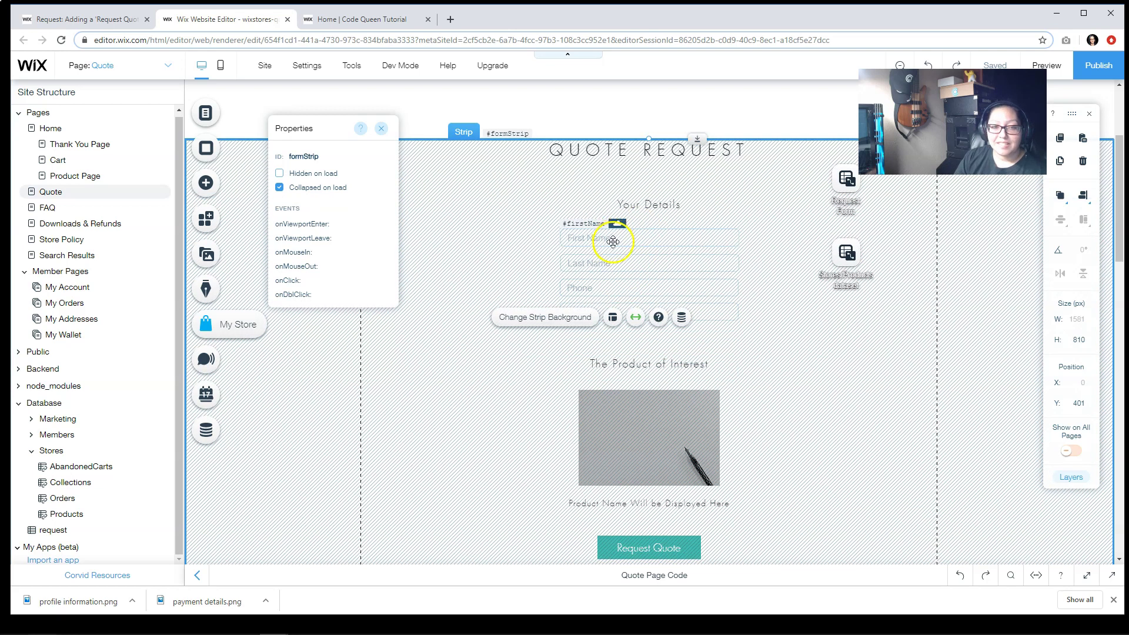
left_click(708, 318)
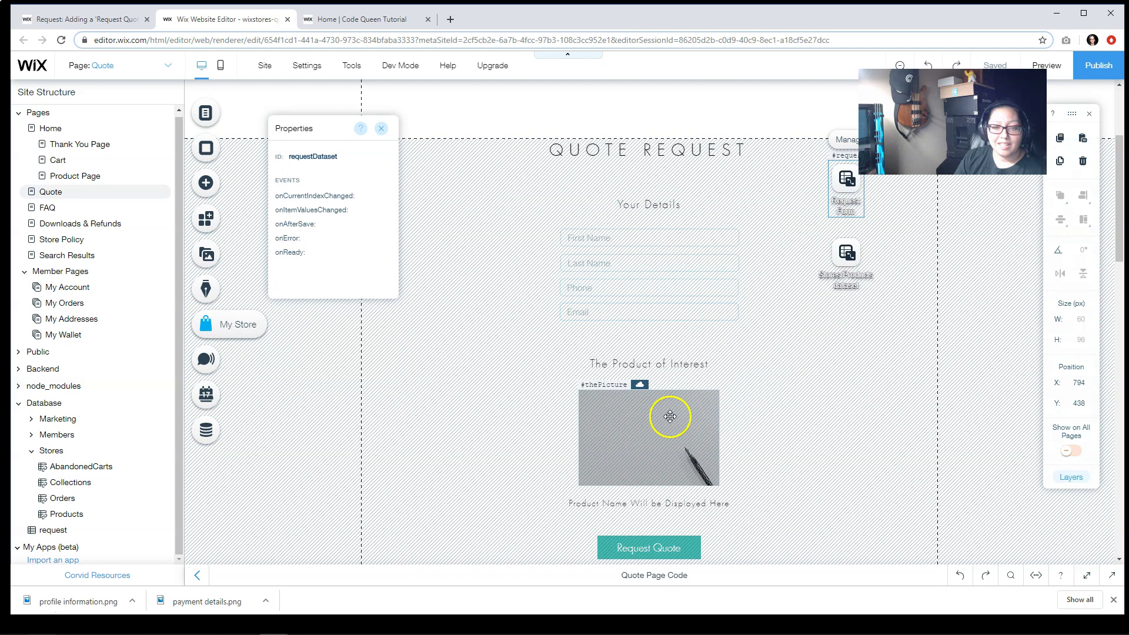
left_click(668, 416)
scroll(668, 416, "down", 1)
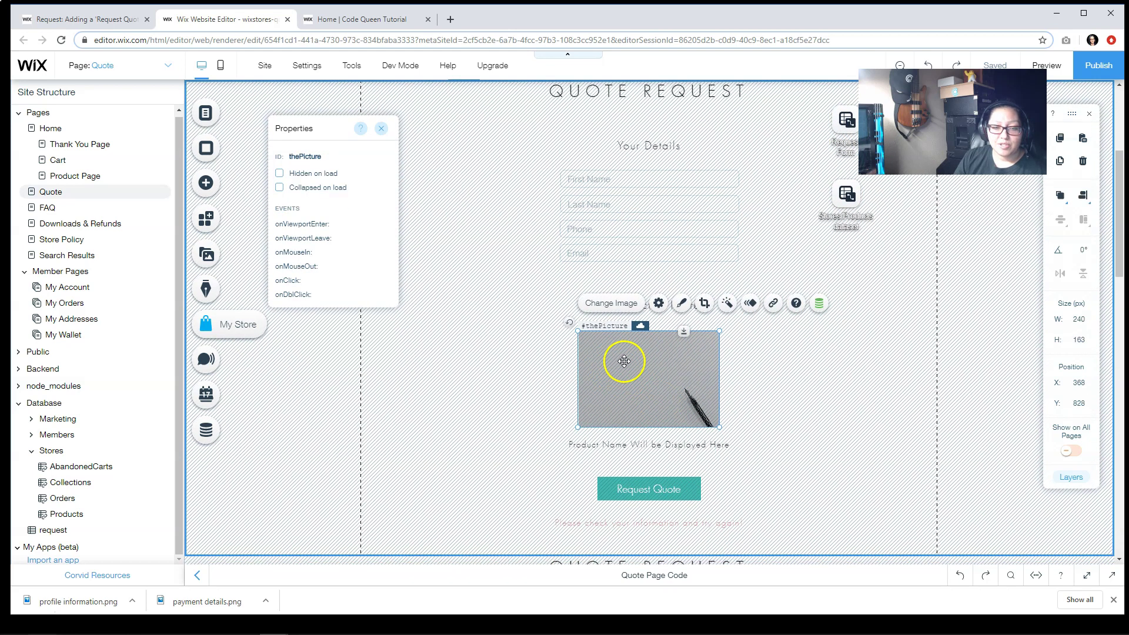
left_click(603, 445)
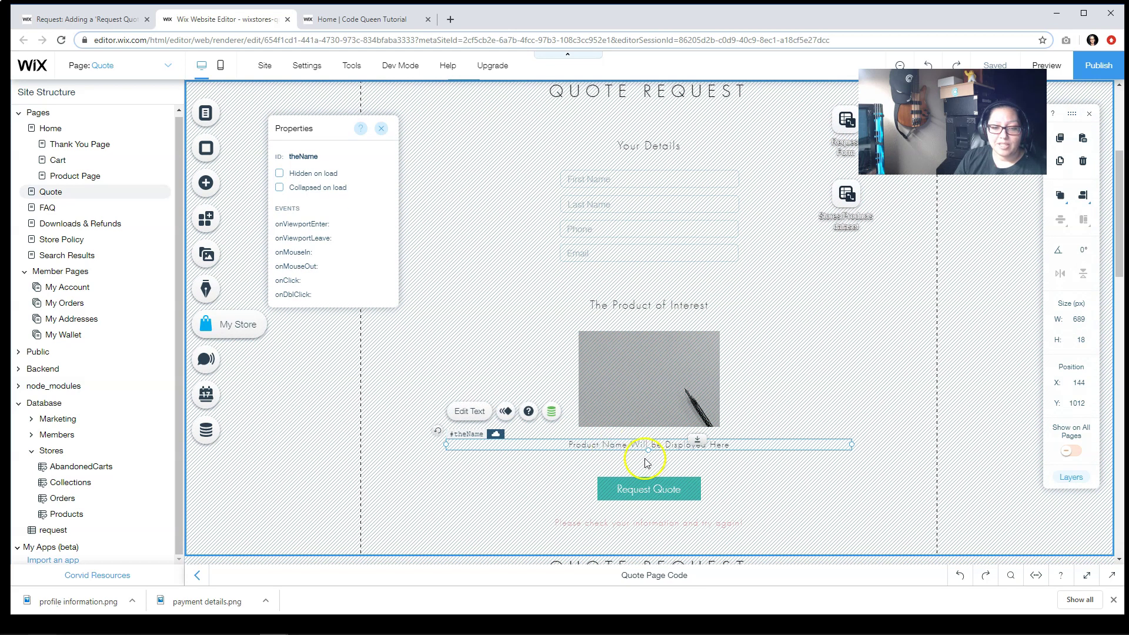
left_click(850, 194)
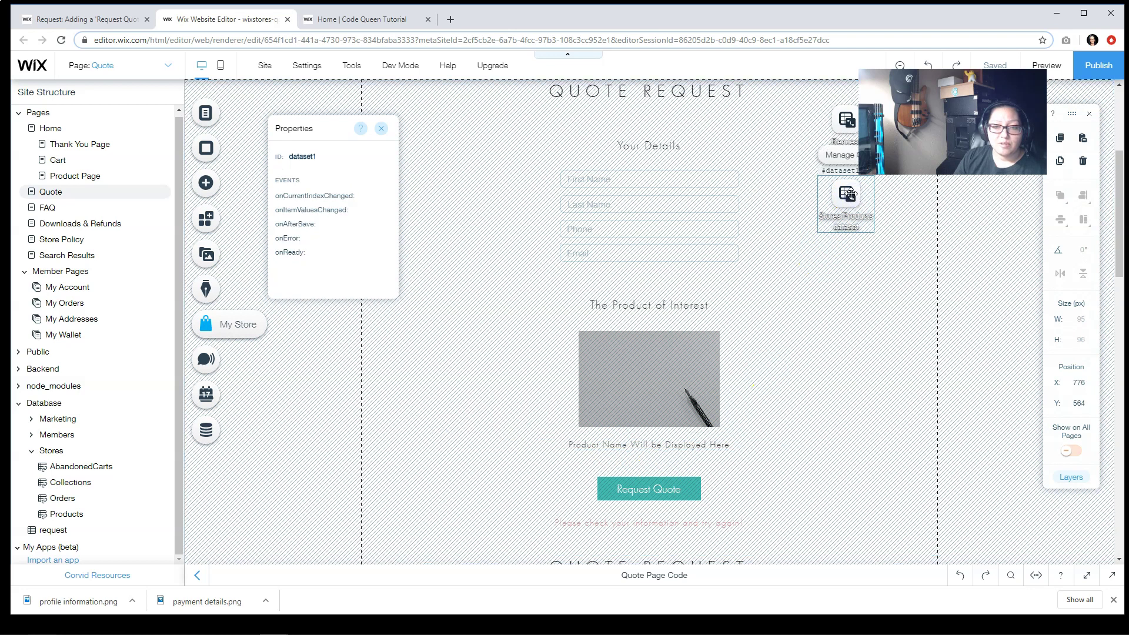
left_click(549, 443)
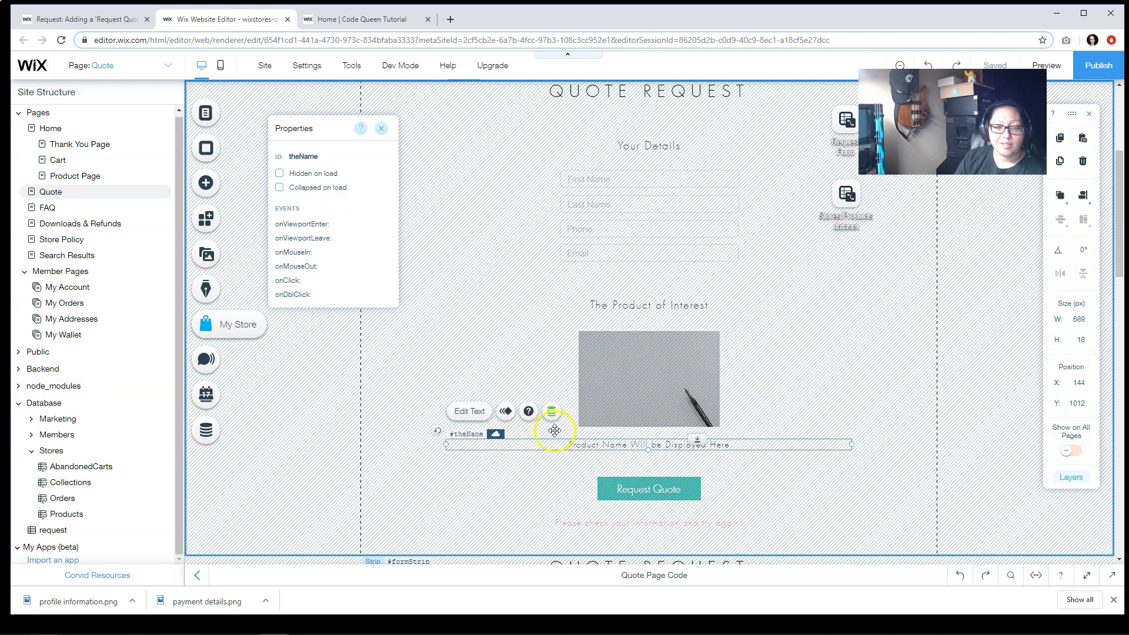
left_click(554, 413)
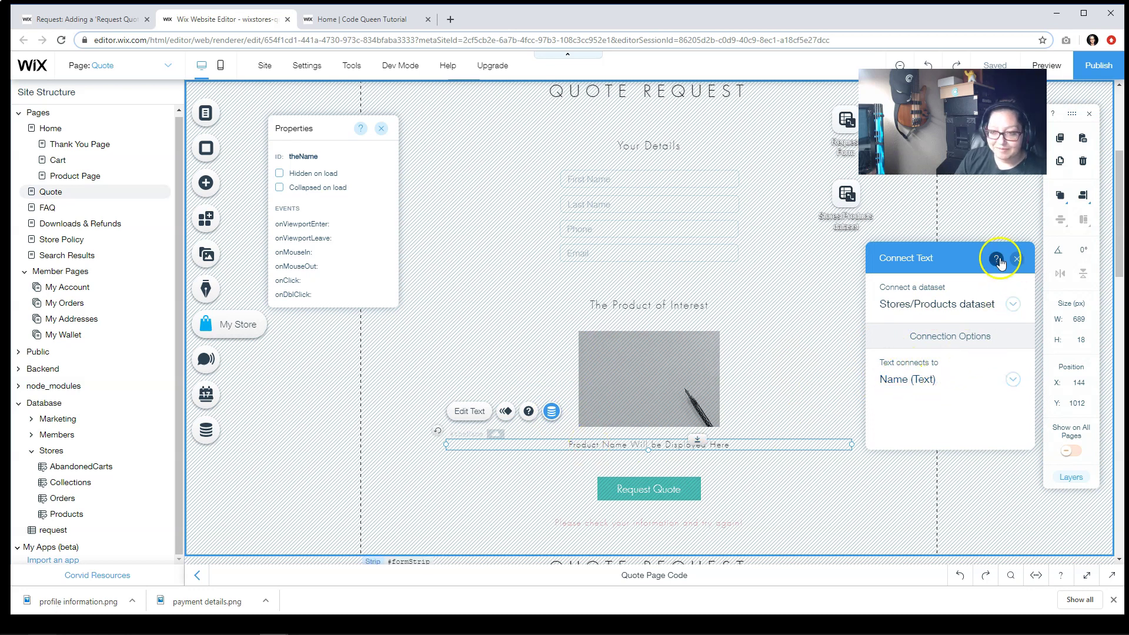
left_click(643, 489)
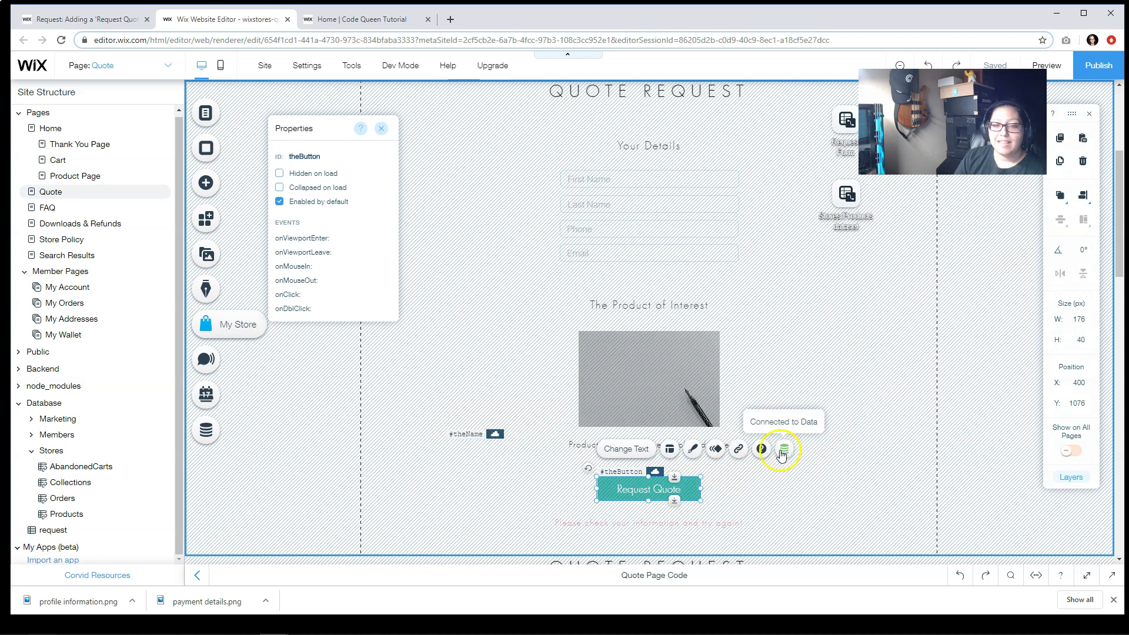
left_click(780, 450)
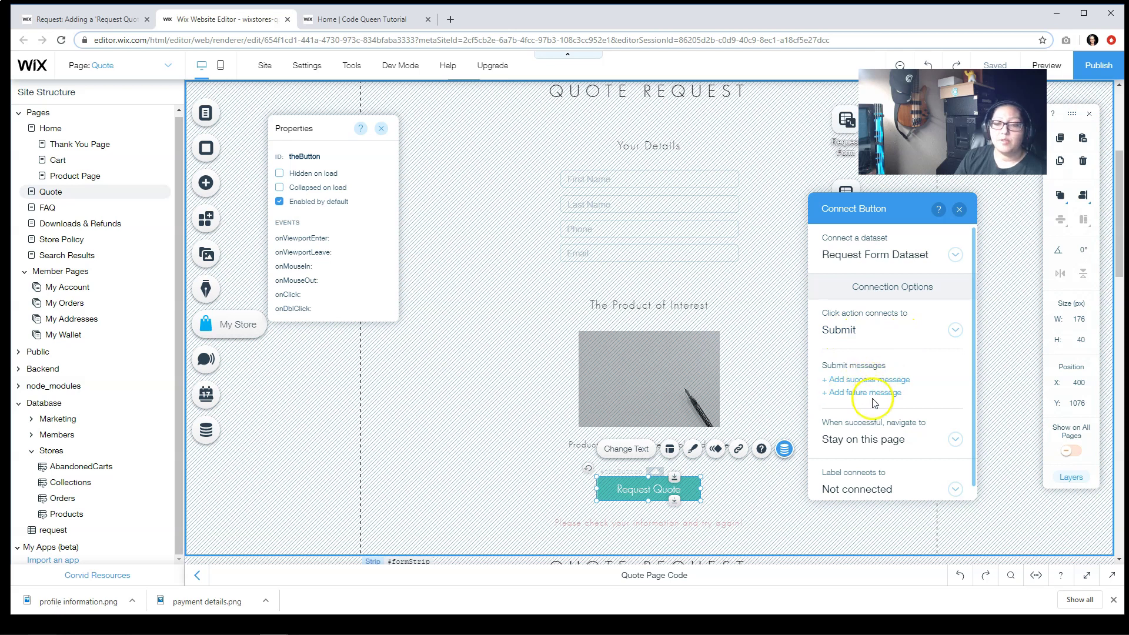
left_click(959, 211)
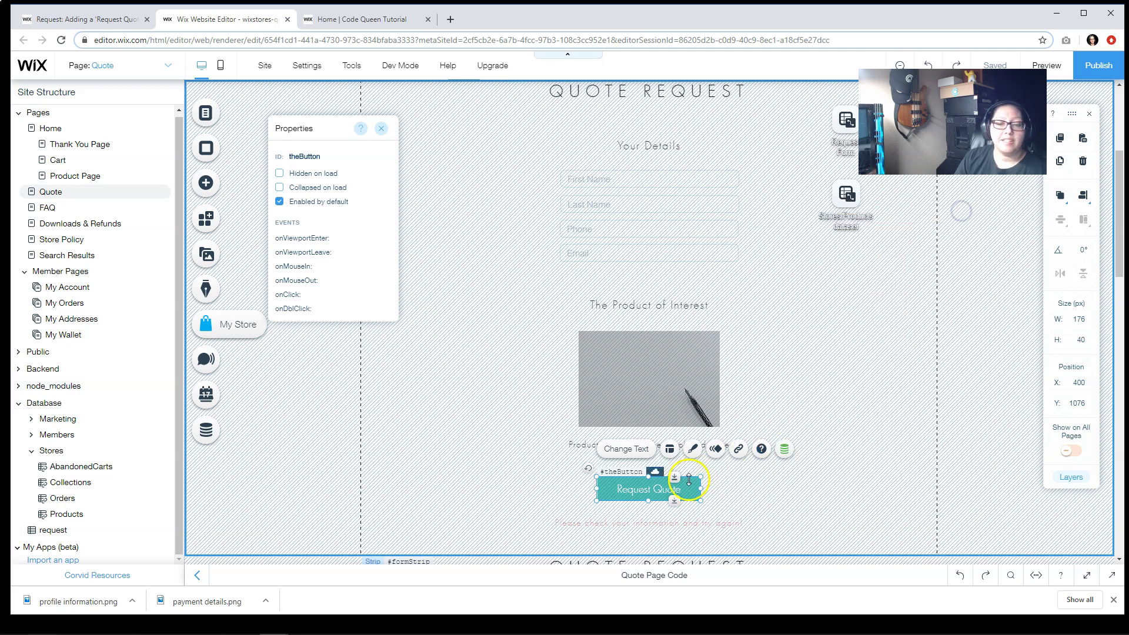
left_click(638, 524)
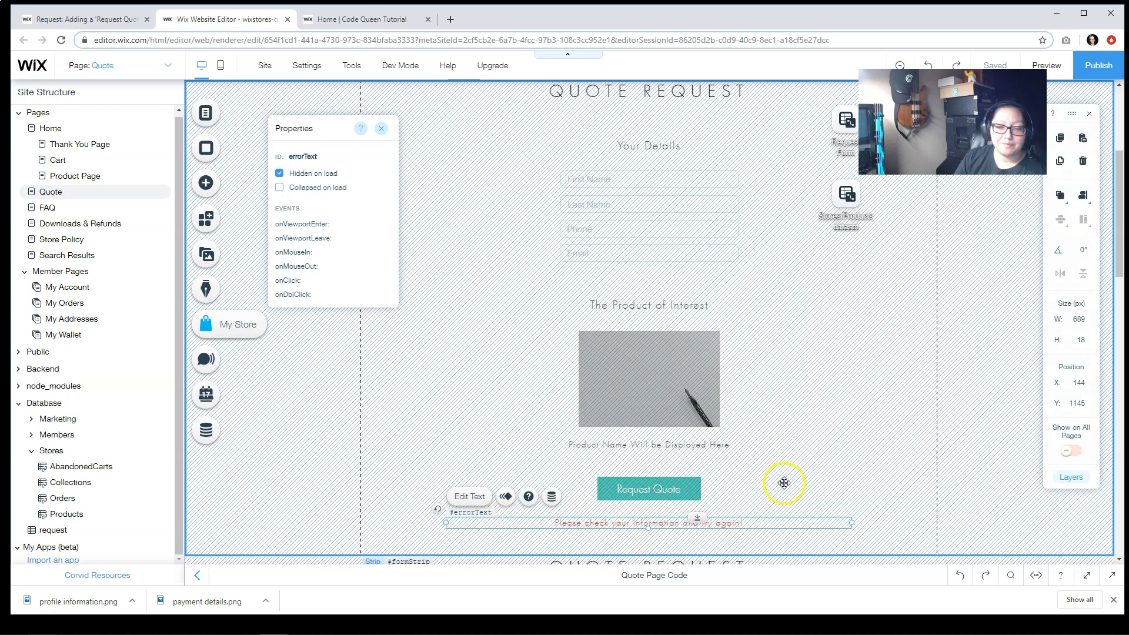
left_click(789, 481)
scroll(793, 483, "down", 6)
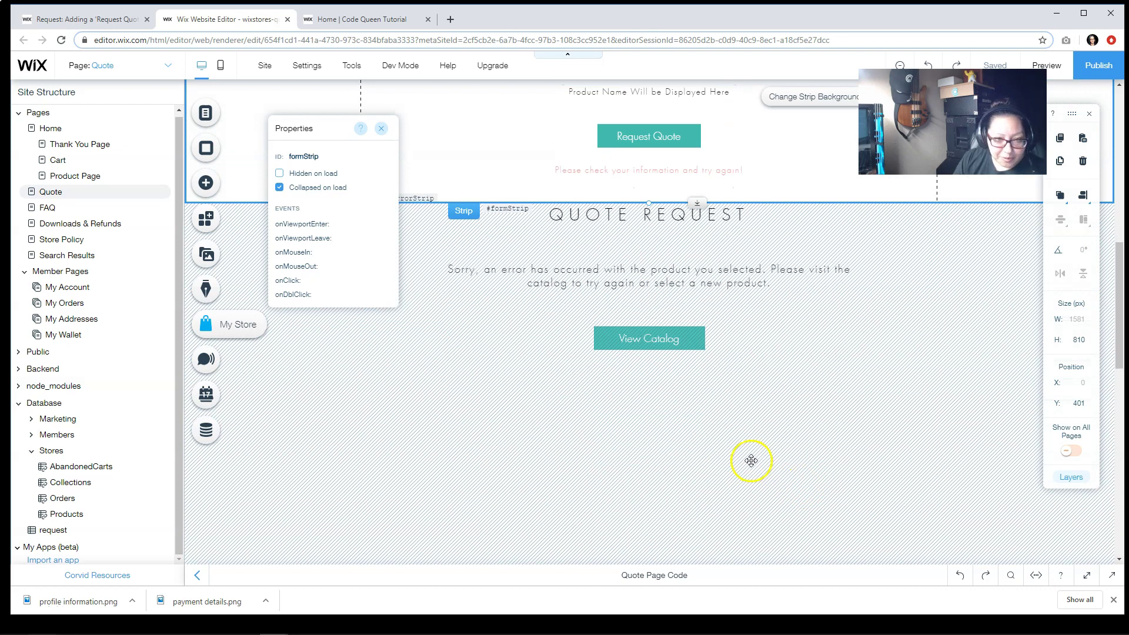
Inspect the properties of the errorStrip and the successStrip
scroll(453, 446, "up", 1)
left_click(441, 445)
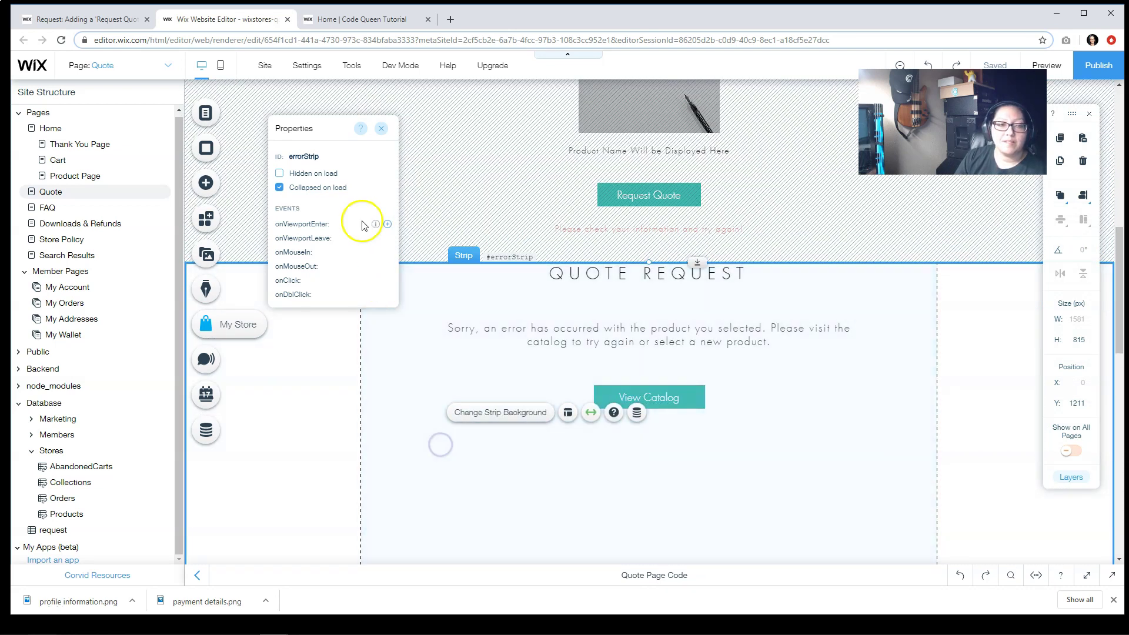
mouse_move(328, 124)
left_mouse_down()
mouse_move(402, 122)
mouse_move(309, 126)
left_mouse_up()
scroll(505, 378, "up", 1)
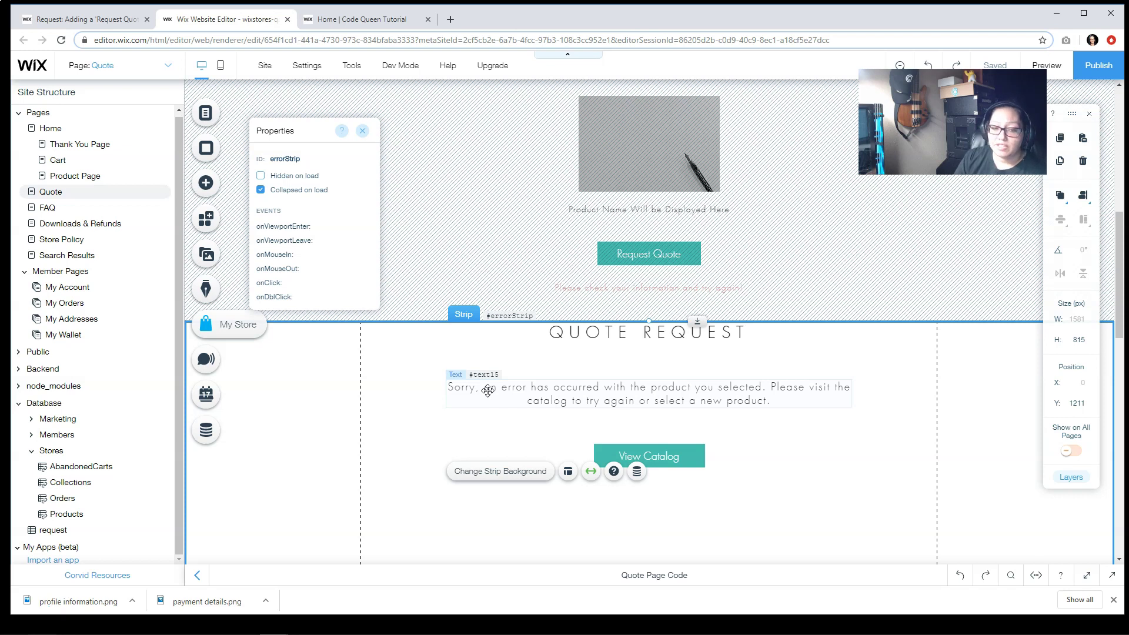
scroll(488, 391, "down", 8)
left_click(330, 488)
left_click(477, 417)
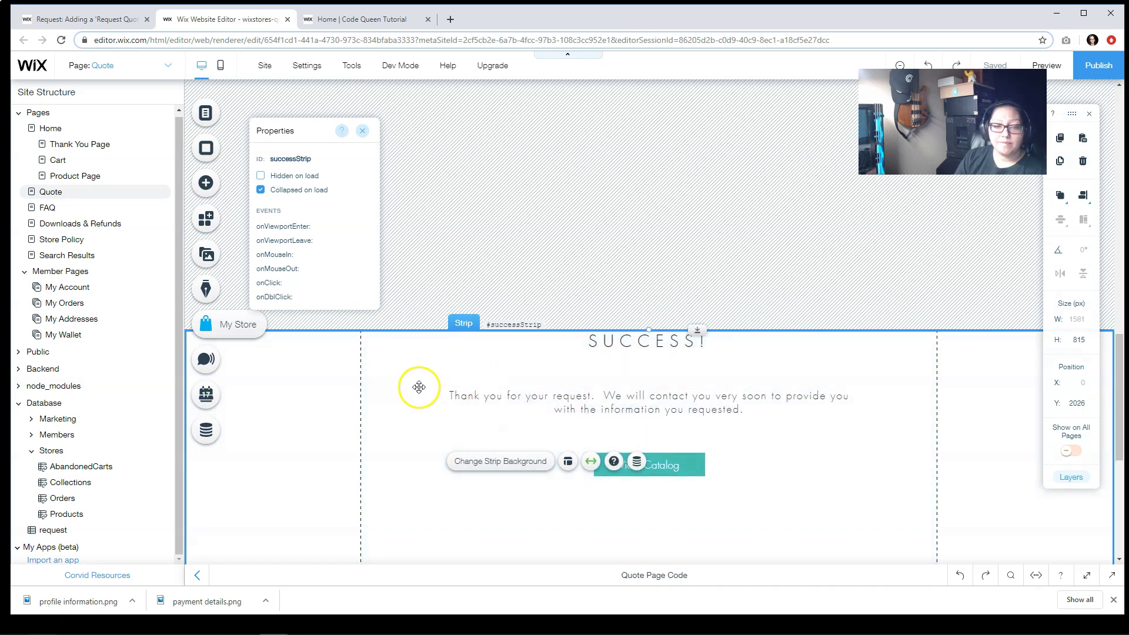
Scroll down to the footer and maximize the Quote Page Code panel
scroll(452, 400, "down", 1)
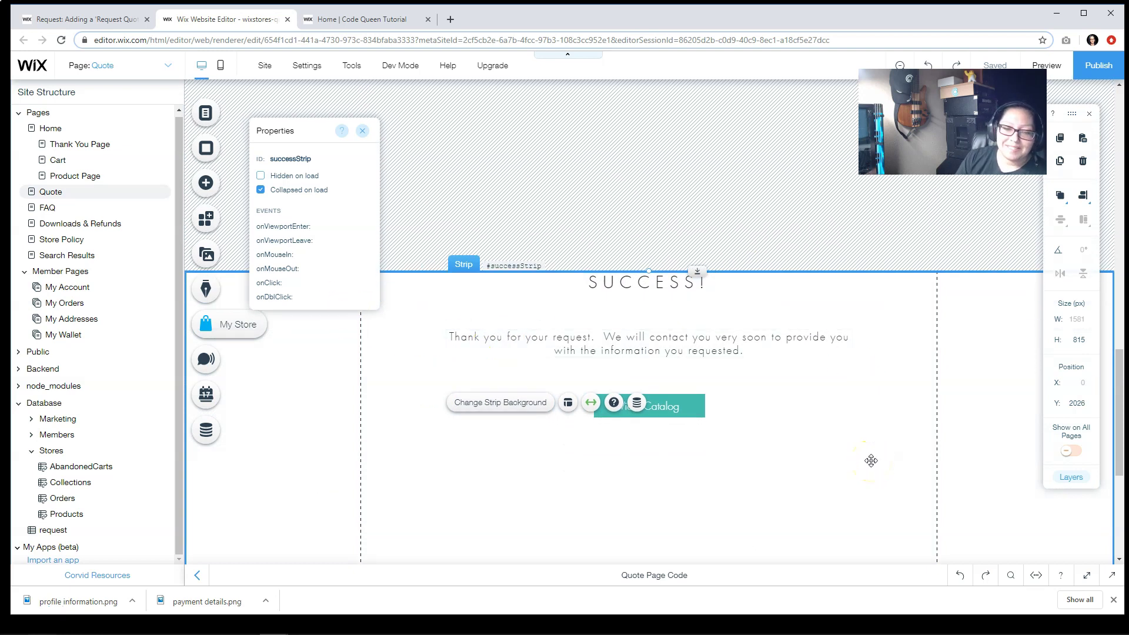
scroll(941, 470, "down", 4)
scroll(999, 518, "down", 1)
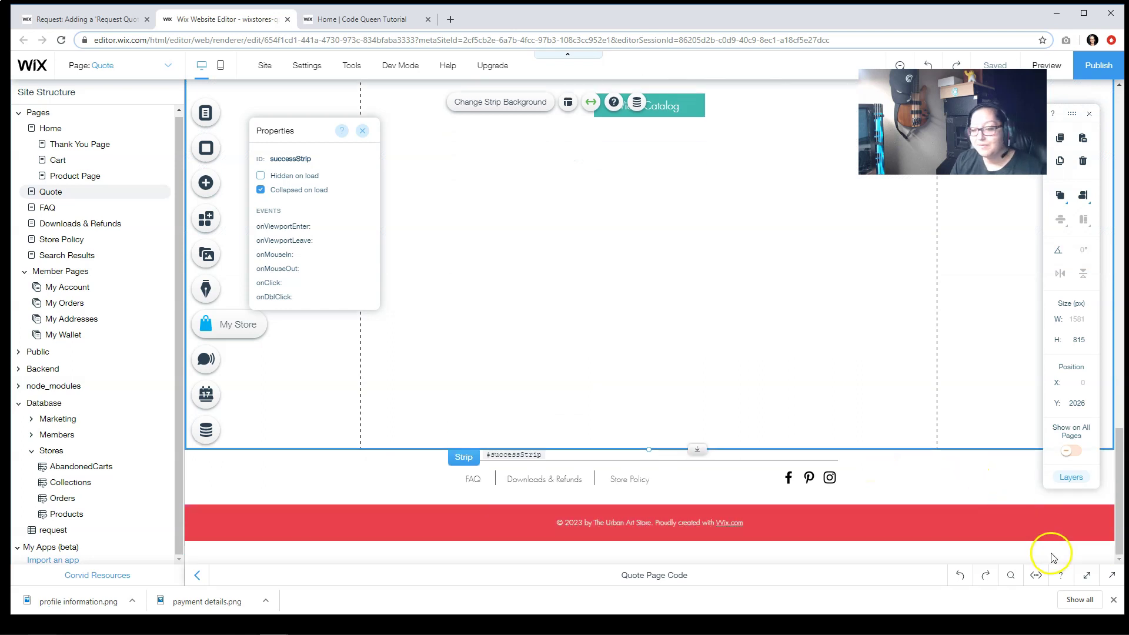
left_click(1080, 569)
Zoom the browser in and review the import lines at the top of the Quote page code
key("ctrl+plus")
scroll(347, 390, "up", 6)
left_click(455, 121)
triple_click(455, 121)
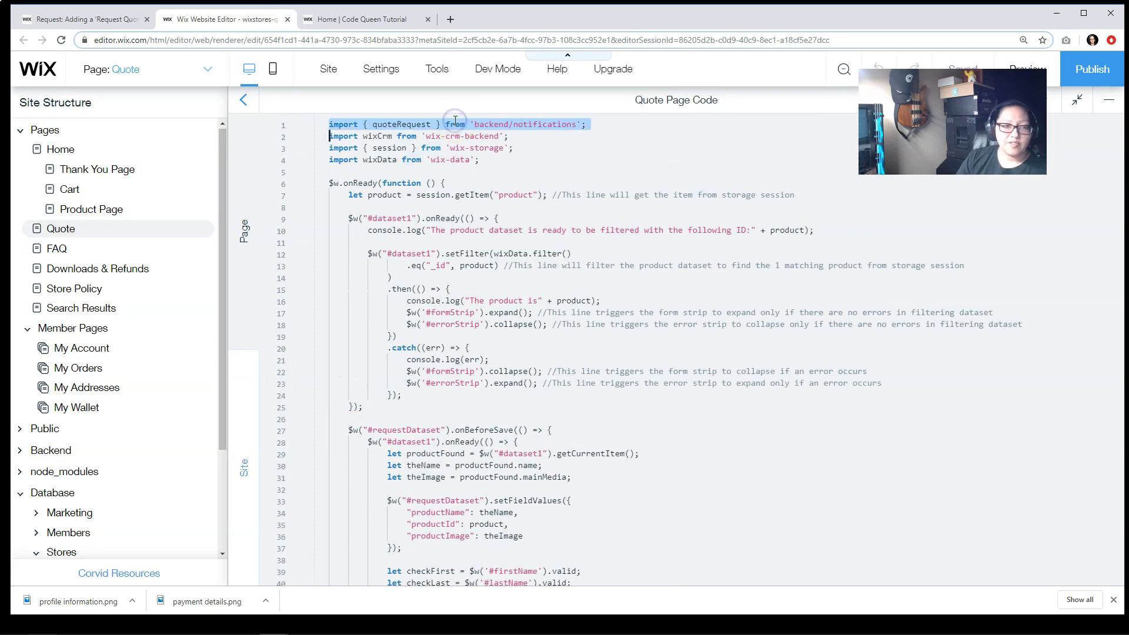
left_click(668, 170)
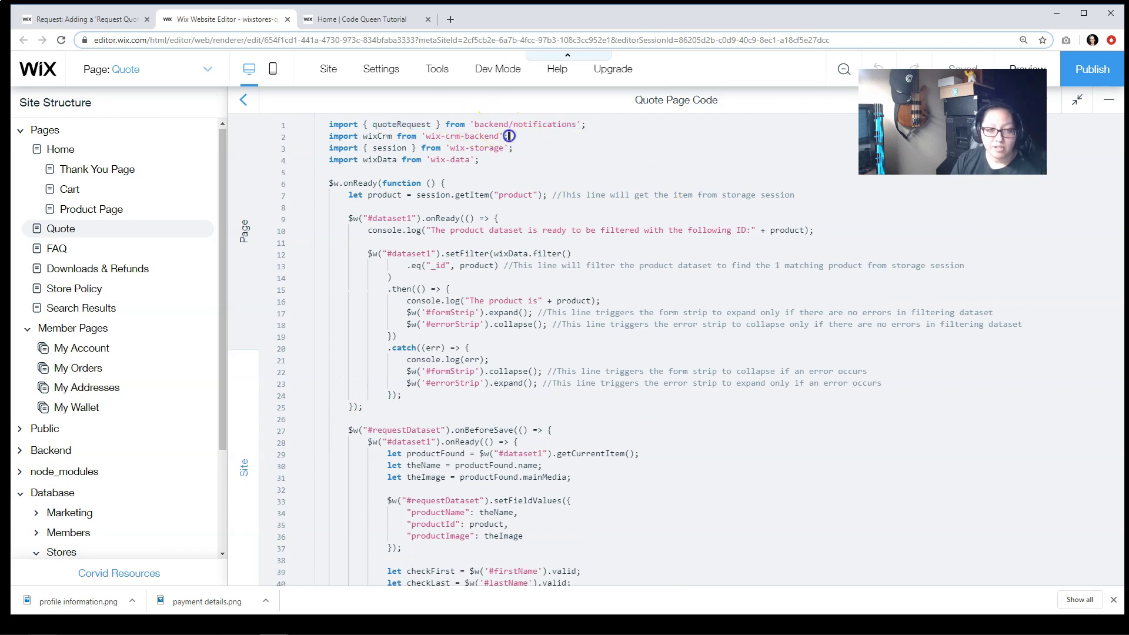
left_click_drag(506, 136, 352, 110)
left_click(607, 154)
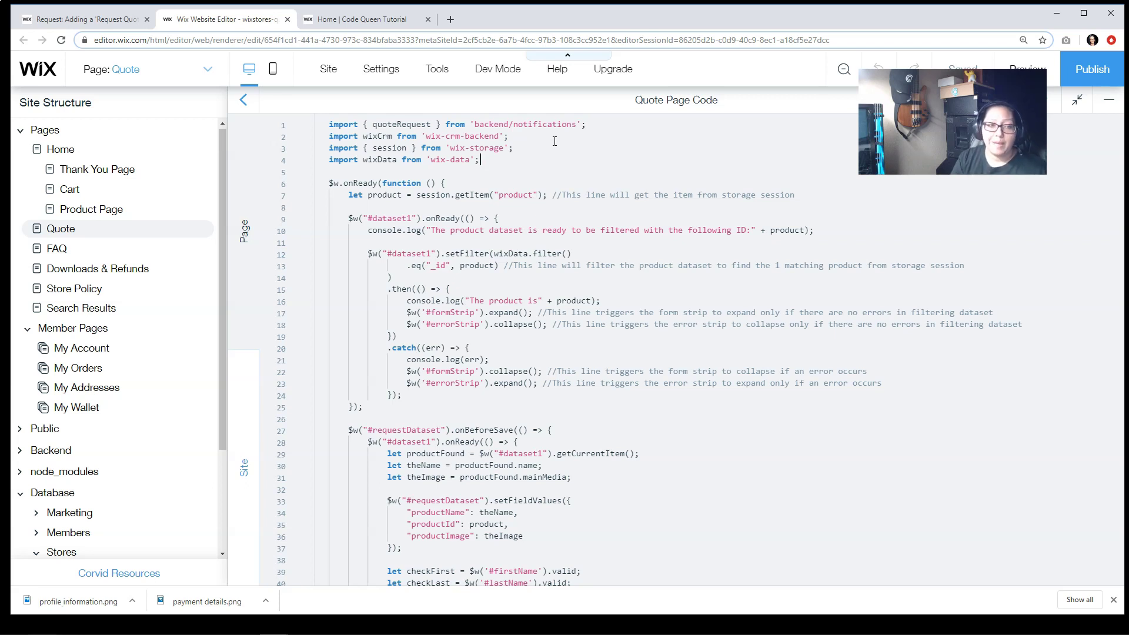
Review how the stored product key is logged and used in dataset1's filter (lines 7–13)
left_click(371, 196)
double_click(515, 196)
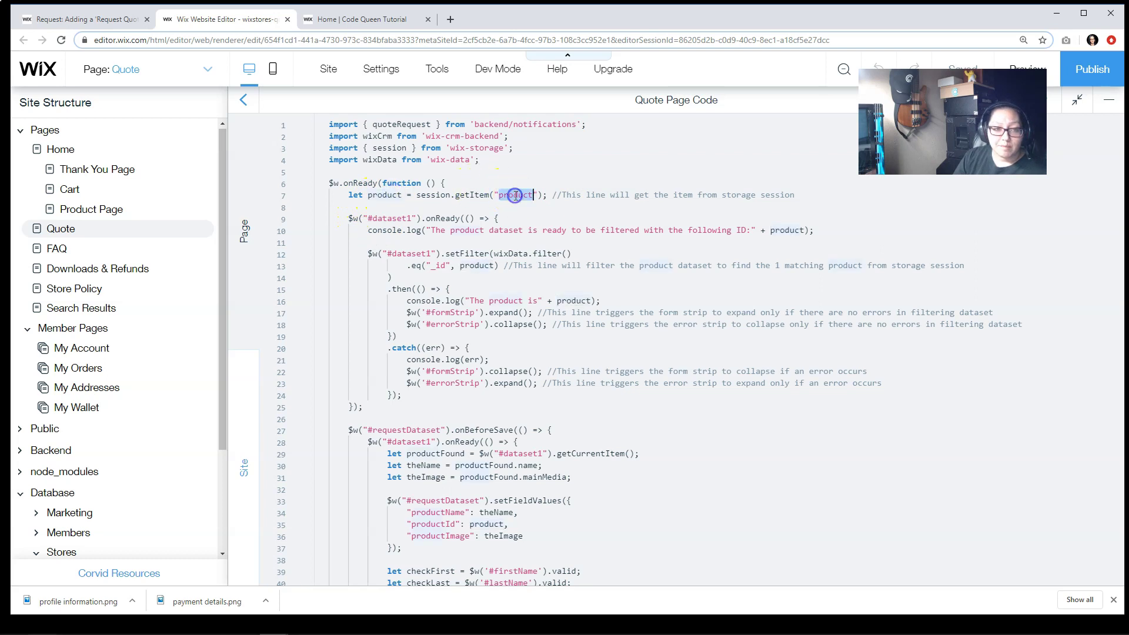
double_click(545, 232)
triple_click(546, 232)
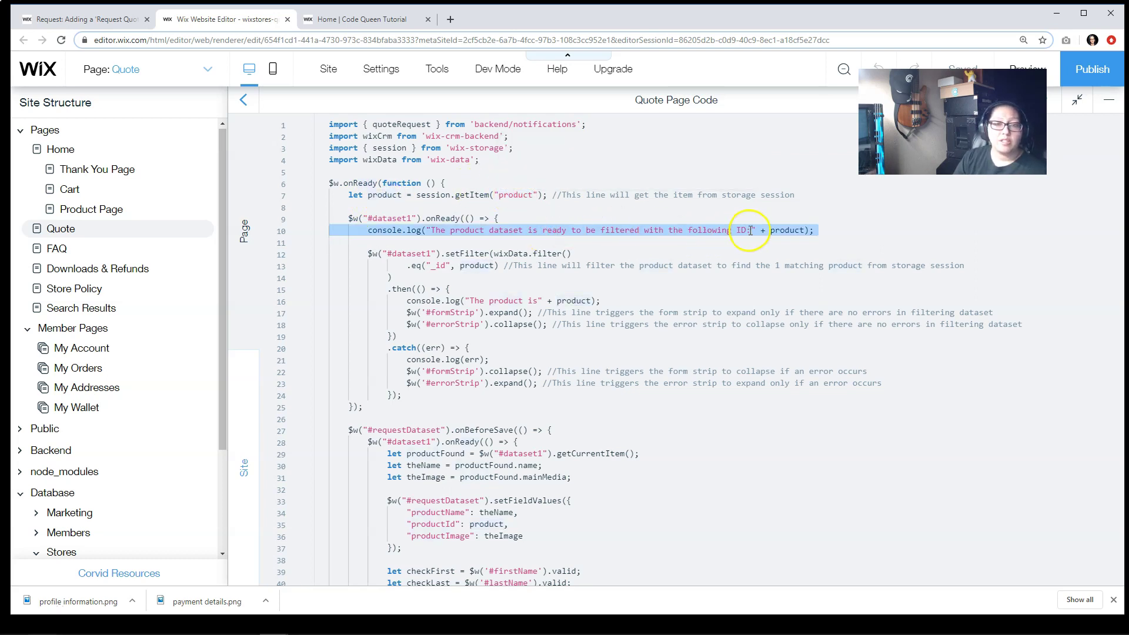
double_click(788, 230)
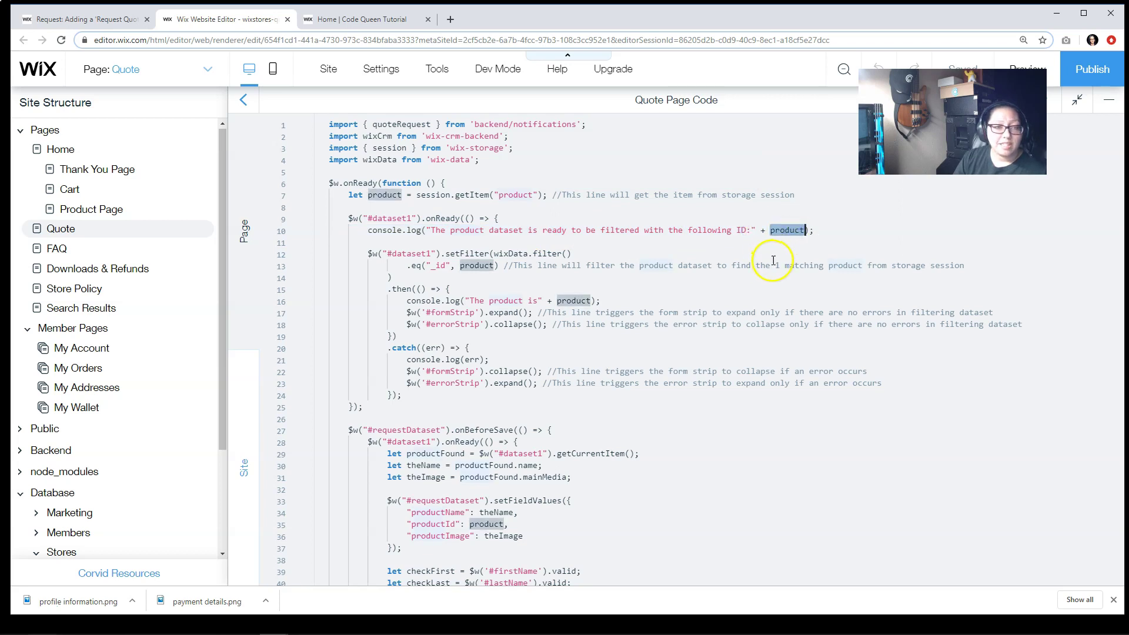
double_click(478, 265)
double_click(409, 254)
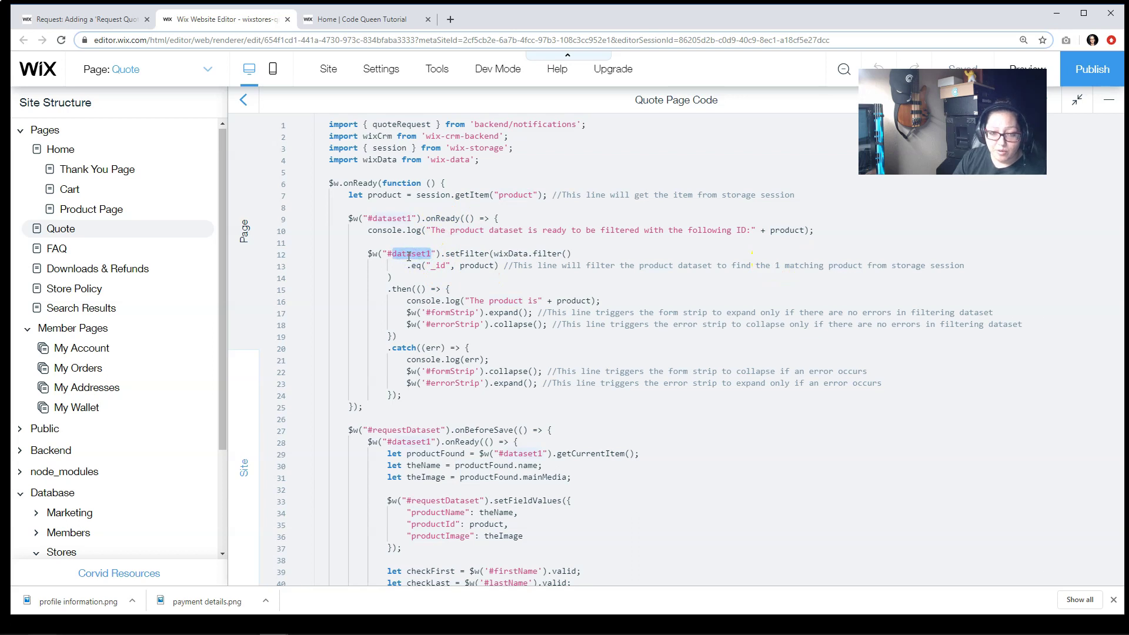
mouse_move(412, 256)
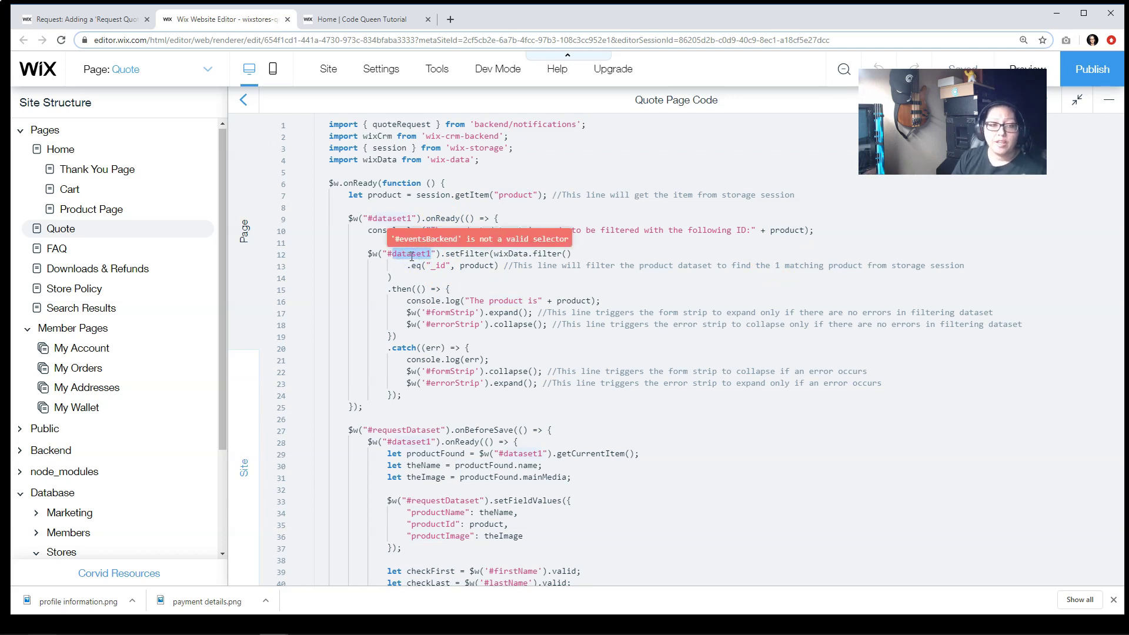
mouse_move(508, 300)
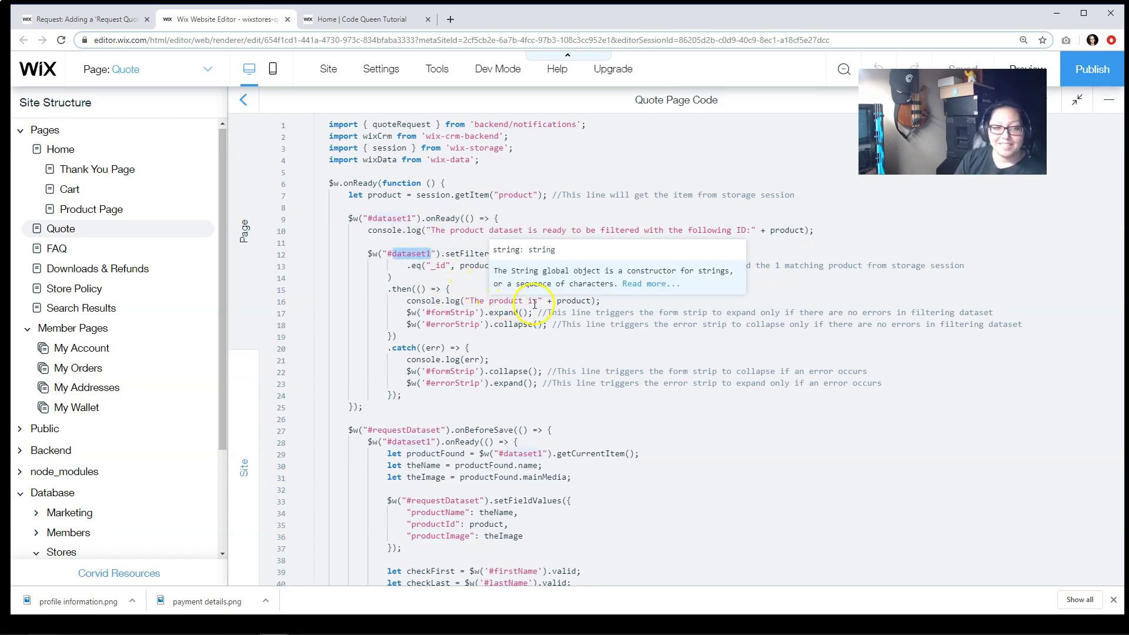
left_click(411, 301)
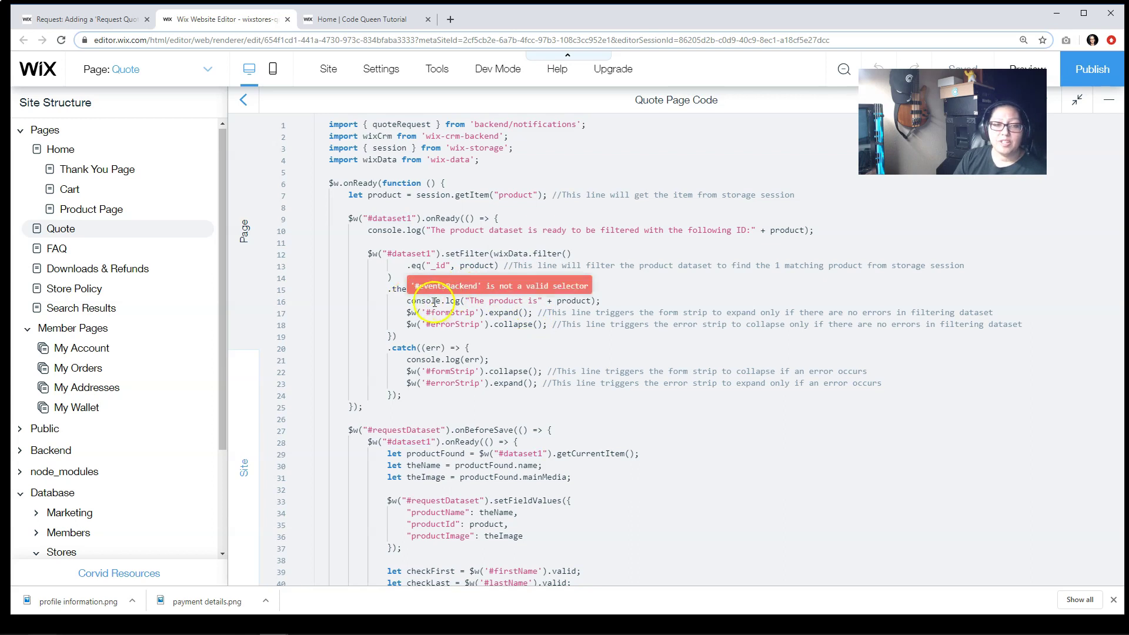
Go over the formStrip and errorStrip expand/collapse logic and catch block (lines 17–22)
double_click(450, 312)
mouse_move(451, 312)
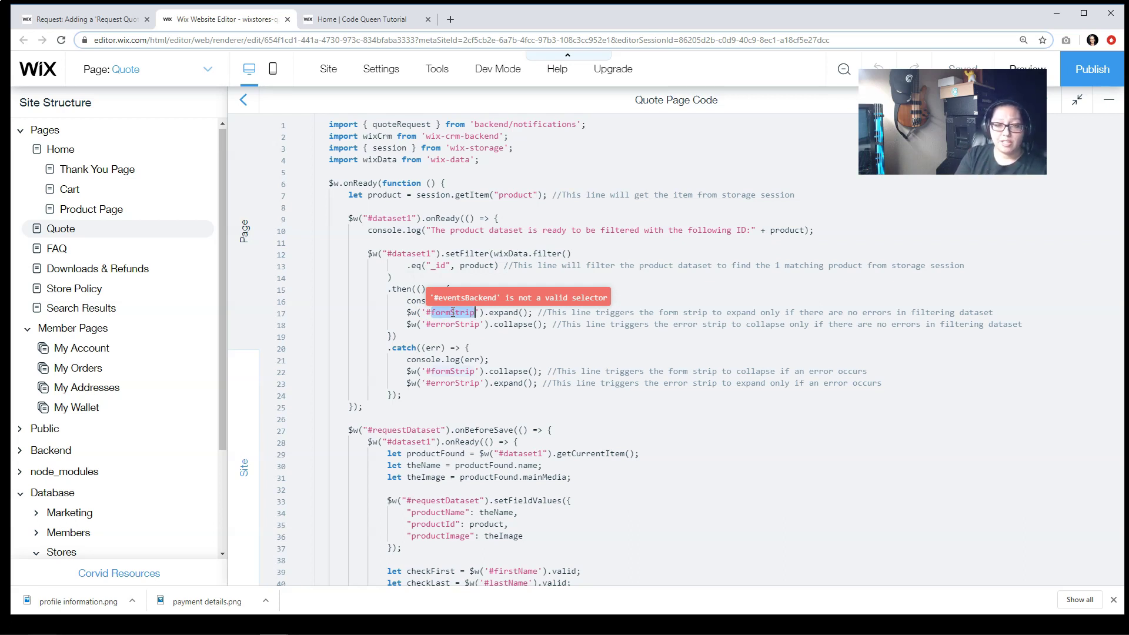
triple_click(506, 327)
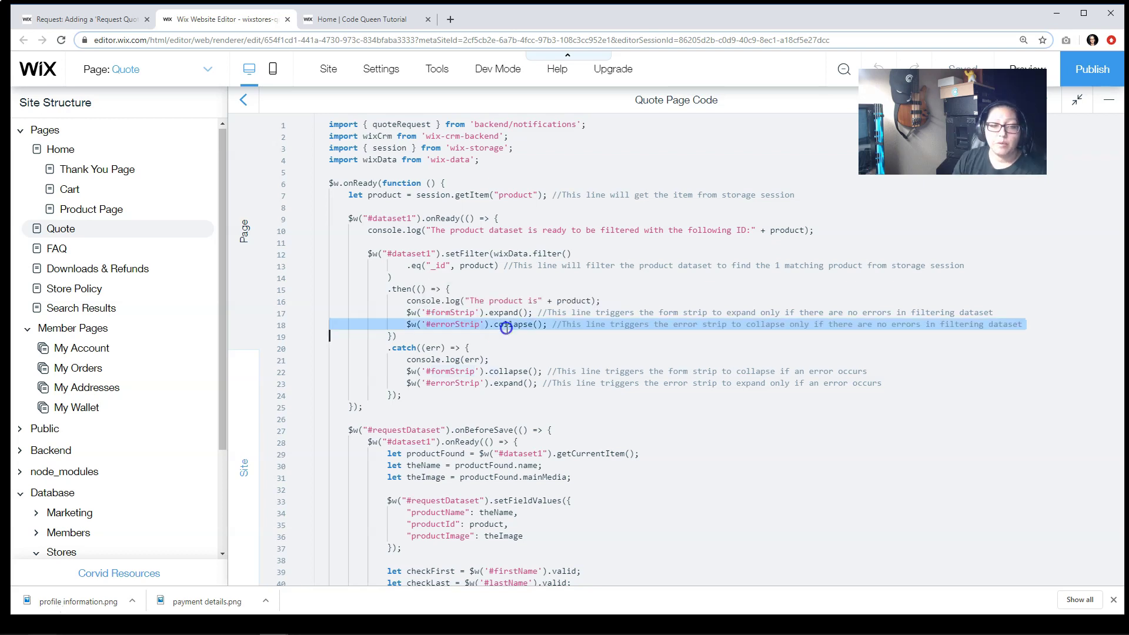
left_click(506, 340)
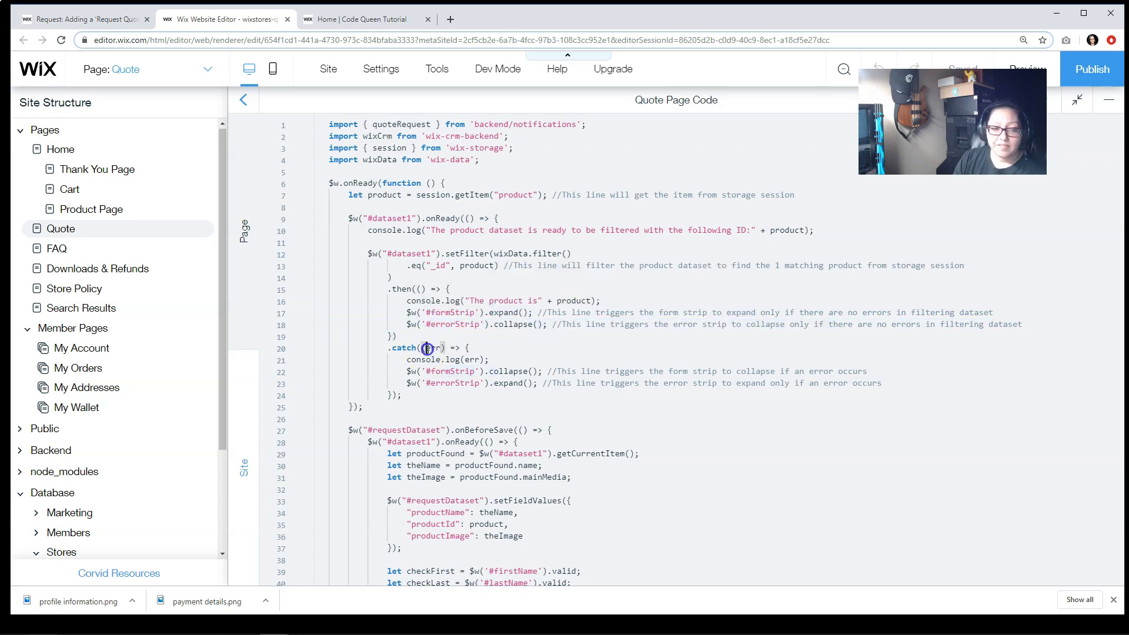
left_click(429, 349)
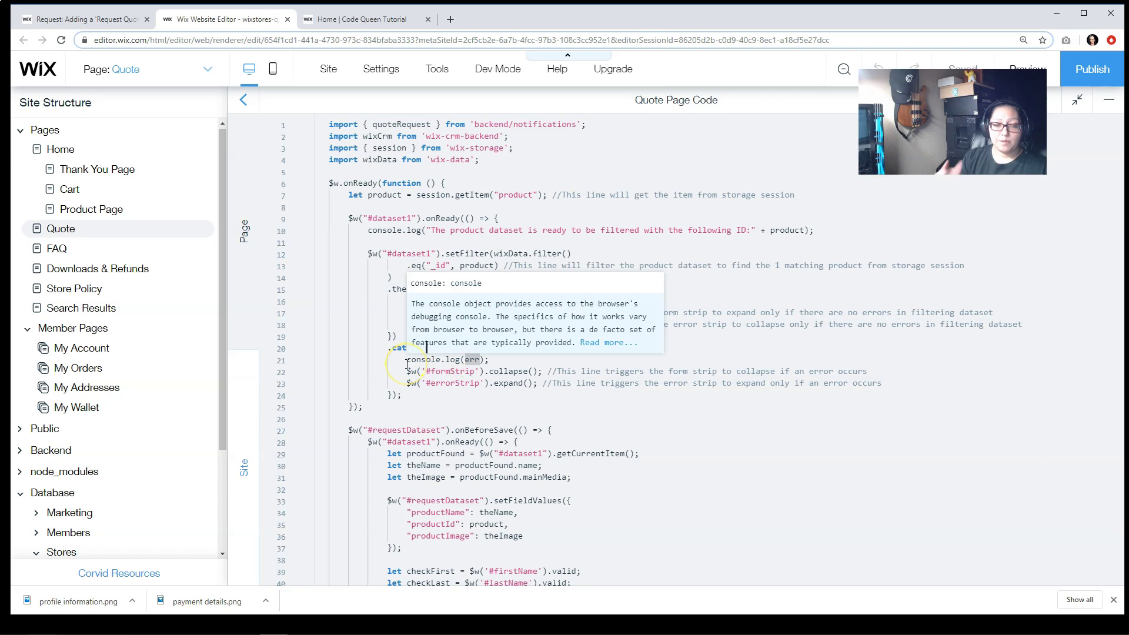
double_click(435, 371)
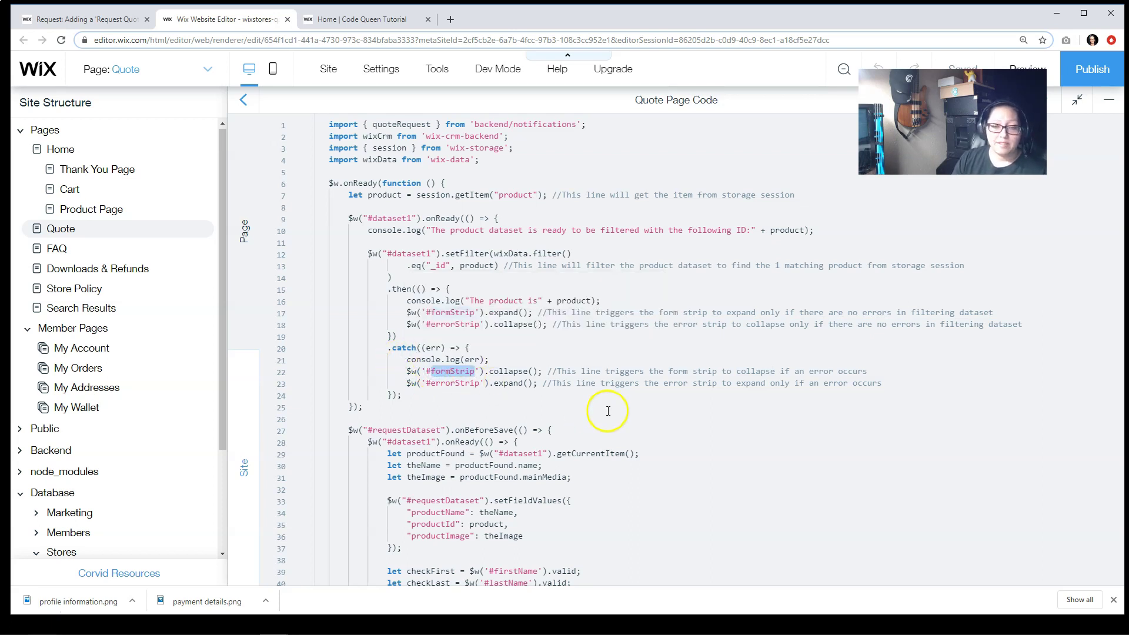
Examine the #requestDataset onBeforeSave handler copying product name and mainMedia image (lines 27–36)
scroll(606, 411, "down", 3)
double_click(482, 245)
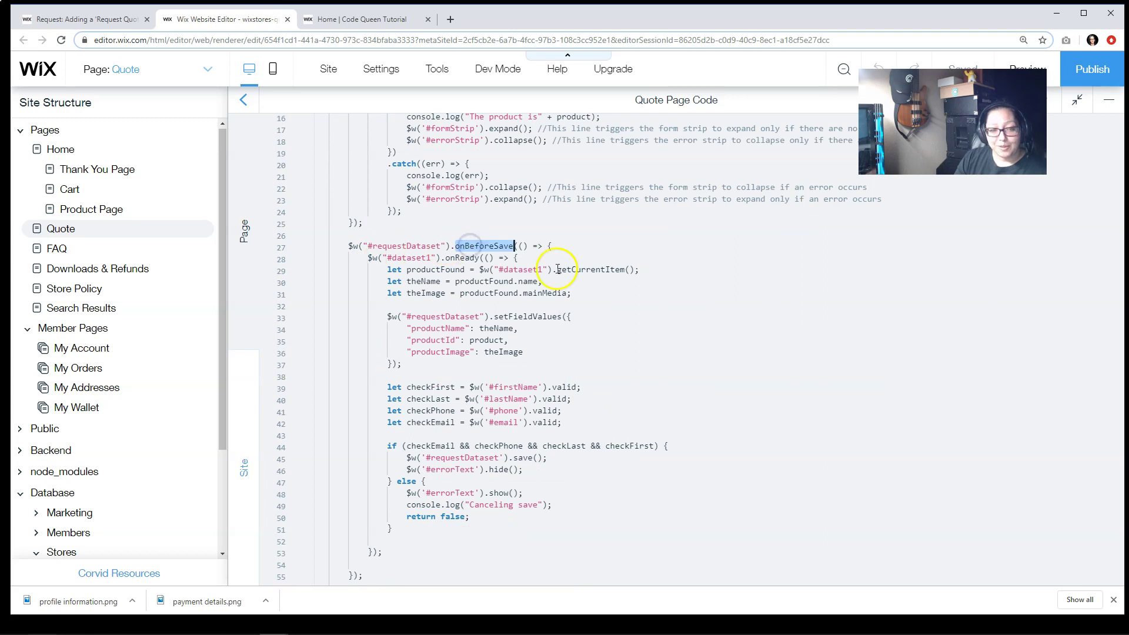
left_click(624, 301)
double_click(395, 246)
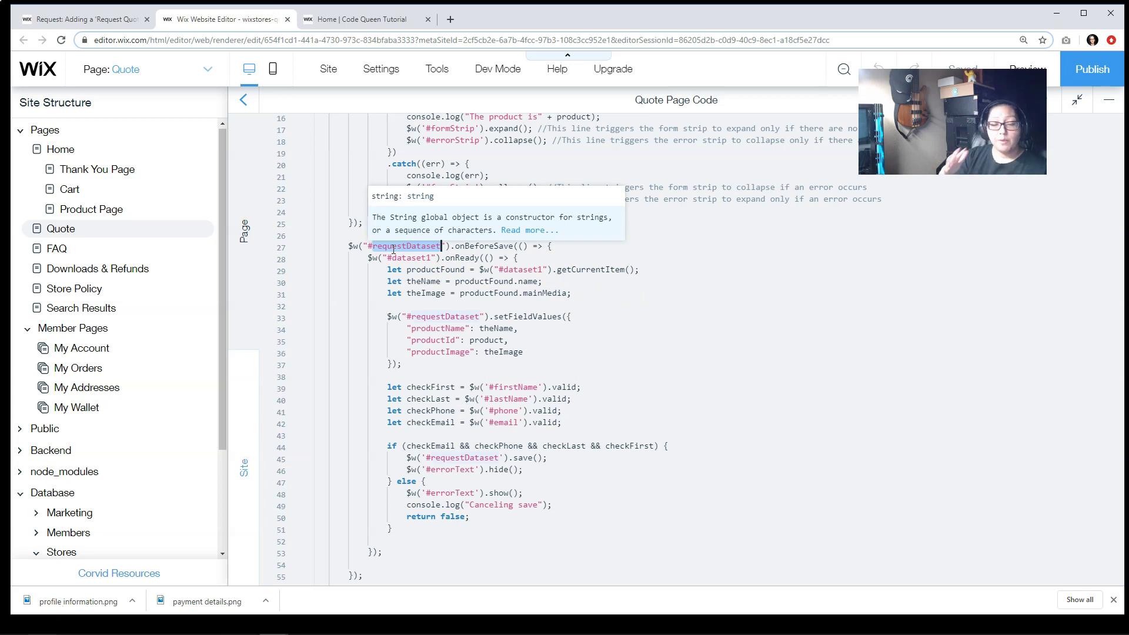
left_click(452, 274)
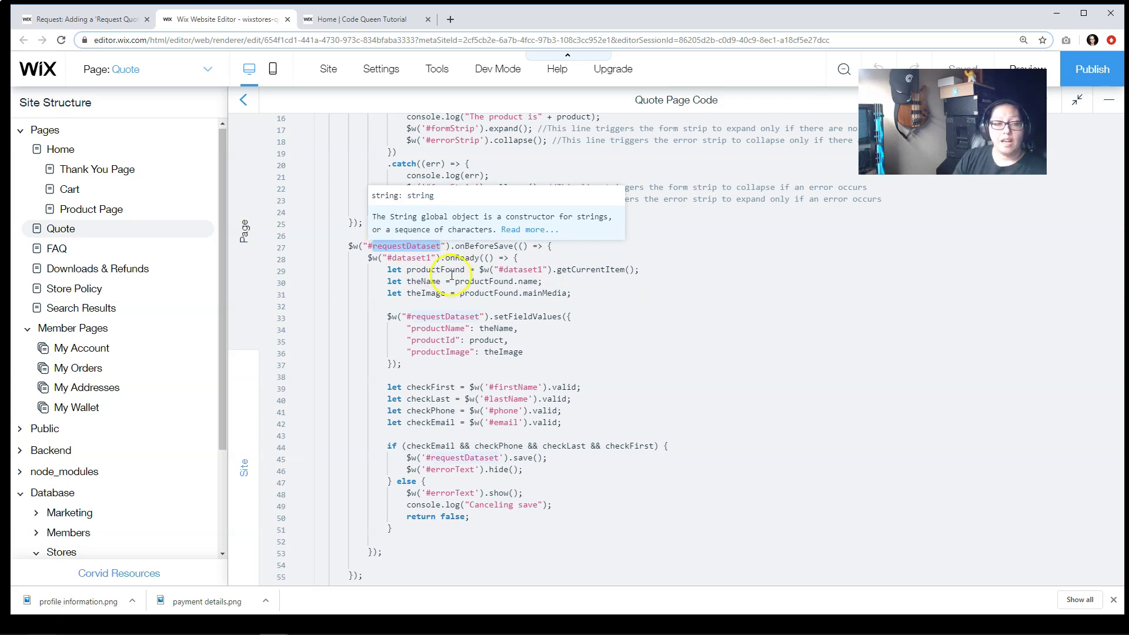
double_click(407, 257)
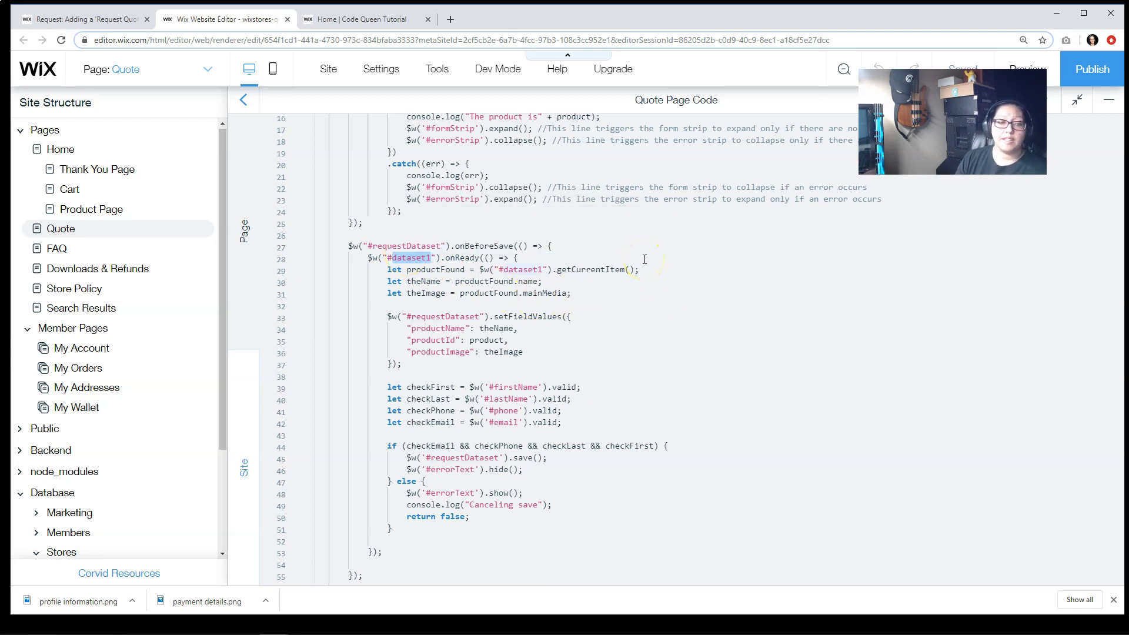
double_click(488, 282)
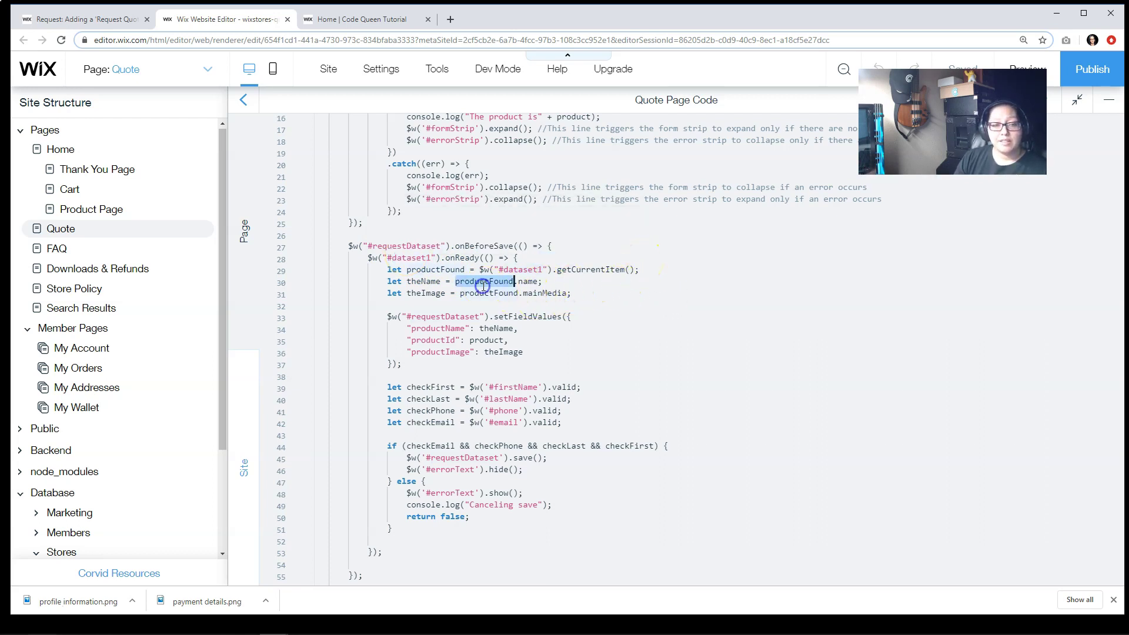
left_click(526, 283)
double_click(536, 294)
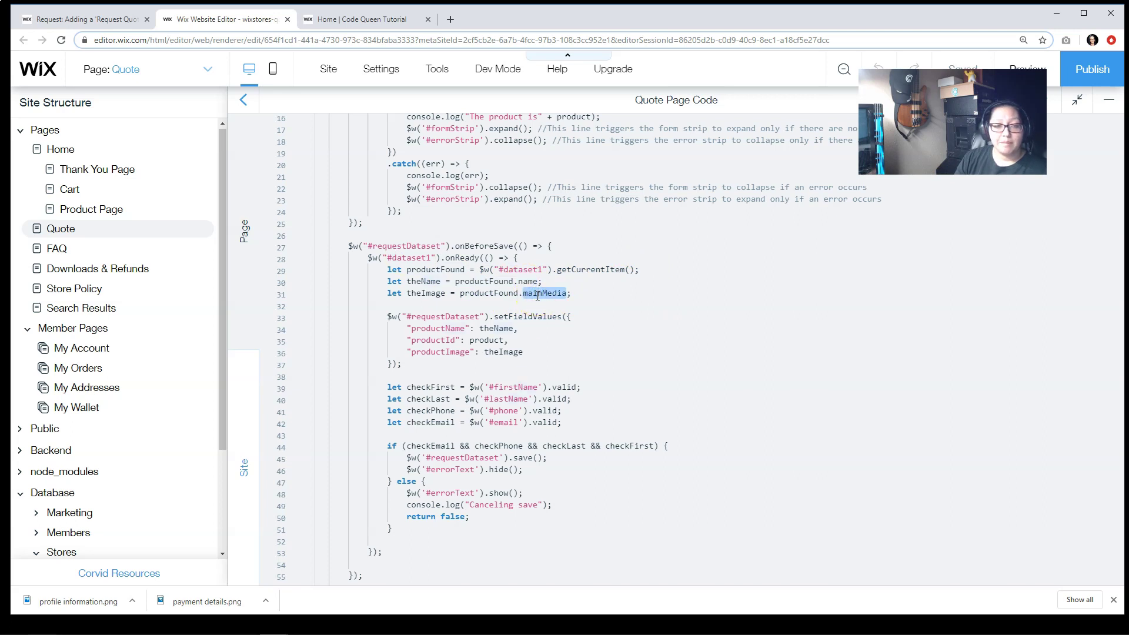
double_click(503, 352)
left_click(486, 340)
left_click(504, 328)
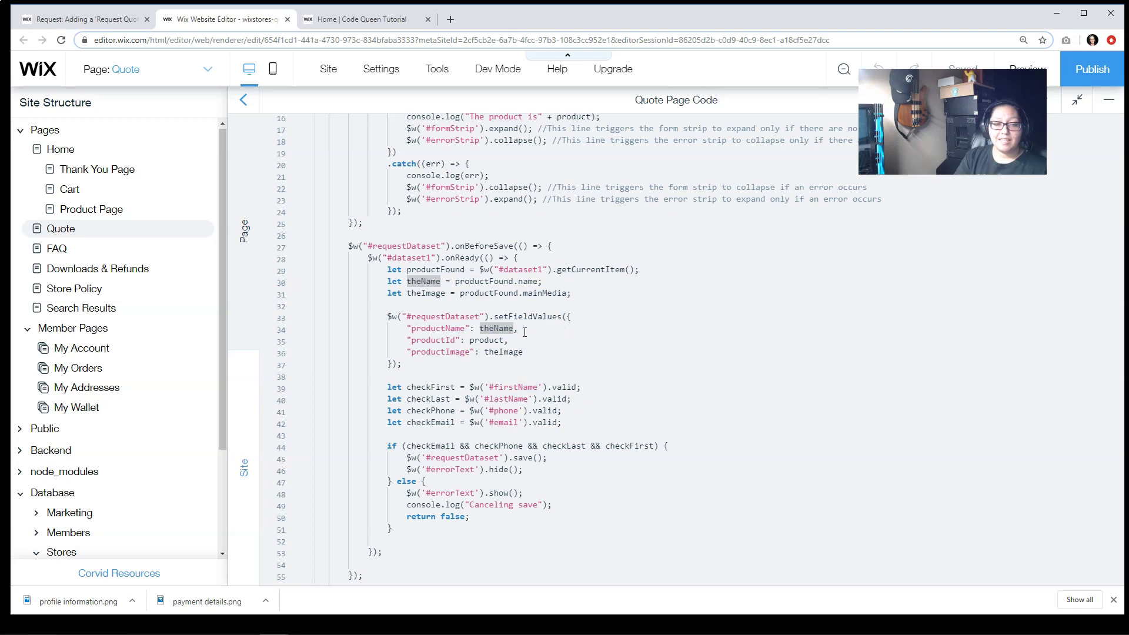
Review the valid field checks and the return false on failed validation (lines 39–50)
double_click(564, 386)
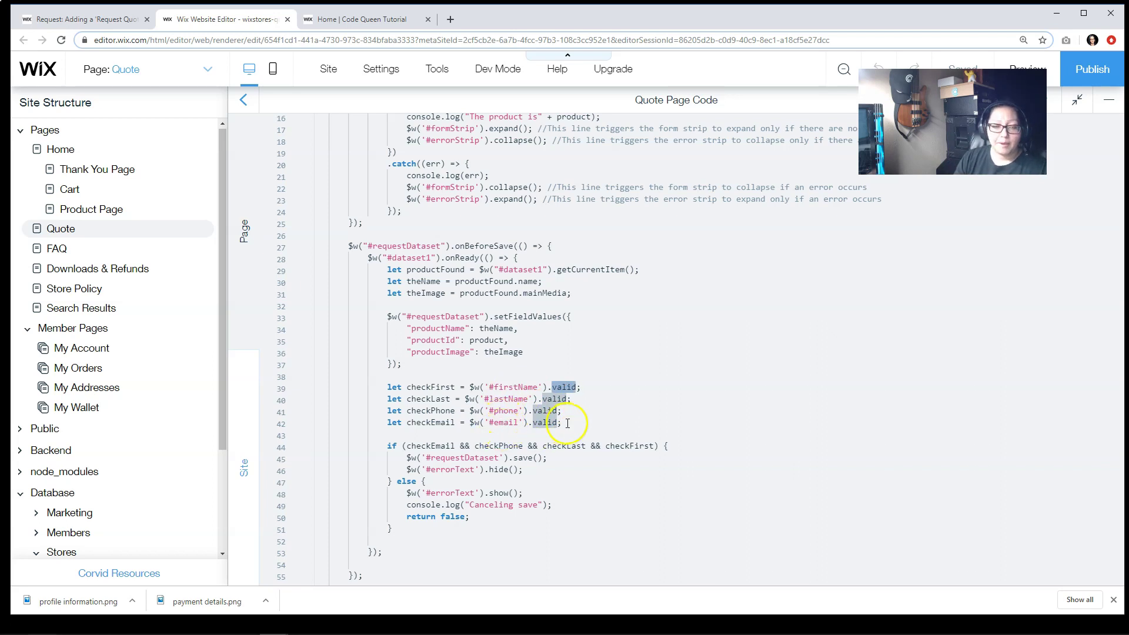
left_click(566, 422)
double_click(536, 424)
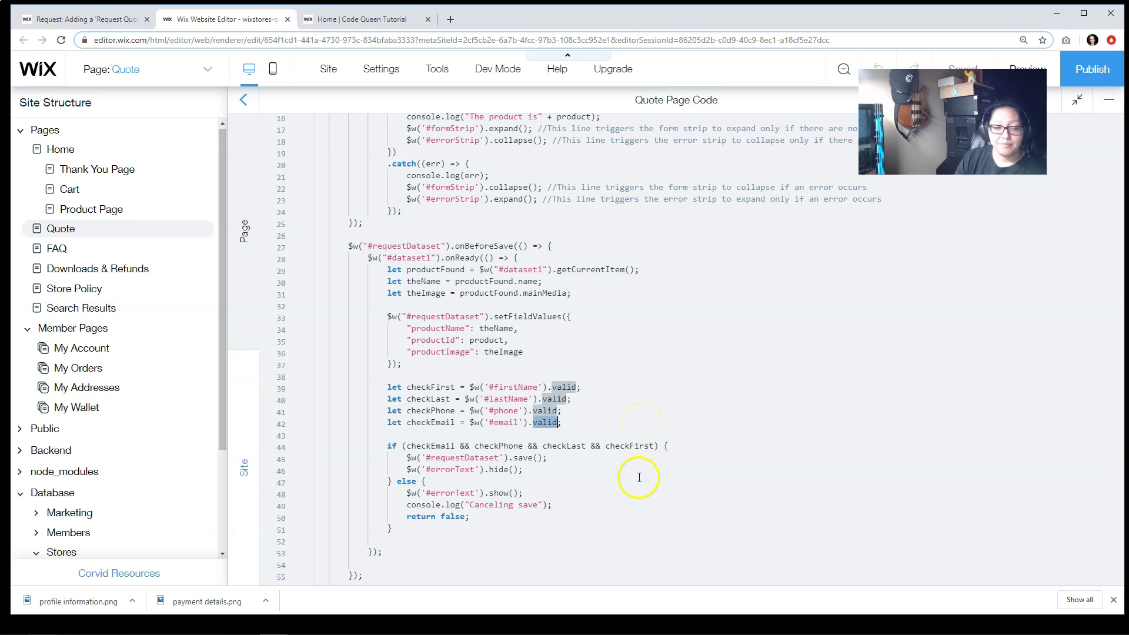
left_click_drag(404, 446, 654, 445)
left_click(439, 458)
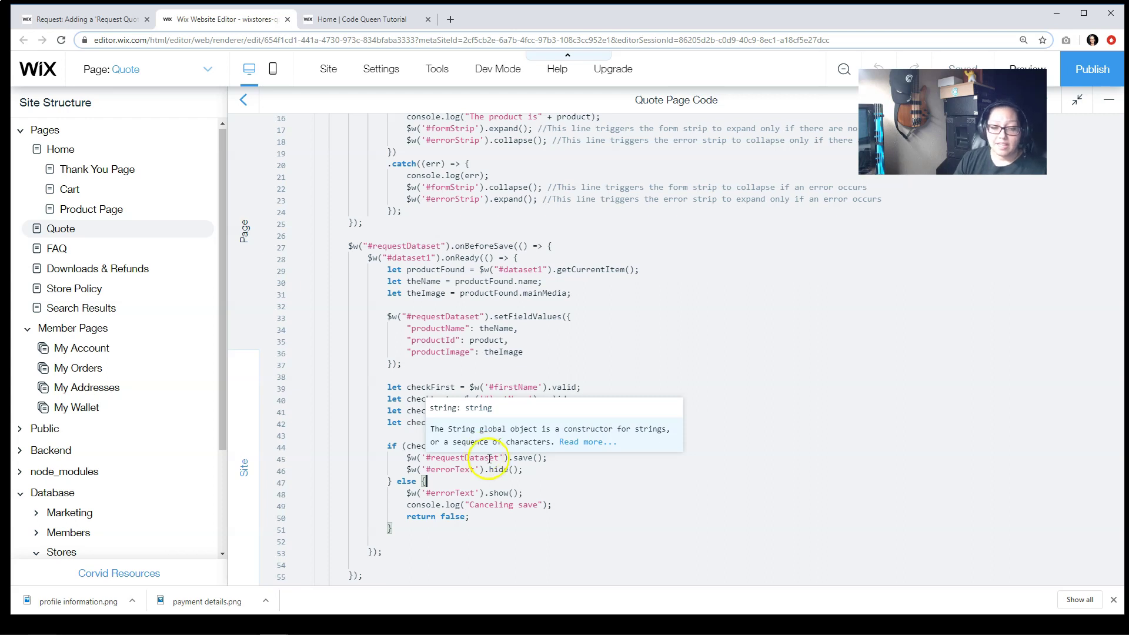
left_click(529, 497)
left_click_drag(528, 497, 418, 514)
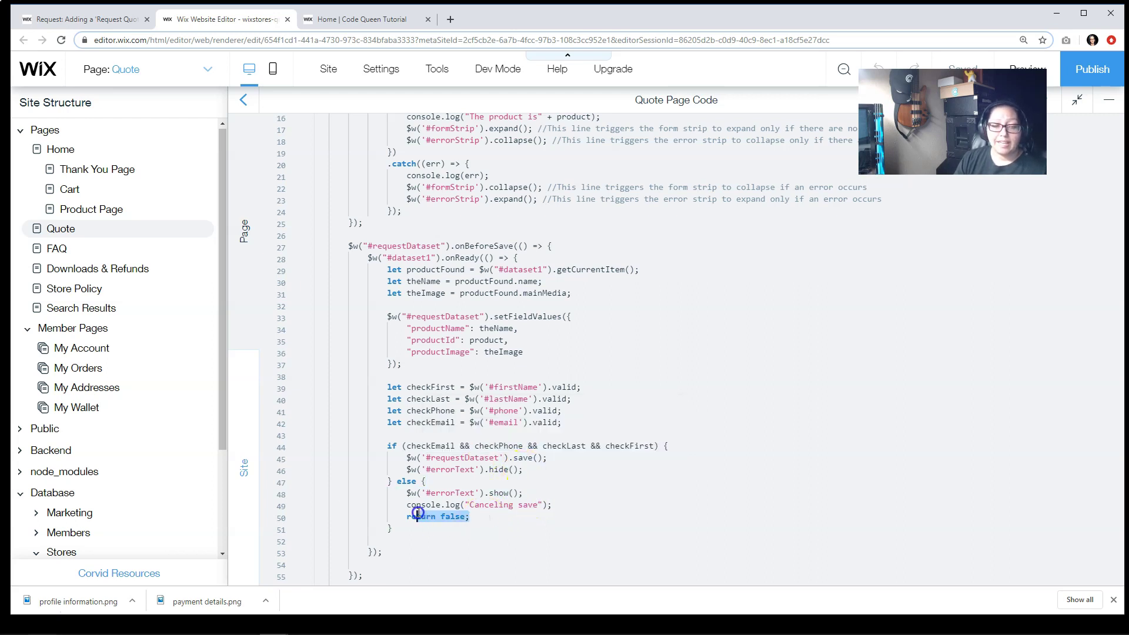
left_click(470, 516)
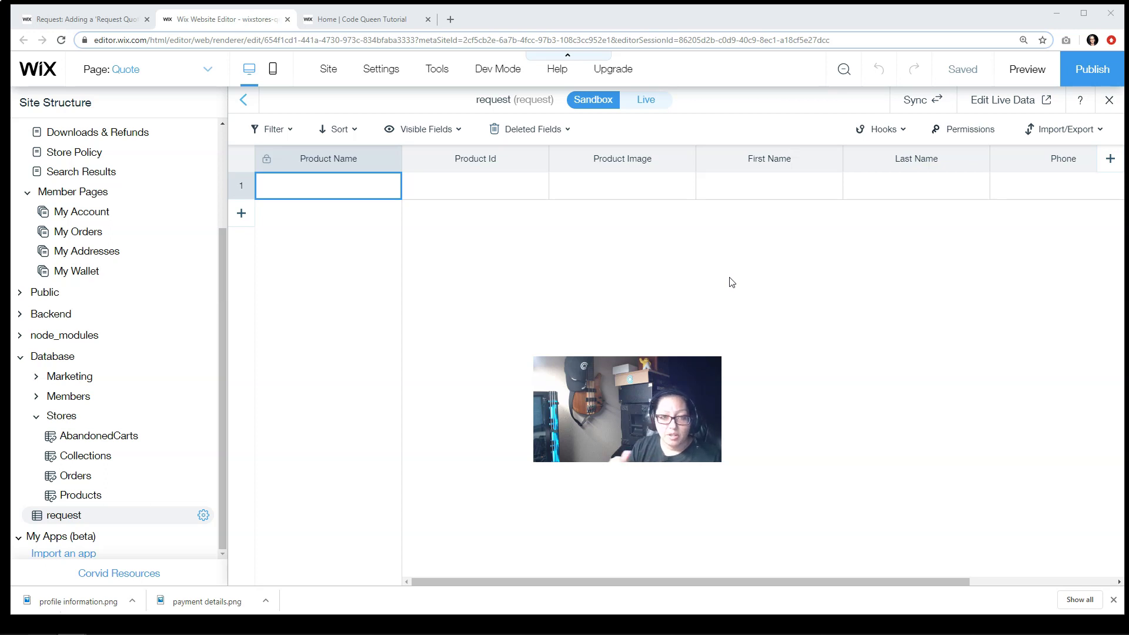
left_click(391, 160)
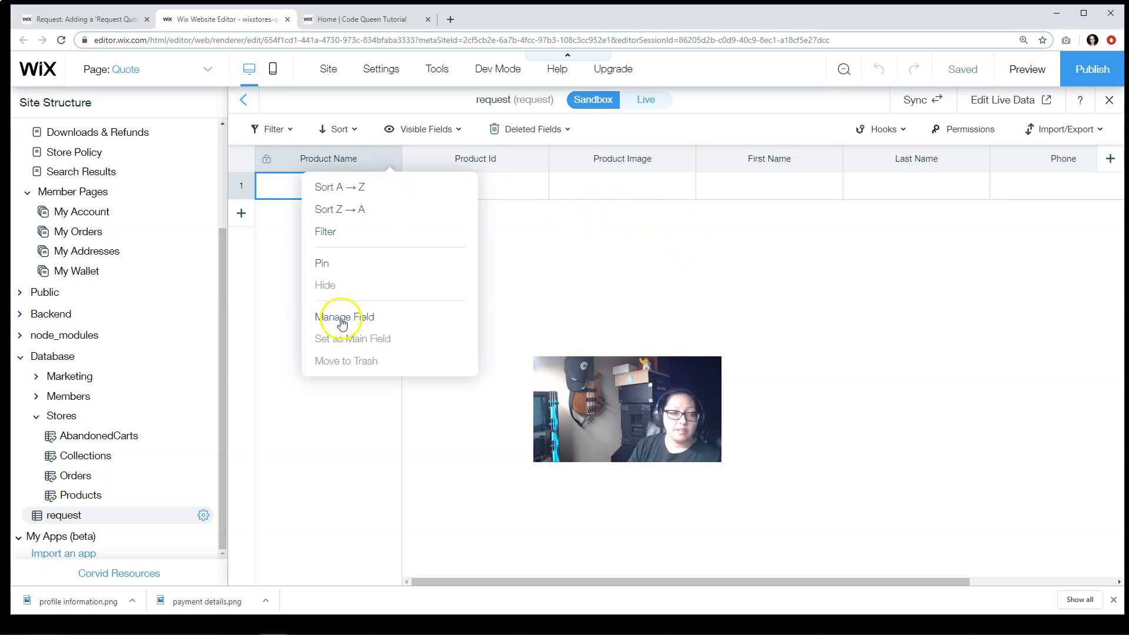
left_click(342, 316)
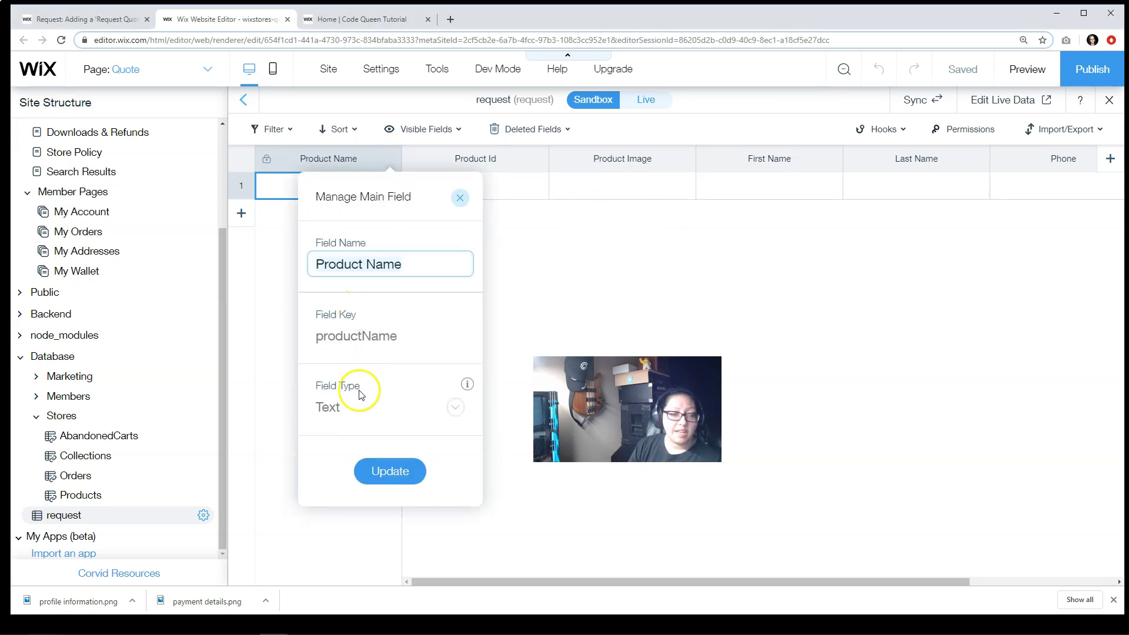
left_click(511, 164)
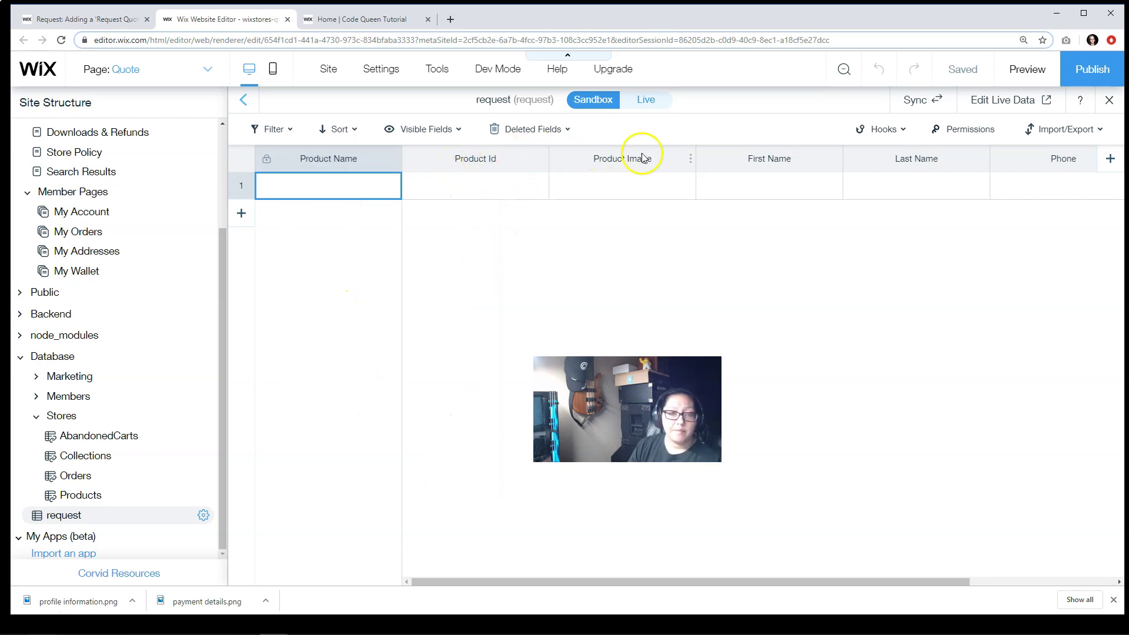
left_click(689, 158)
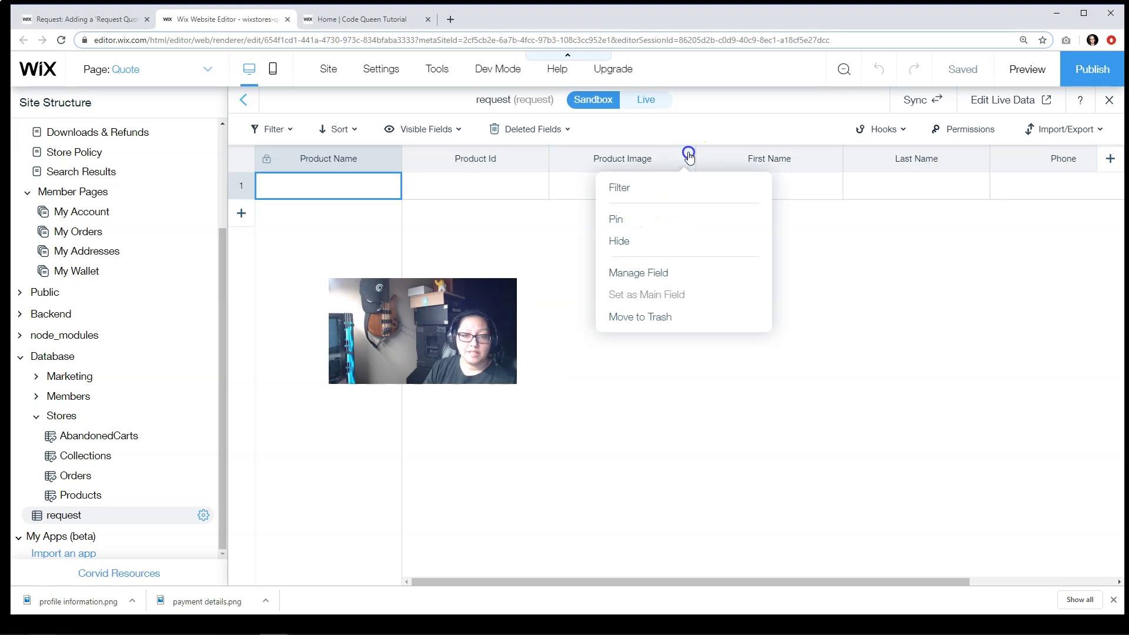
left_click(665, 283)
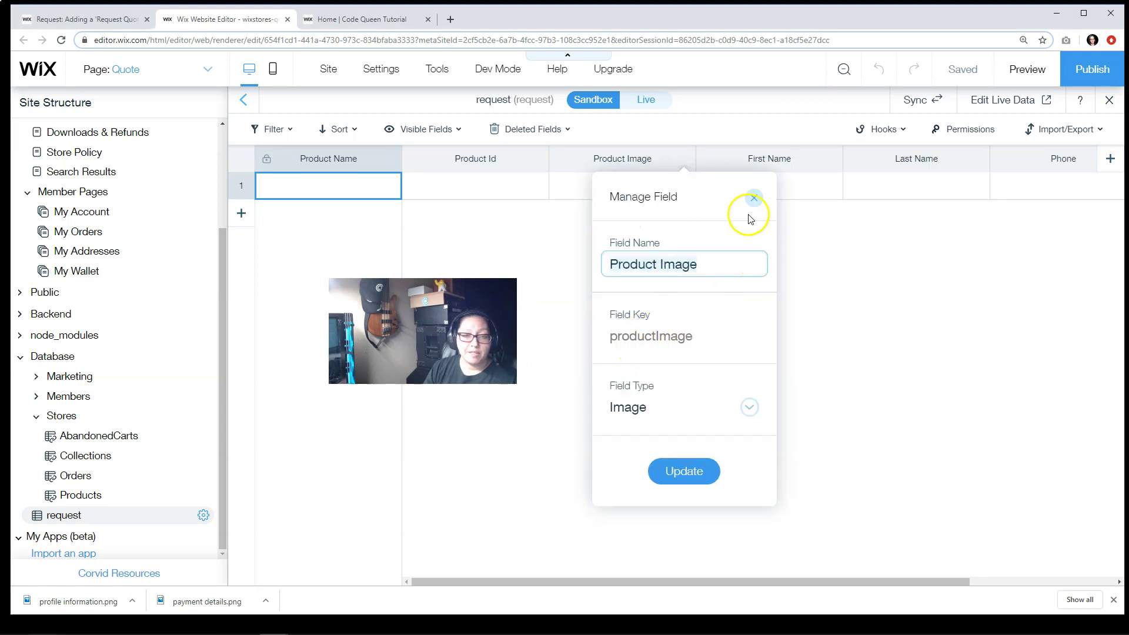
left_click(752, 196)
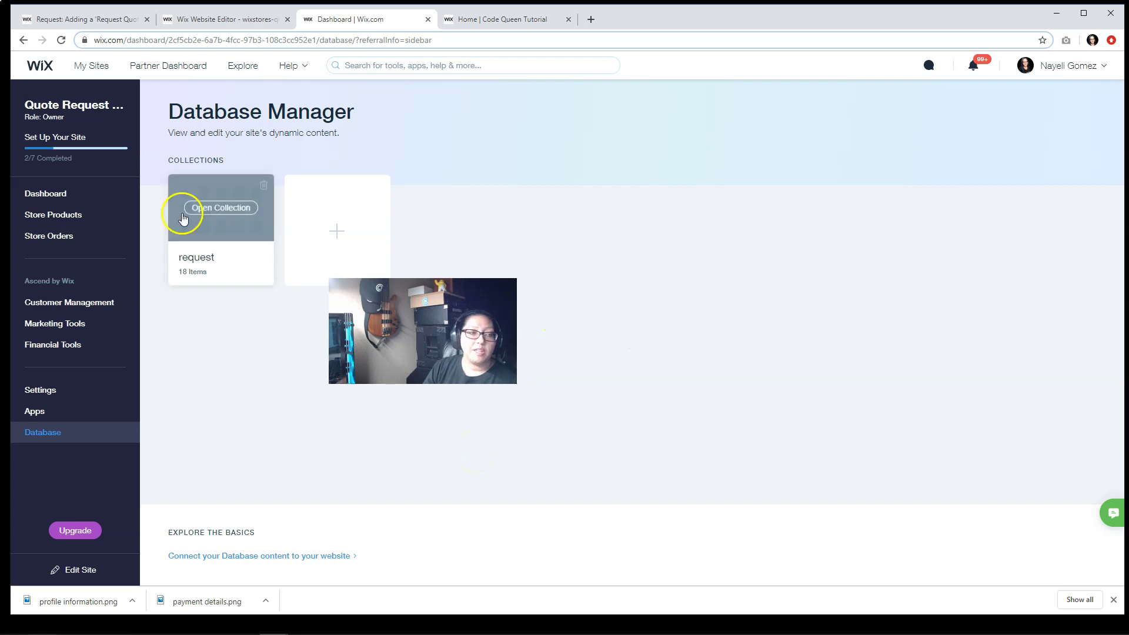
Open the request collection to see the 18 saved quote requests, then return to the editor
left_click(182, 217)
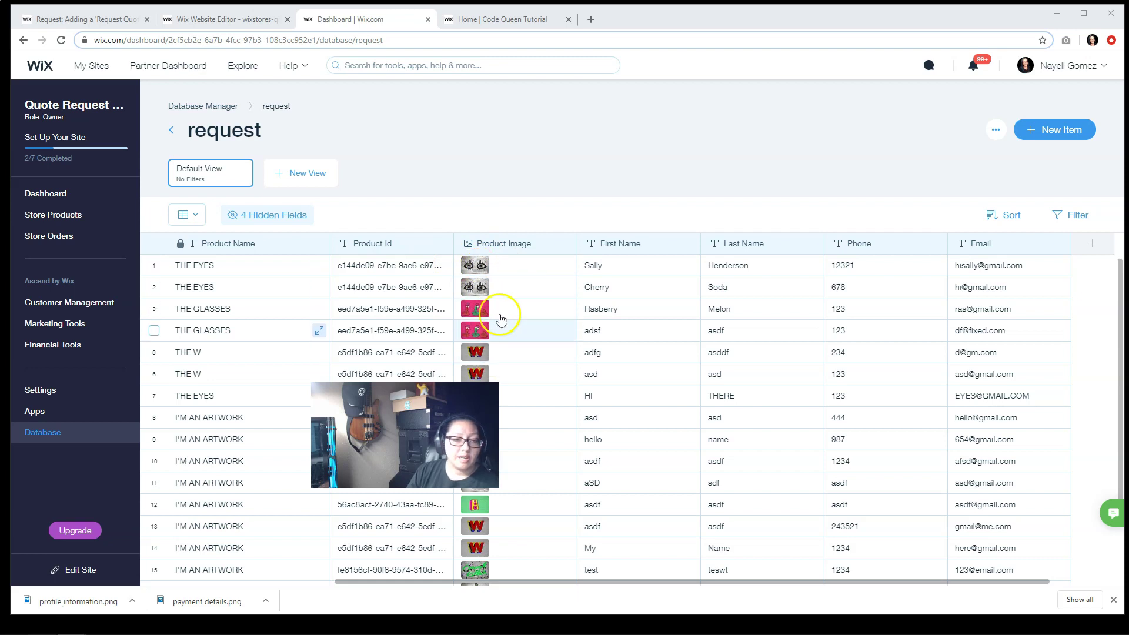
key("ctrl+shift+Tab")
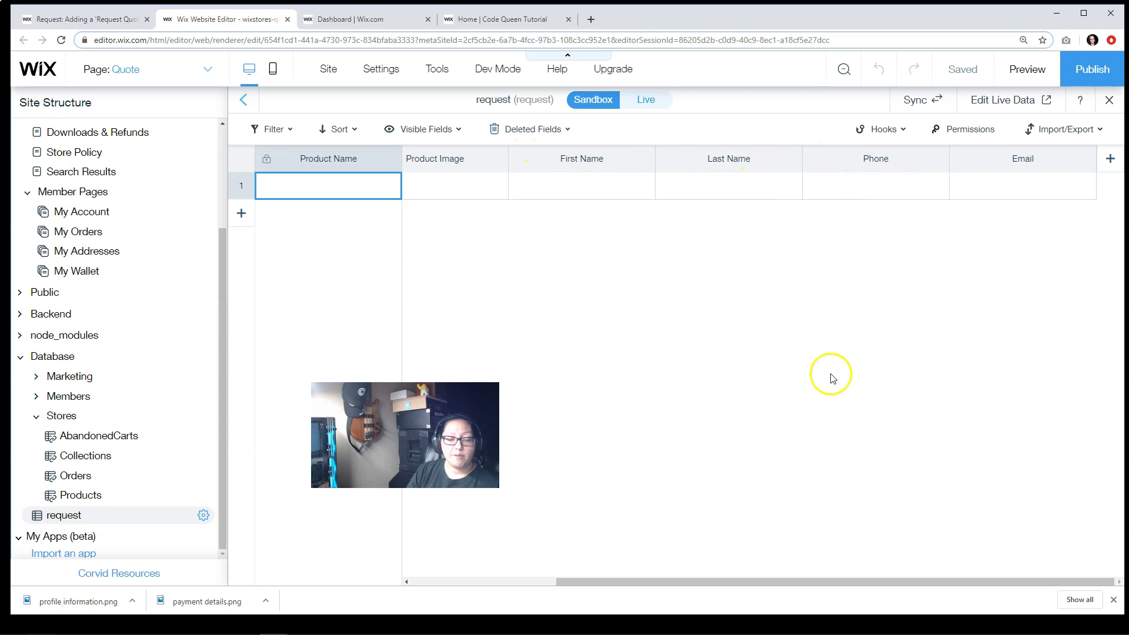
Leave the request collection and open the store's Product Page from Store Pages
left_click(1109, 100)
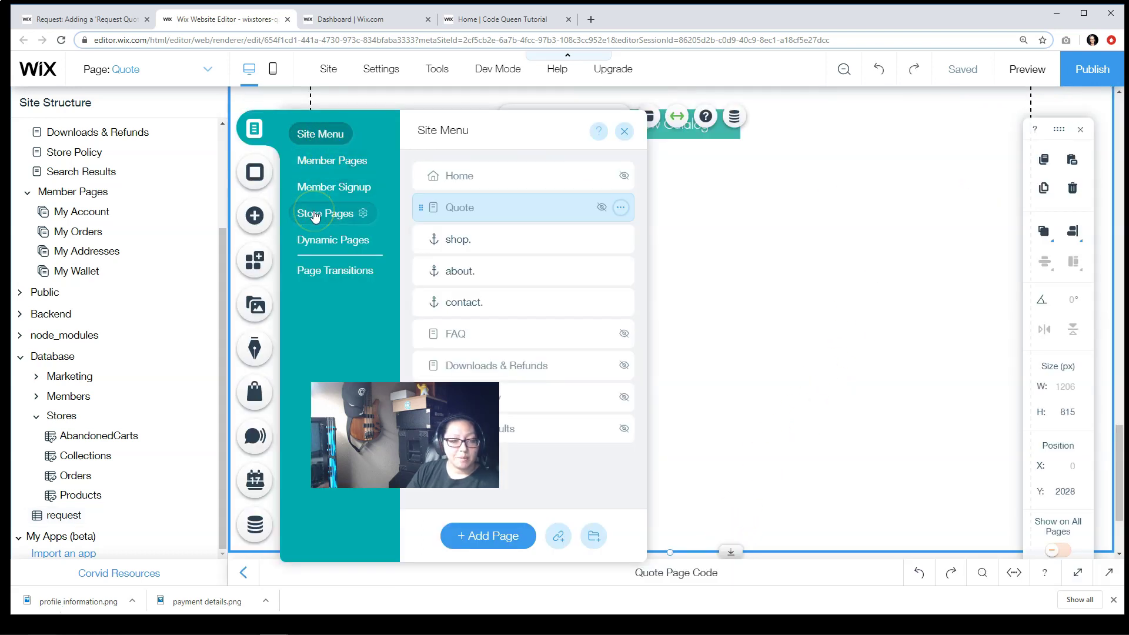
left_click(316, 215)
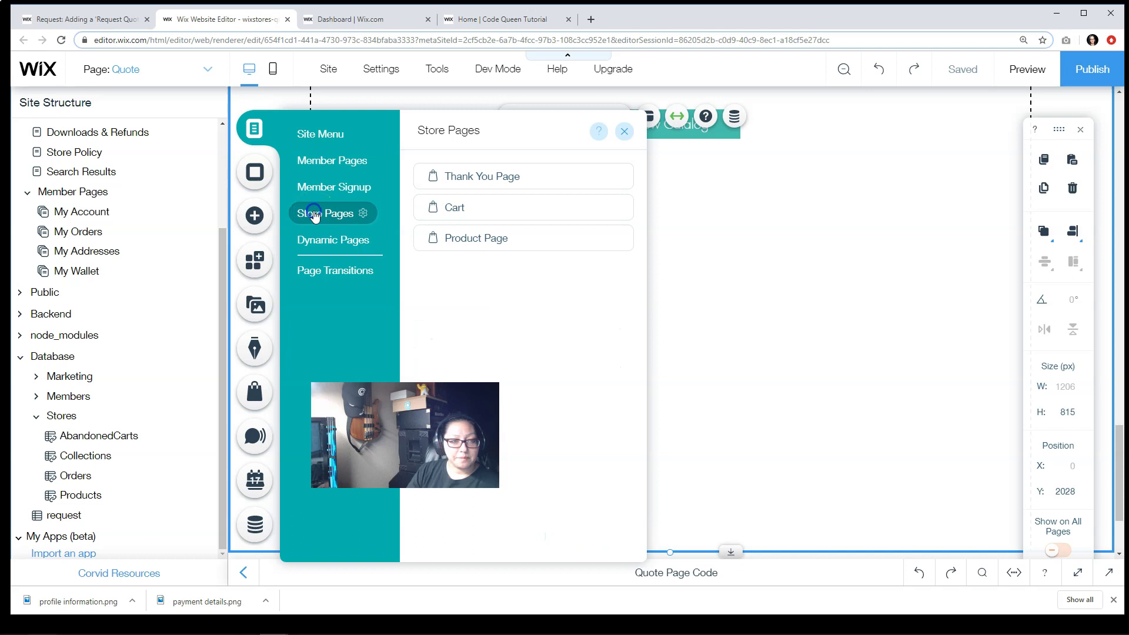
left_click(479, 240)
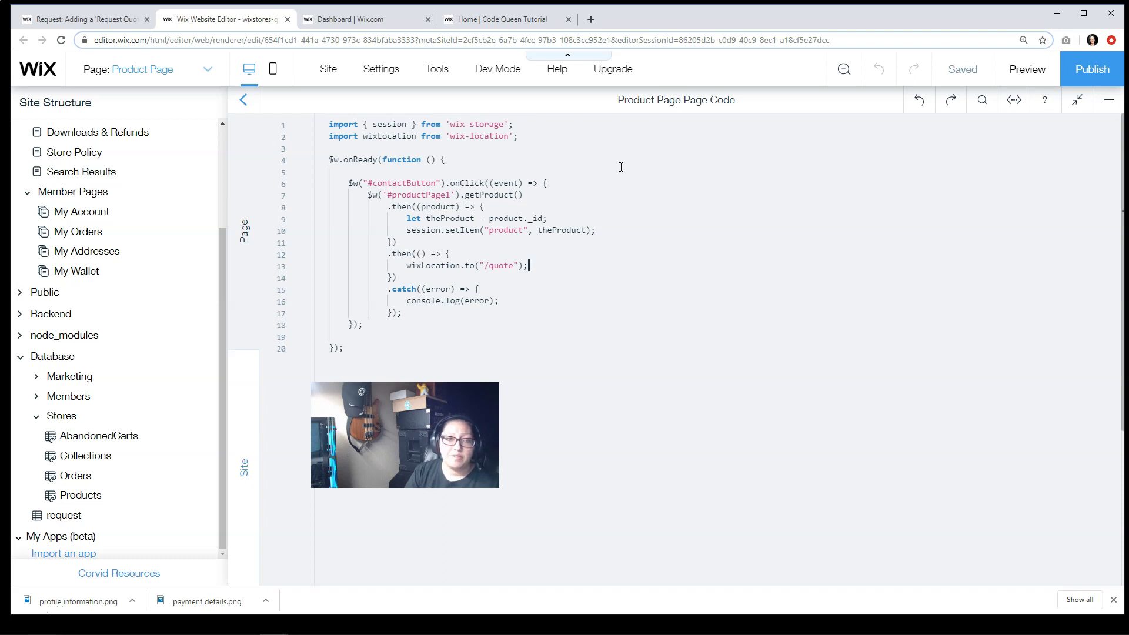
Review the contactButton onClick code and confirm the Contact Us for Quote button's ID is contactButton
double_click(407, 184)
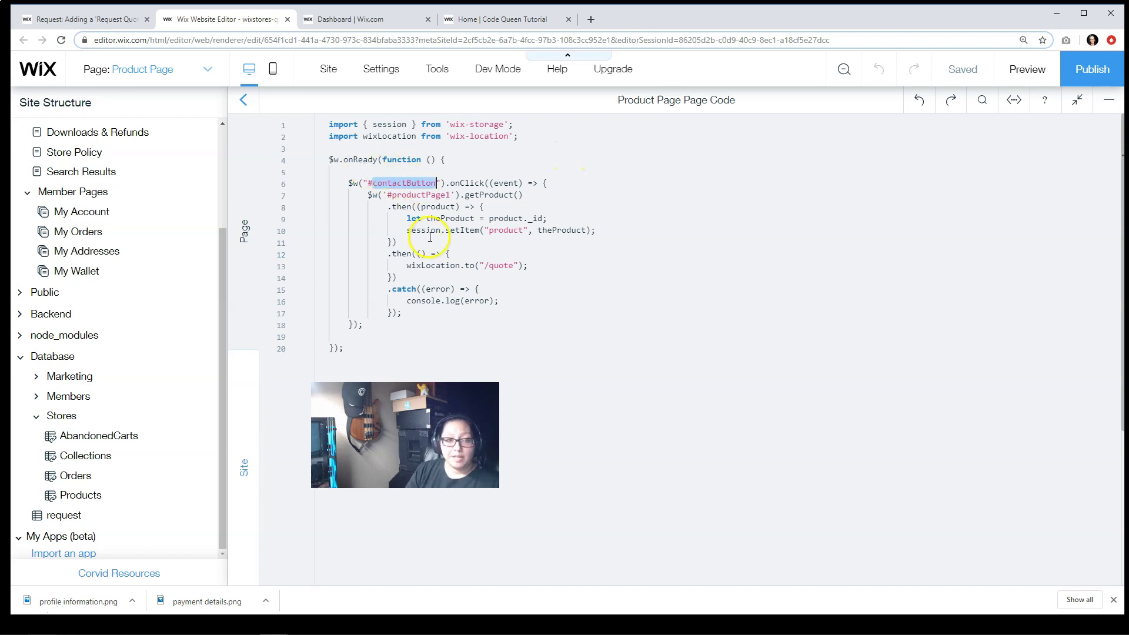
left_click(469, 184)
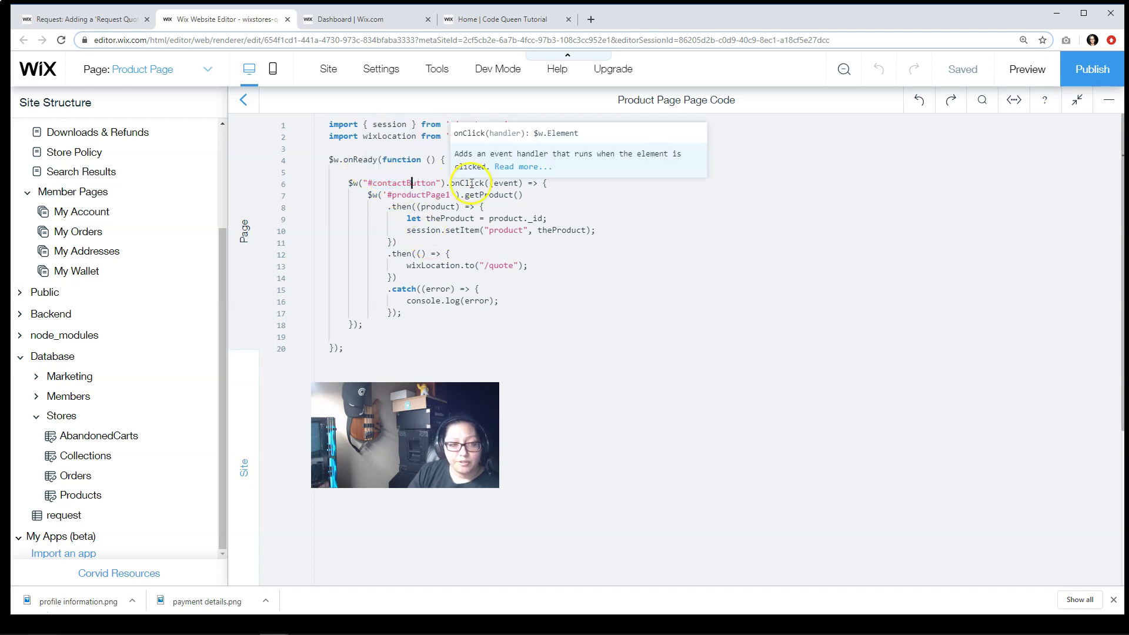
double_click(478, 184)
left_click(1109, 99)
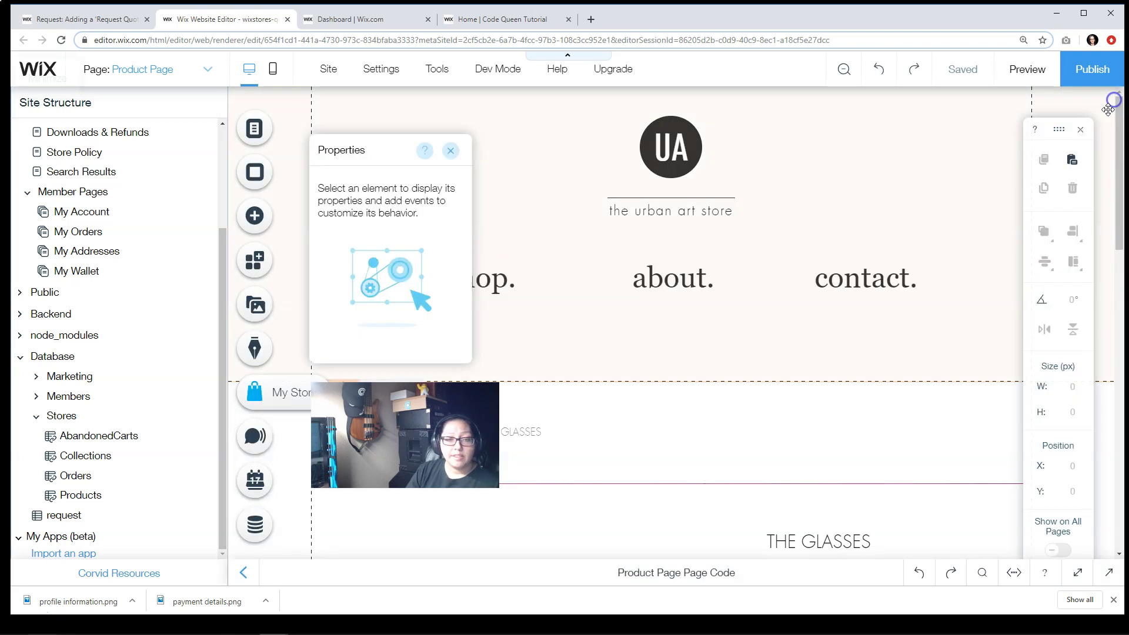
scroll(638, 406, "down", 8)
scroll(643, 394, "up", 3)
right_click(802, 315)
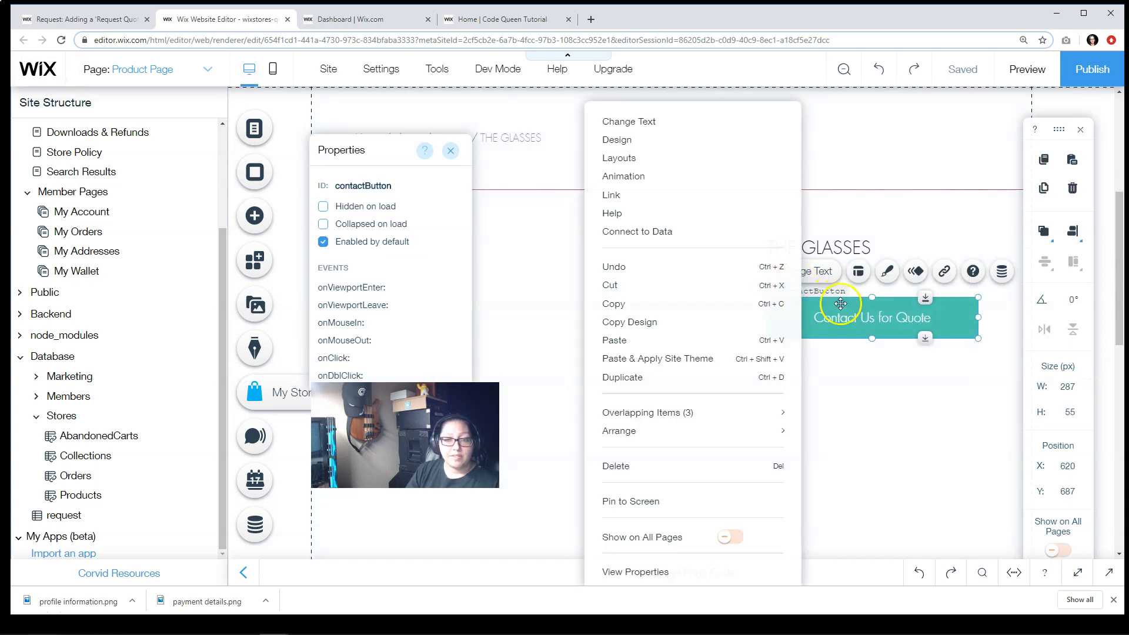
left_click_drag(466, 166, 645, 136)
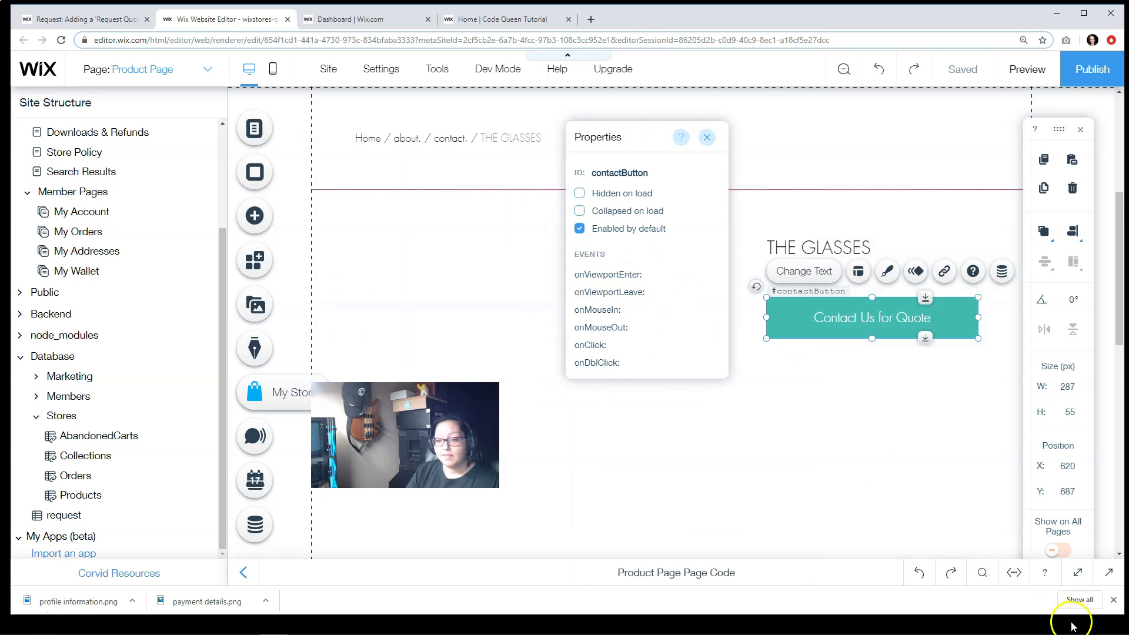
Walk through the productPage1 code: getProduct, product _id stored in session storage, and quote-page redirect
left_click(1078, 573)
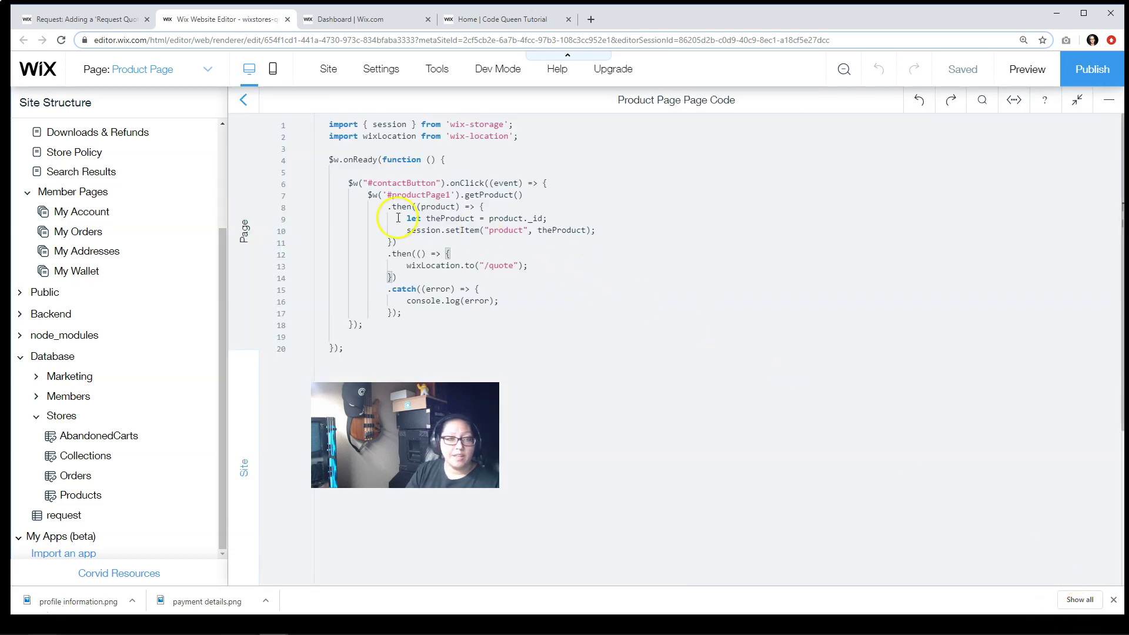
double_click(425, 195)
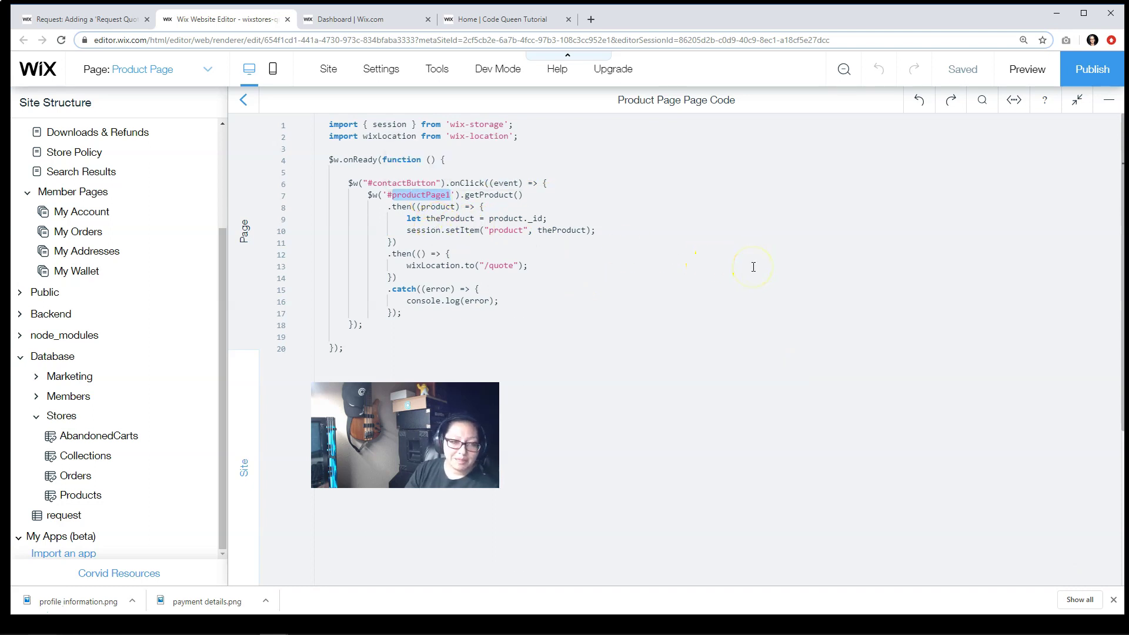
left_click(495, 194)
double_click(494, 195)
double_click(534, 219)
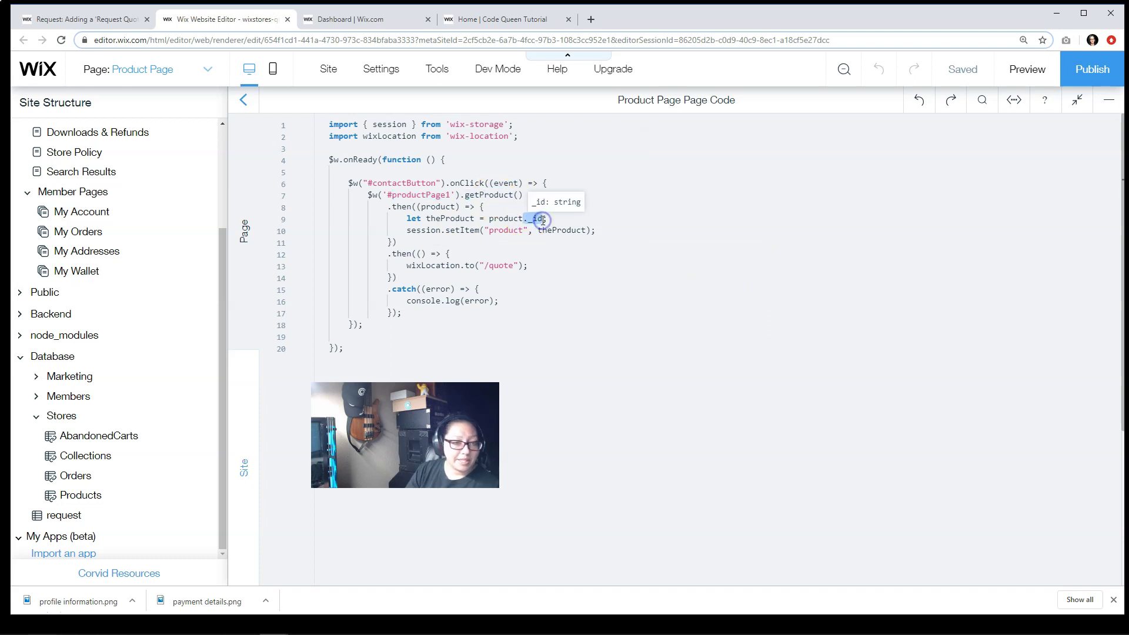
left_click_drag(596, 230, 407, 231)
left_click(565, 264)
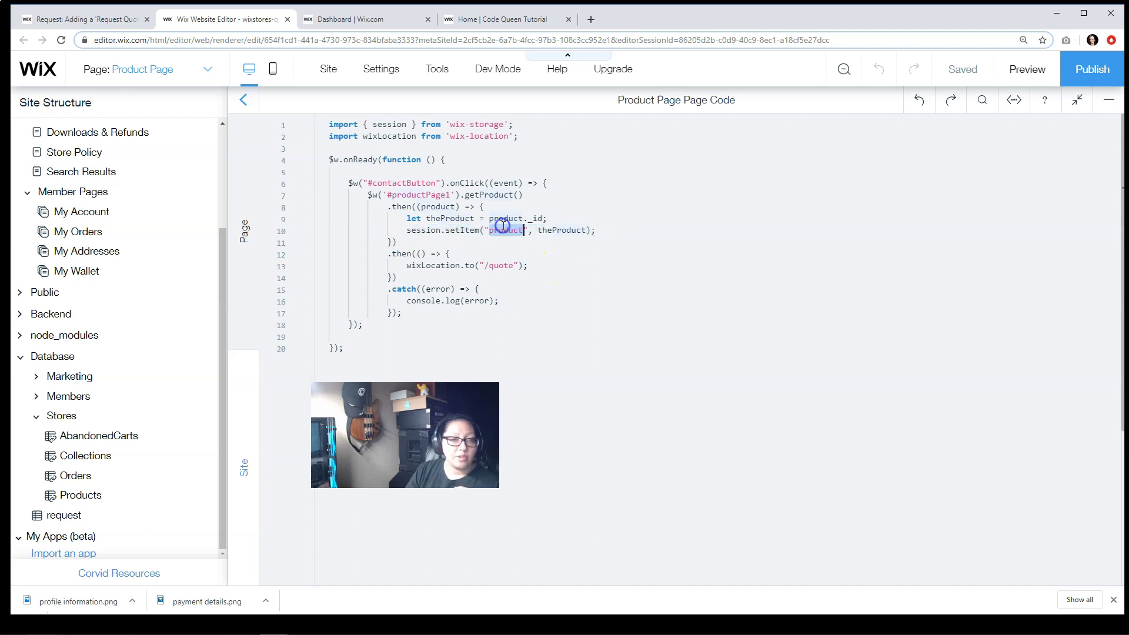
left_click(401, 254)
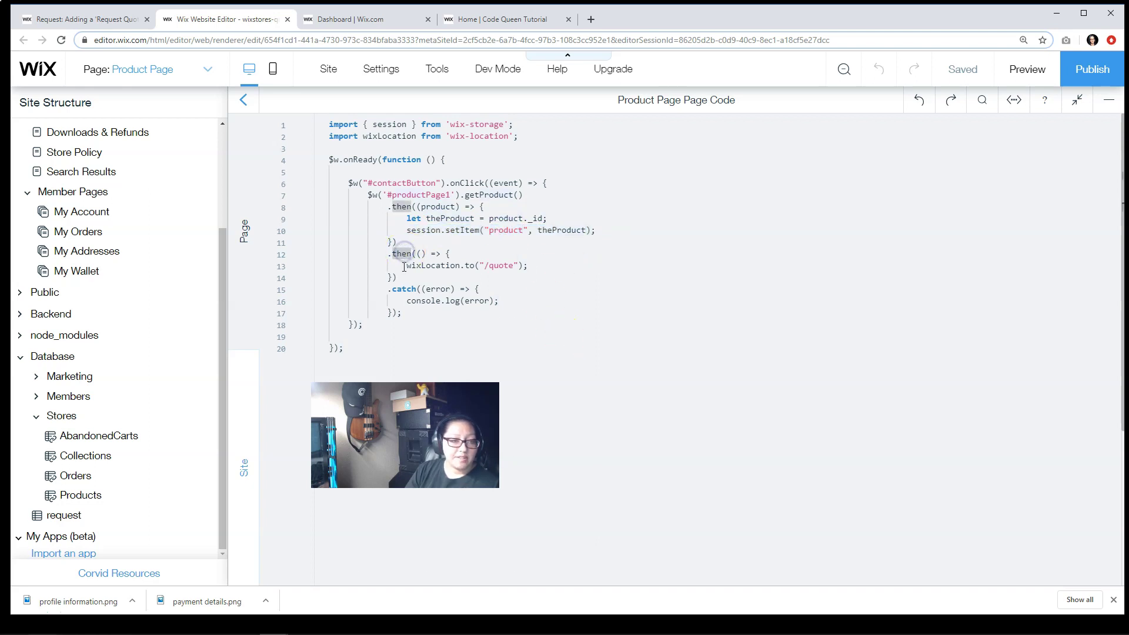
left_click_drag(406, 265, 521, 263)
left_click(549, 268)
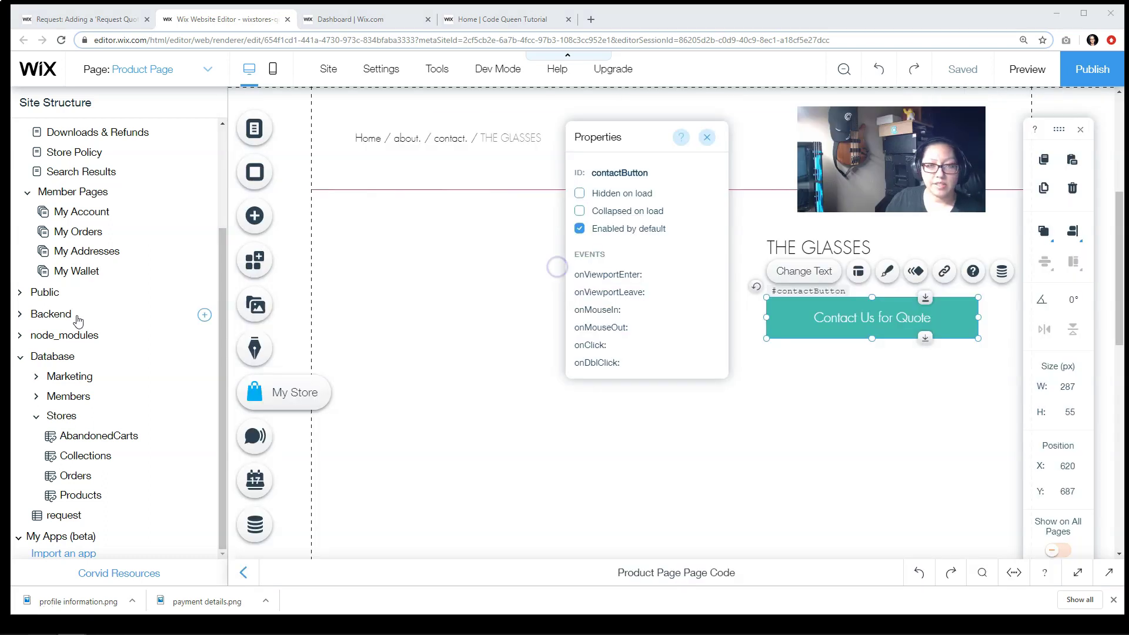
Open backend notifications.jsw and point out the quoteRequest function and New Tutorial Quote text
left_click(77, 316)
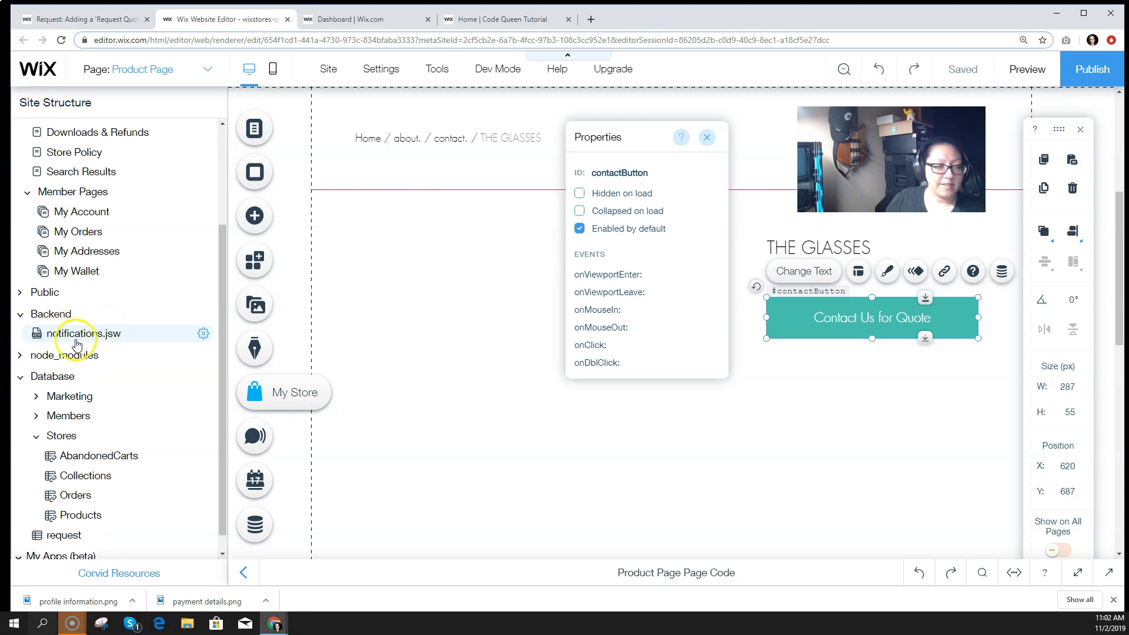
left_click(202, 317)
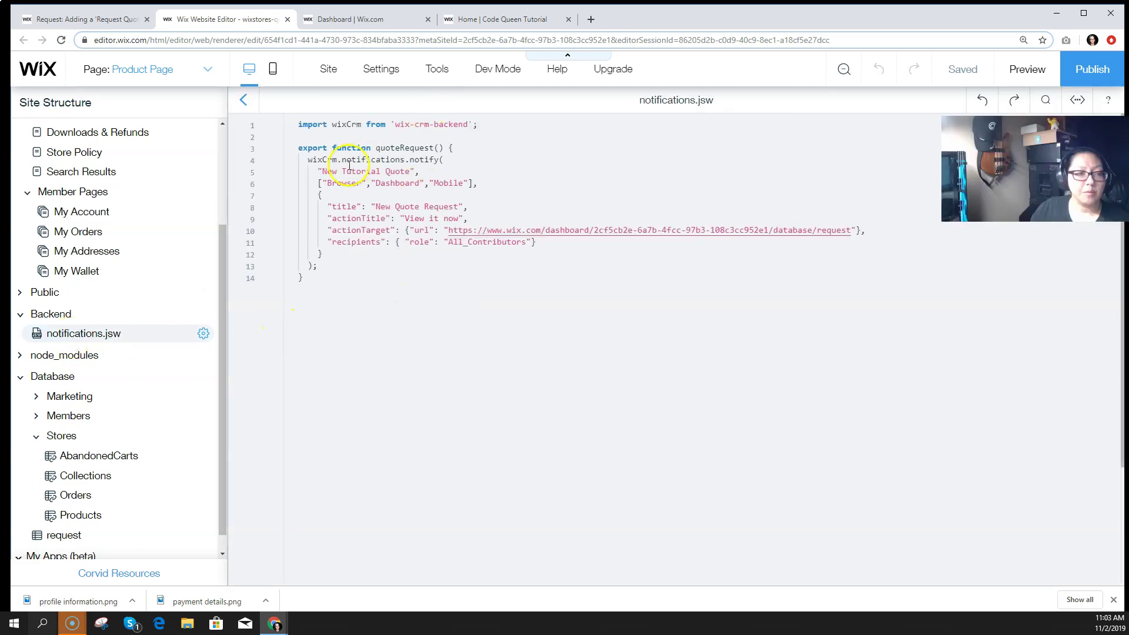
double_click(424, 147)
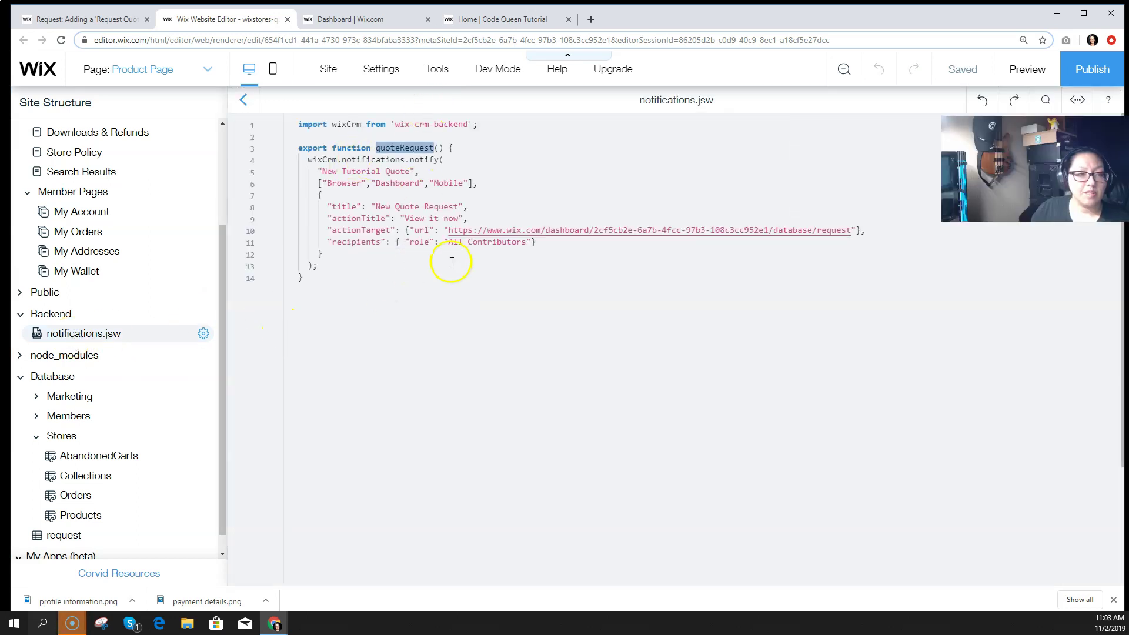
left_click(338, 171)
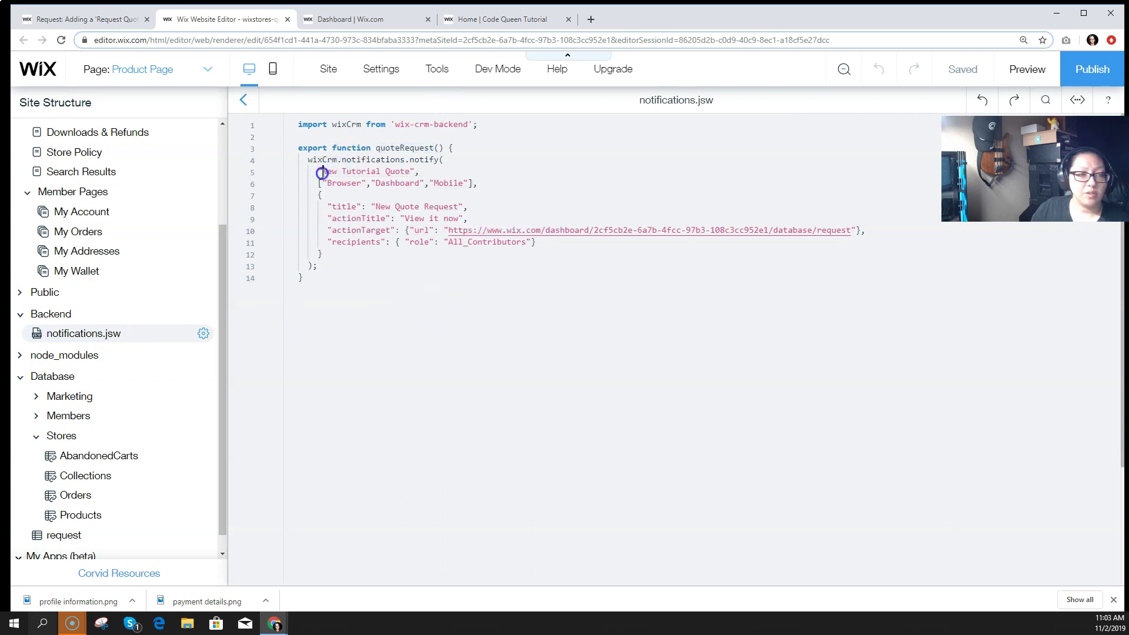
left_click_drag(322, 171, 390, 171)
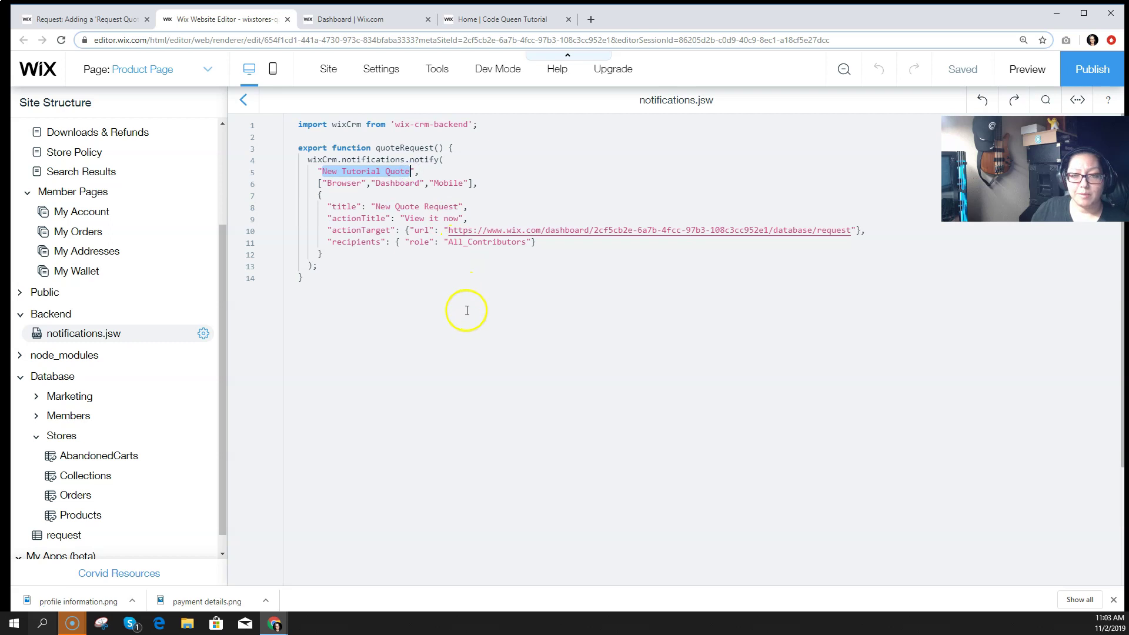
Highlight the Browser, Dashboard and Mobile channels, the New Quote Request title, and the dashboard link URL
double_click(342, 184)
double_click(396, 184)
double_click(453, 184)
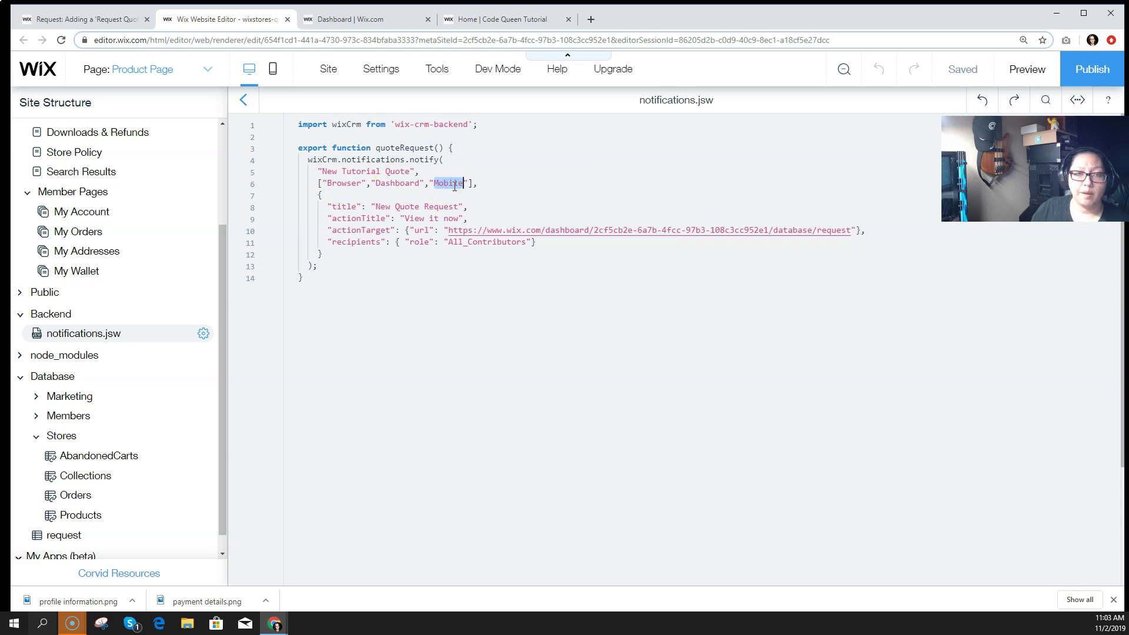
left_click(448, 209)
left_click_drag(457, 207, 426, 218)
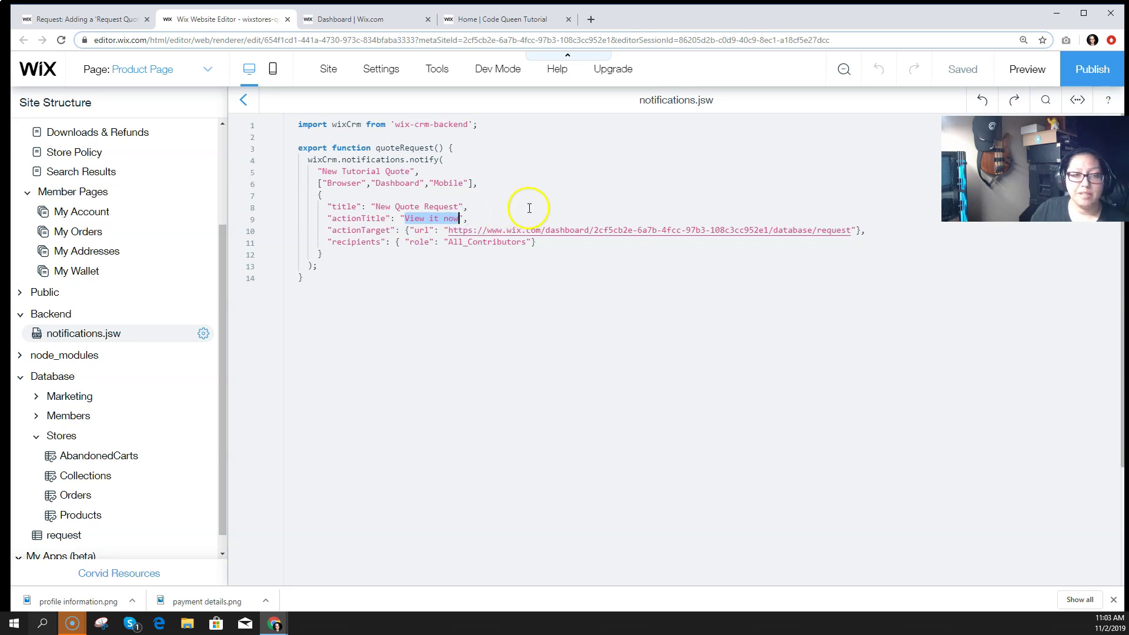
left_click_drag(450, 230, 852, 228)
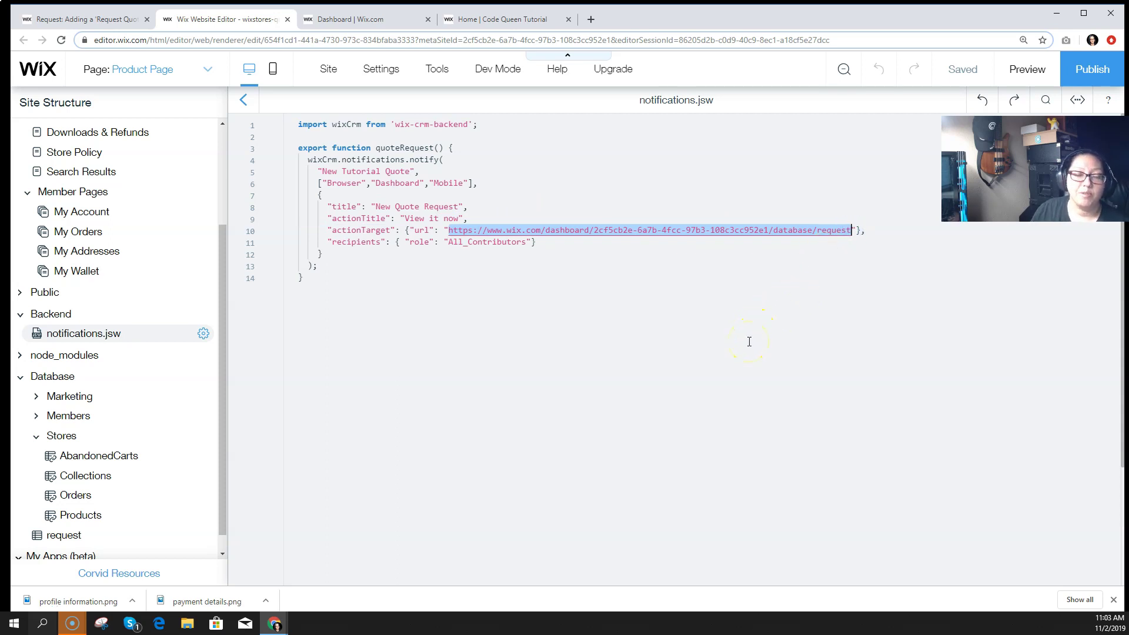
In the Dashboard, follow a New Tutorial Quote notification to the request collection's saved quote requests
left_click(369, 21)
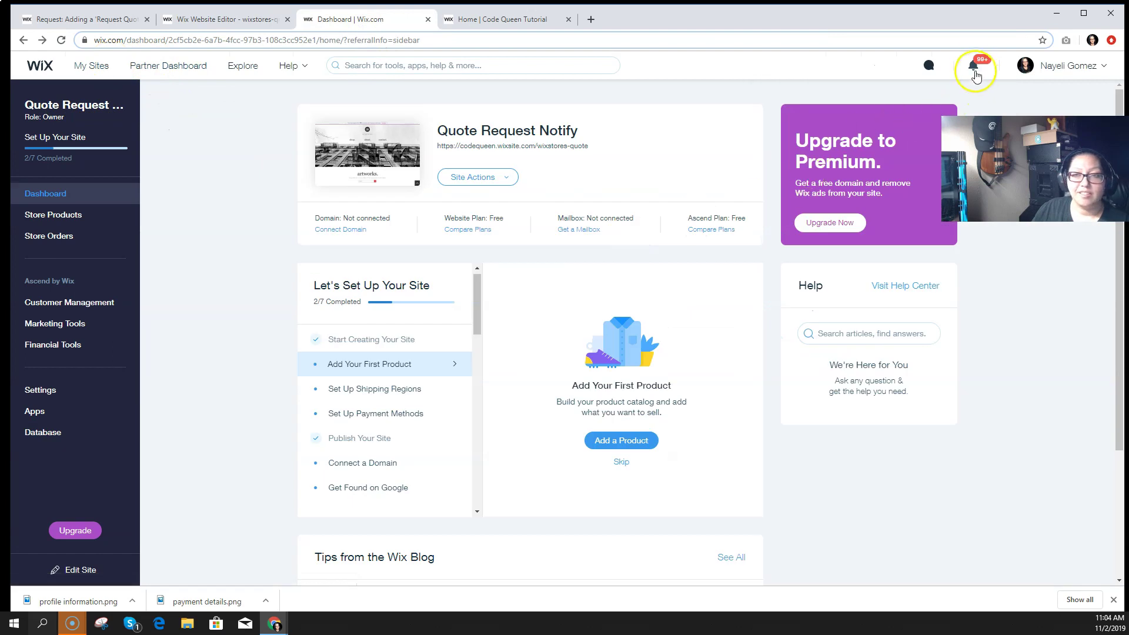
left_click(973, 68)
left_click(826, 191)
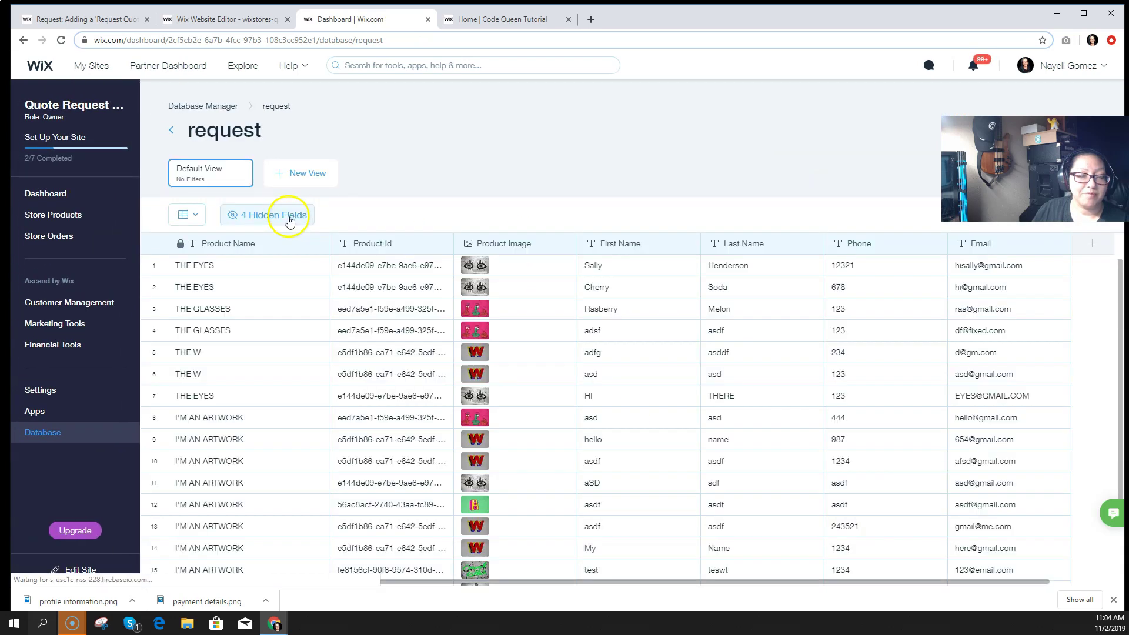
left_click(21, 613)
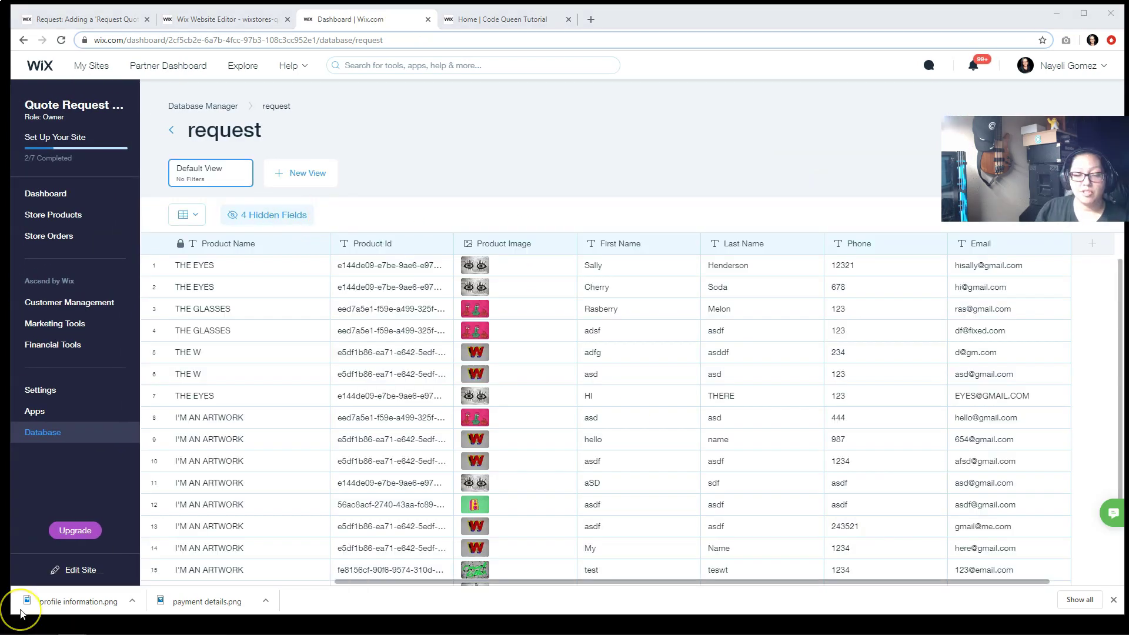